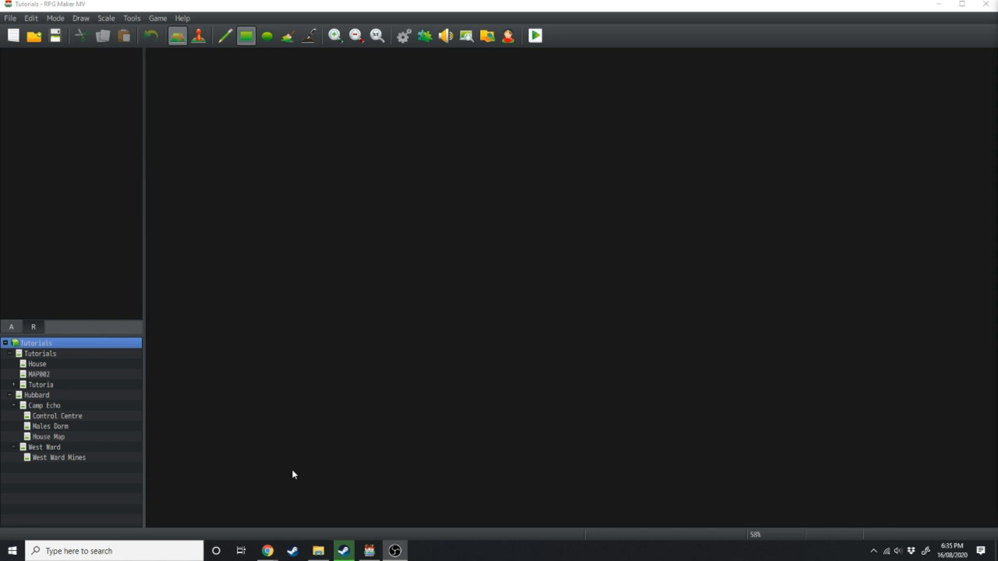
Create a new map under the Tutorials project root and name it World Map.
right_click(70, 367)
click(88, 384)
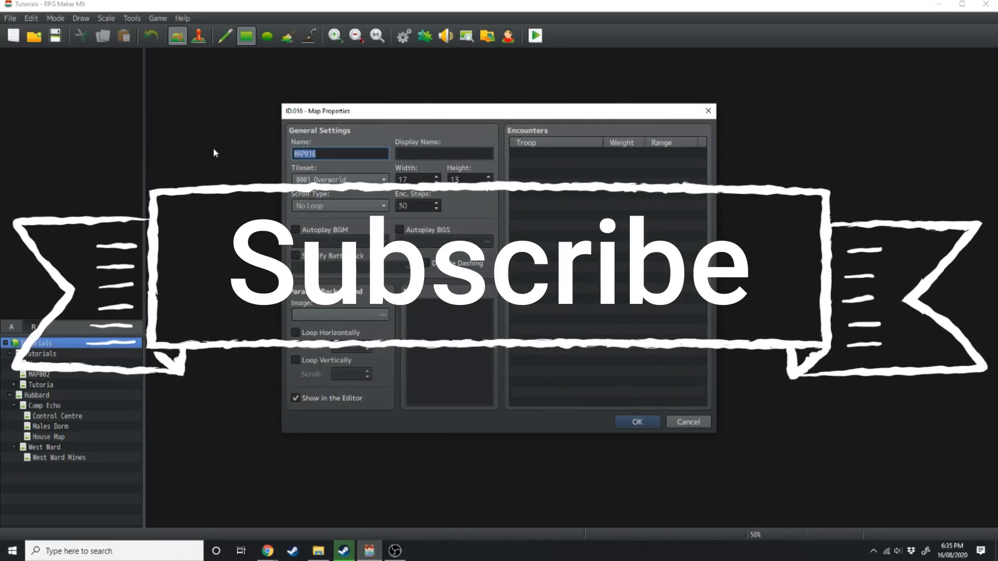
text(World Map)
Set the map's width to 250, its height to 150 and its encounter steps to 50.
key(Tab)
key(Tab)
key(Tab)
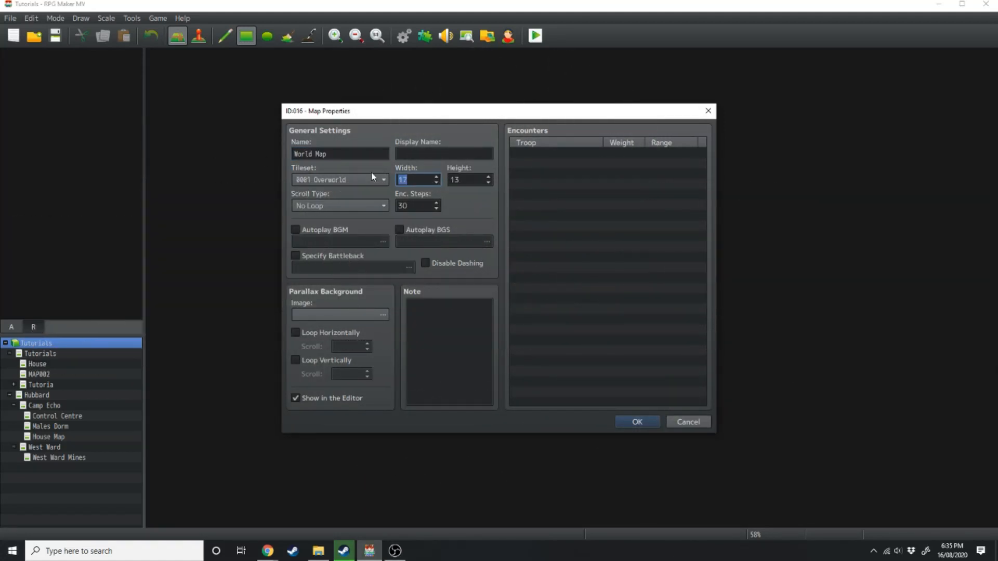
text(250)
key(Tab)
text(150)
double_click(413, 205)
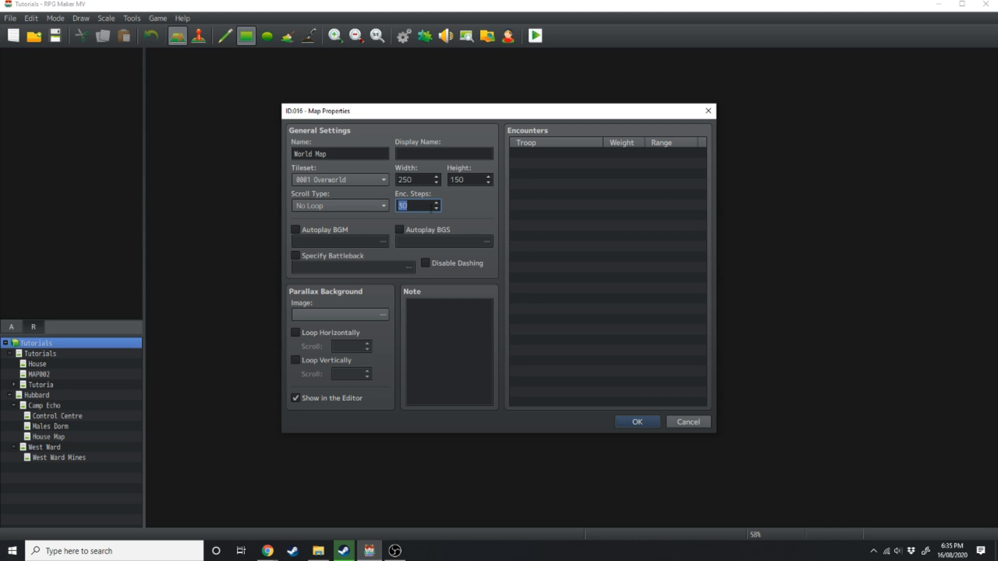
text(50)
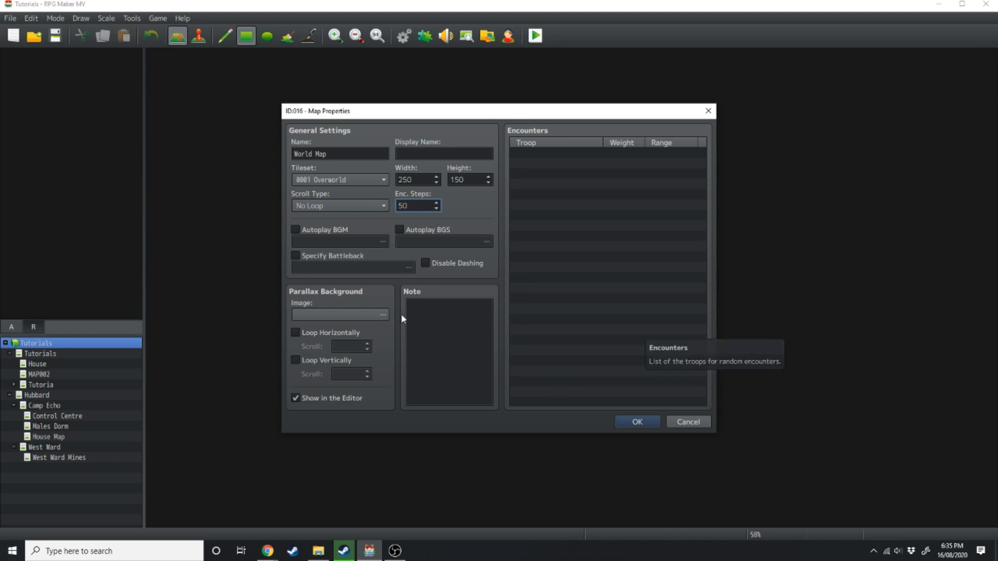
Enable autoplay BGM with Field1 at 70% pitch, previewing it first, and disable dashing before confirming the map.
click(296, 229)
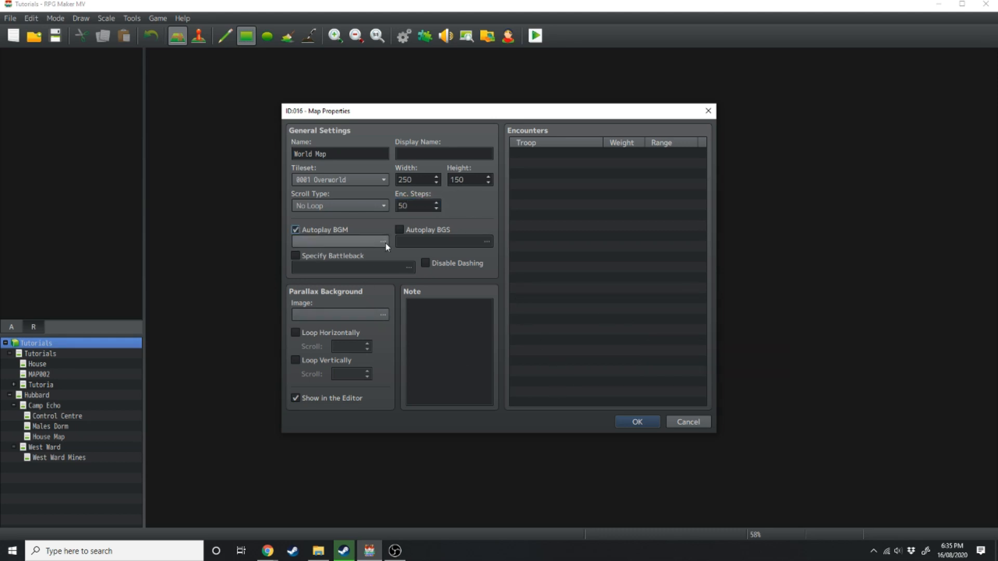
click(386, 243)
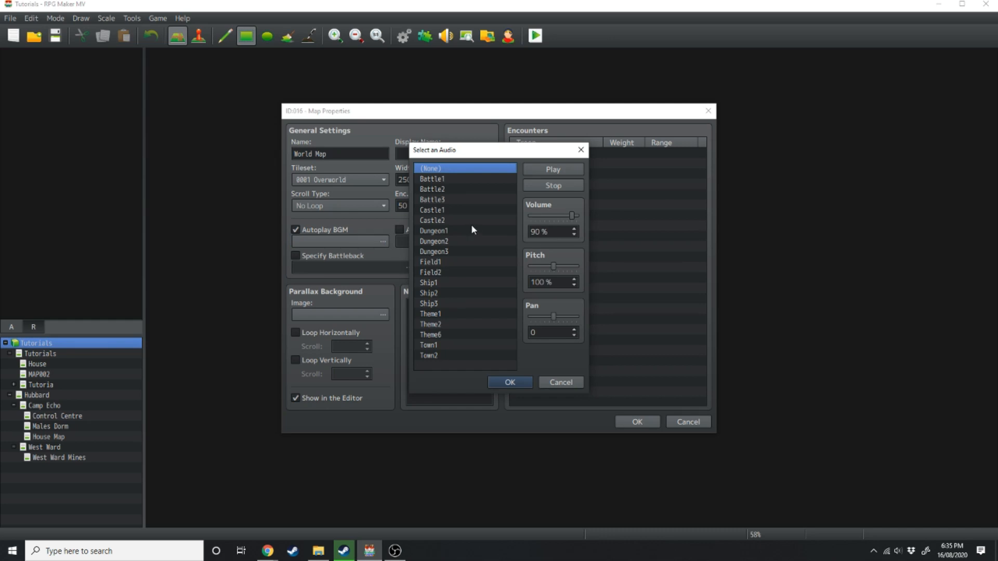
click(442, 261)
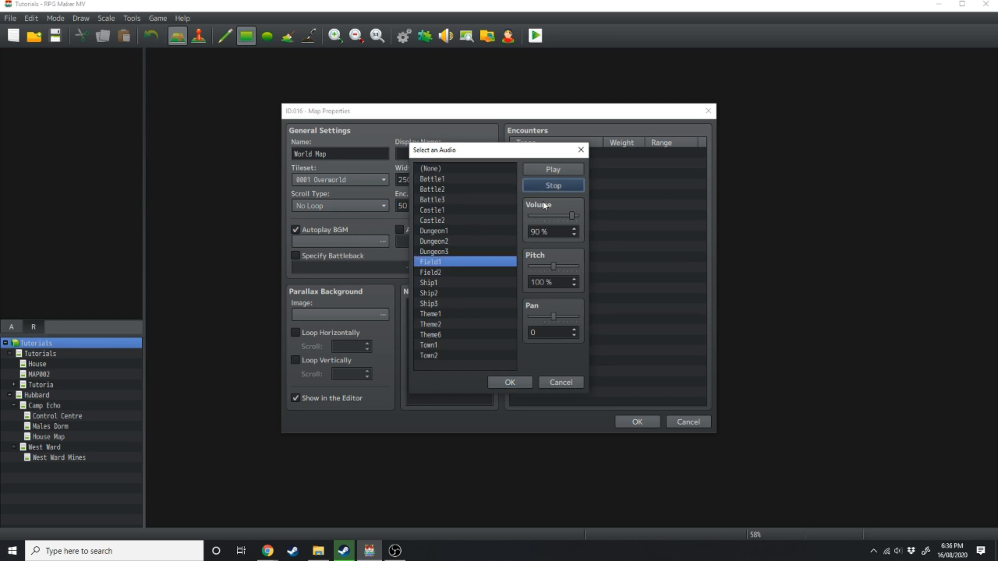
click(541, 267)
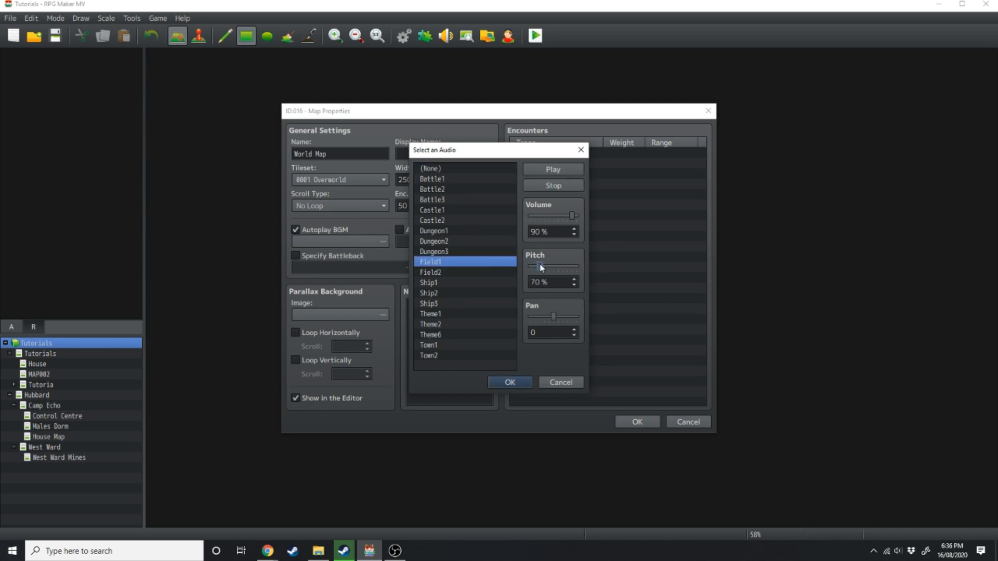
click(553, 169)
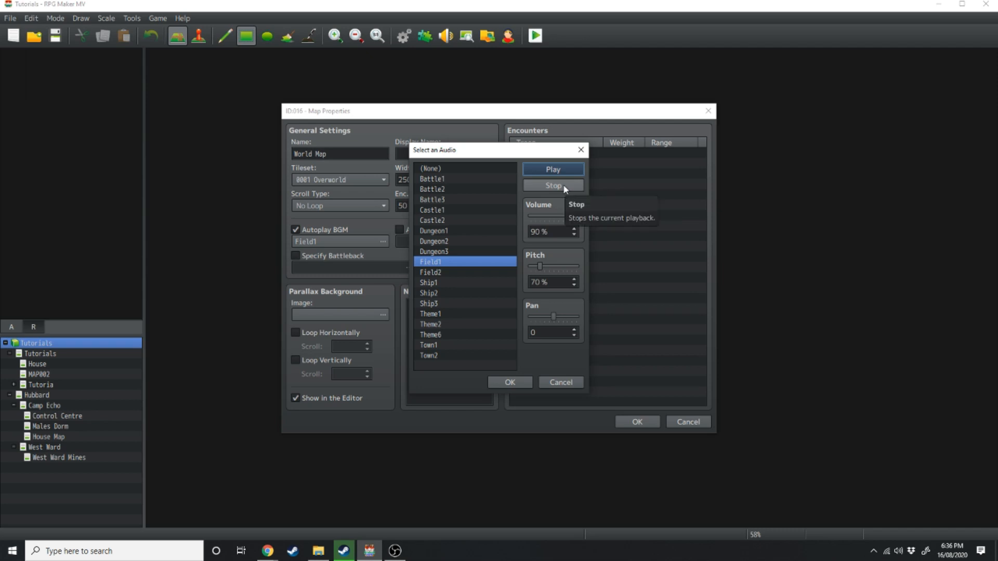
click(563, 184)
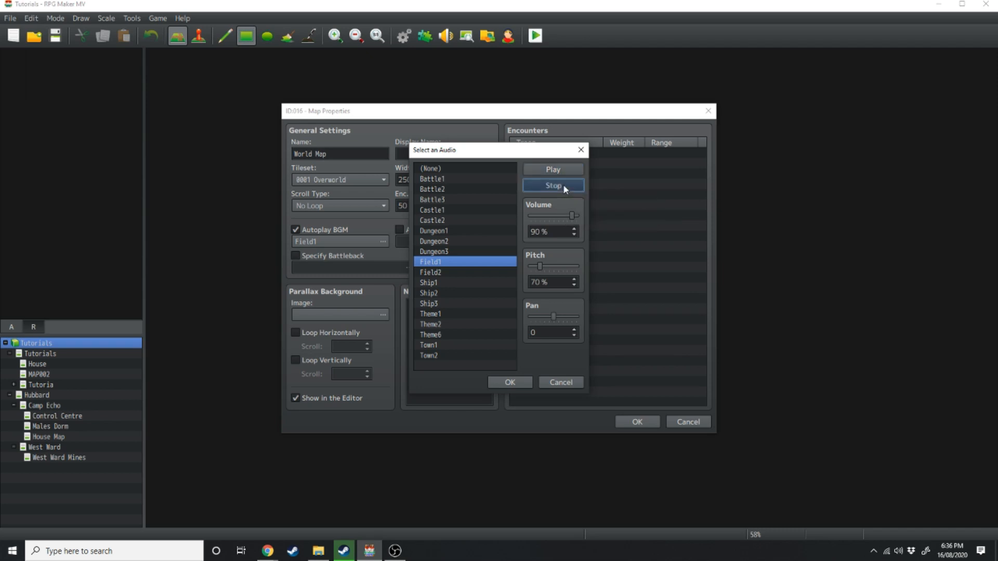
click(500, 381)
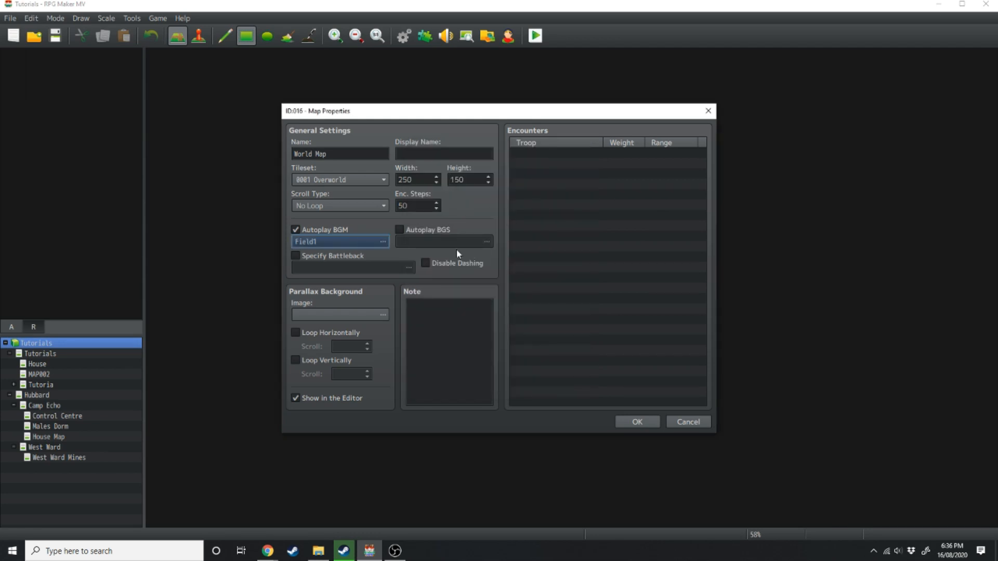
click(429, 263)
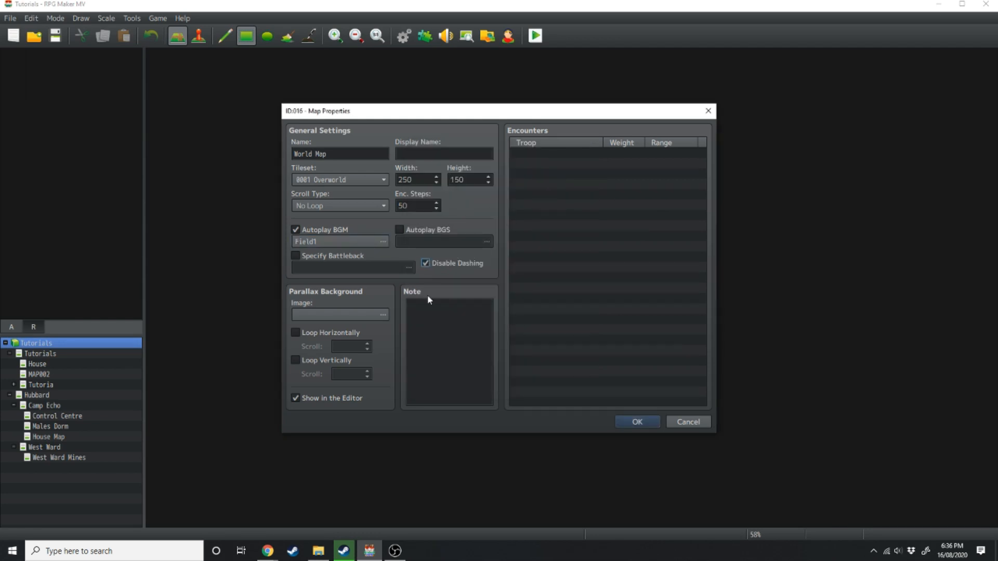
click(635, 421)
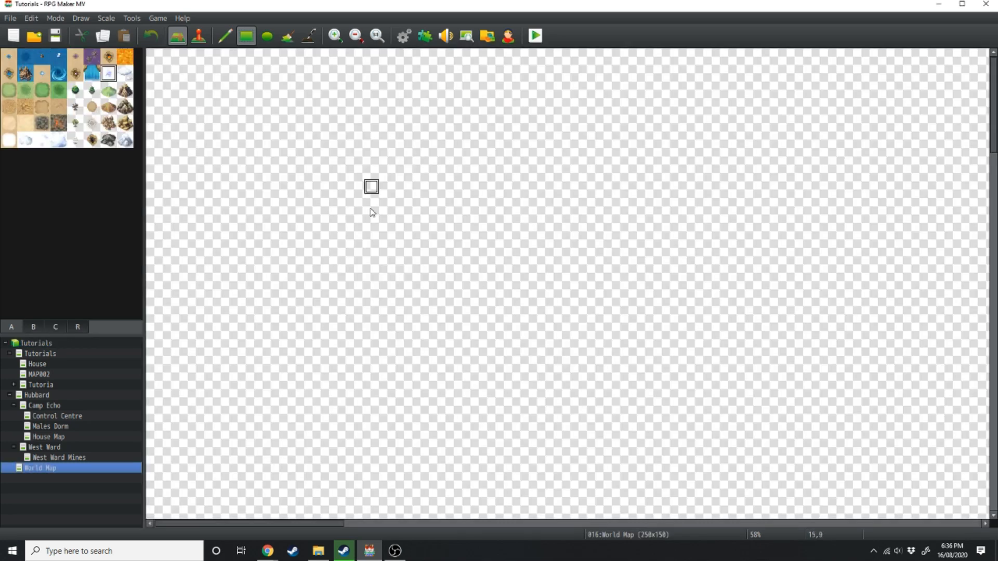
Adjust the zoom to 10% to view the whole empty map.
ctrl+scroll(419, 242, down, 8)
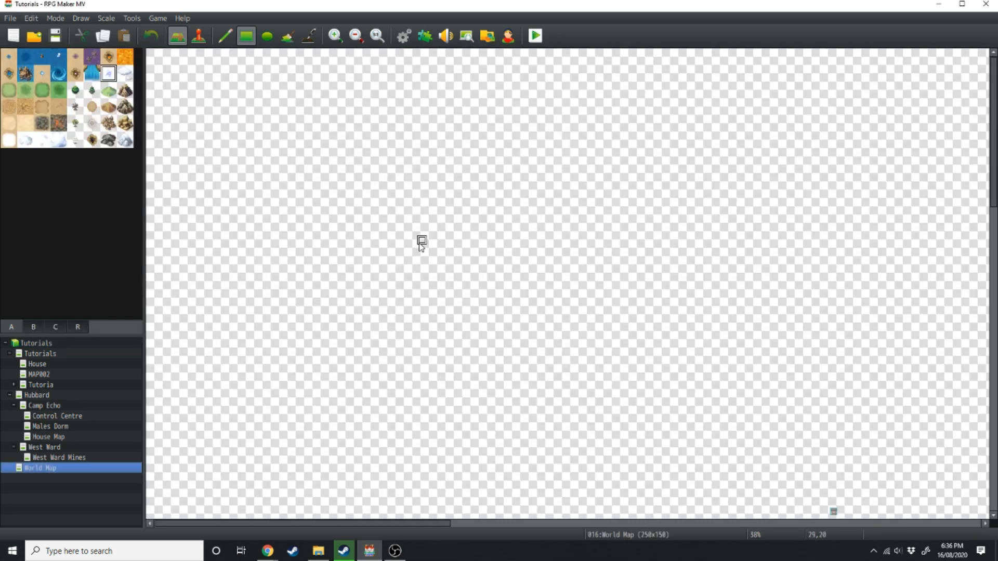
ctrl+scroll(253, 158, up, 3)
ctrl+scroll(253, 157, down, 2)
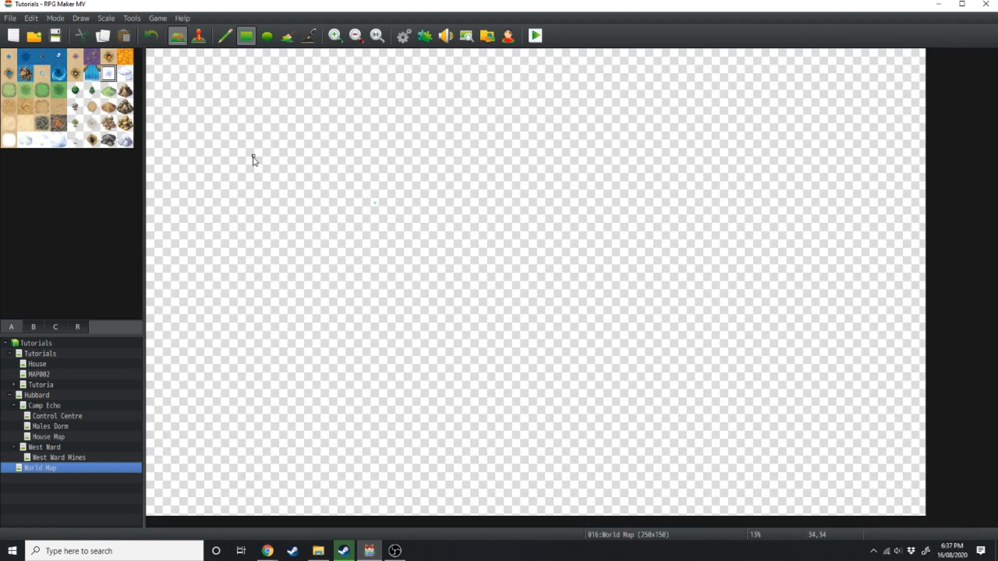
ctrl+scroll(253, 159, down, 1)
ctrl+scroll(254, 160, up, 1)
ctrl+scroll(254, 160, down, 1)
ctrl+scroll(254, 161, up, 3)
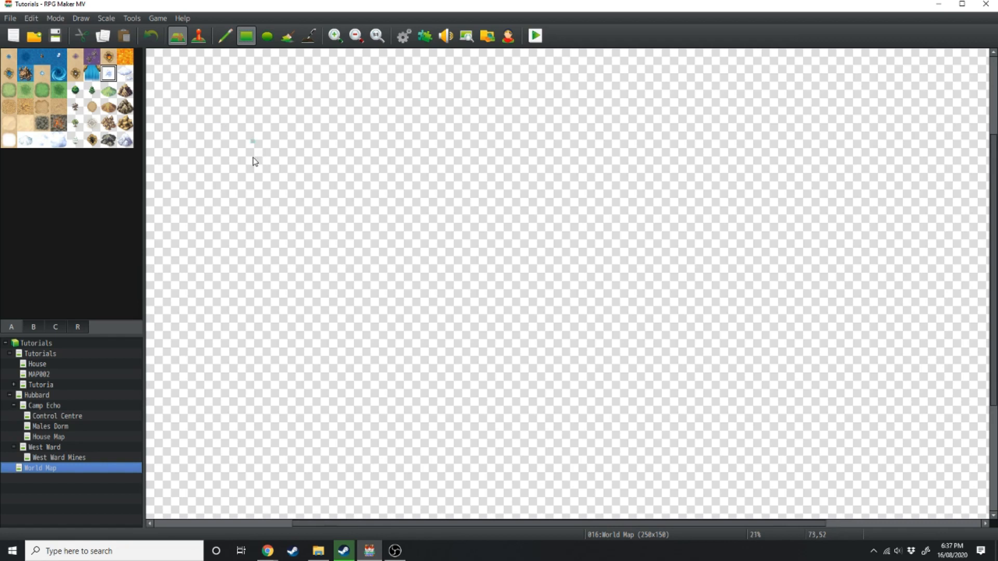
ctrl+scroll(254, 161, down, 1)
click(334, 36)
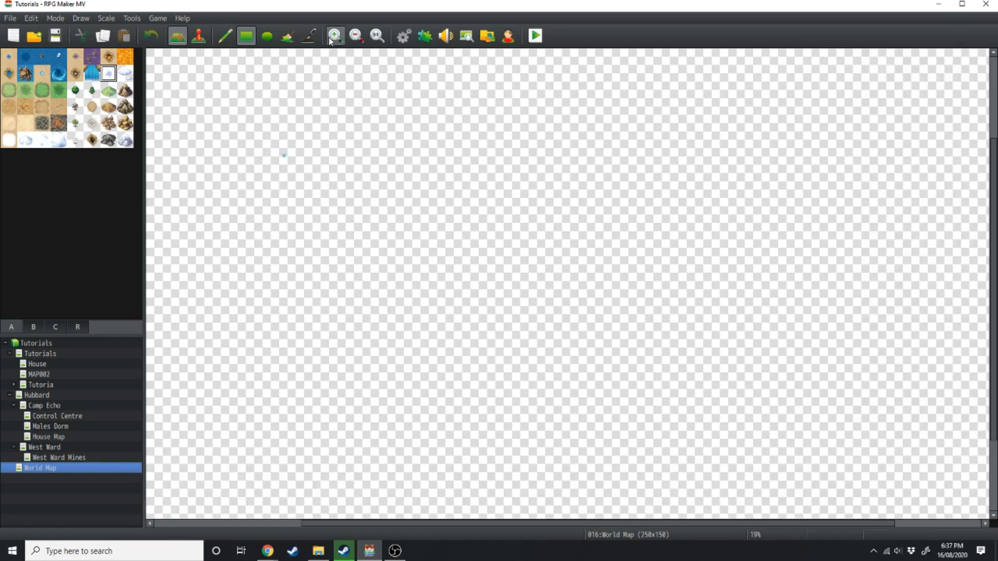
click(356, 35)
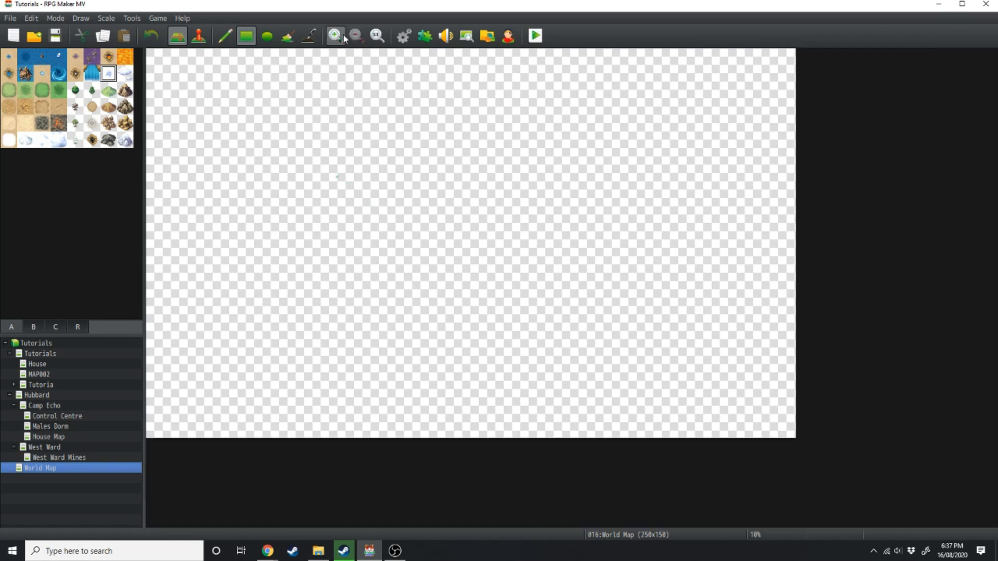
Draw a continent coastline freehand with the light grass tile and flood-fill its interior with the same tile.
click(13, 97)
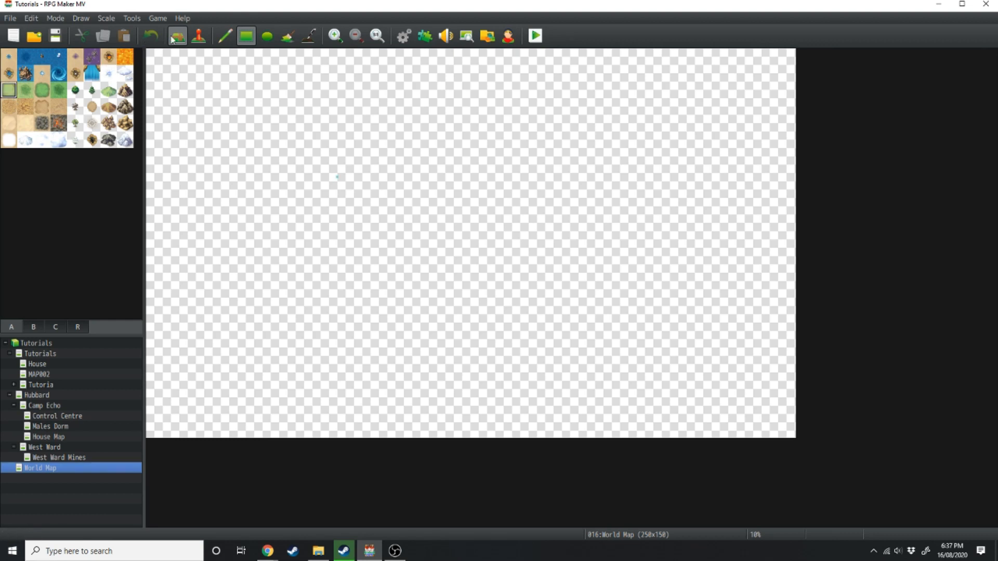
click(222, 35)
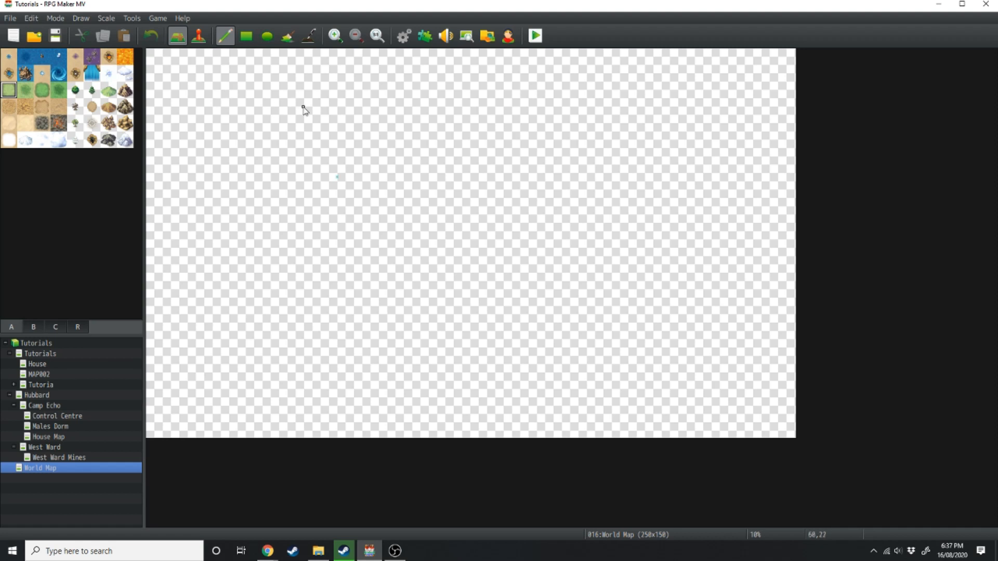
mouse_move(310, 98)
mouse_down()
mouse_move(193, 81)
mouse_move(187, 94)
mouse_move(240, 143)
mouse_move(294, 230)
mouse_move(215, 272)
mouse_move(223, 310)
mouse_move(198, 311)
mouse_move(200, 330)
mouse_move(225, 358)
mouse_move(272, 392)
mouse_move(306, 370)
mouse_move(318, 391)
mouse_move(400, 297)
mouse_move(423, 352)
mouse_move(467, 381)
mouse_move(519, 401)
mouse_move(608, 392)
mouse_move(612, 281)
mouse_move(695, 269)
mouse_move(733, 215)
mouse_move(727, 155)
mouse_move(687, 173)
mouse_move(680, 155)
mouse_move(698, 138)
mouse_move(657, 105)
mouse_move(583, 134)
mouse_move(549, 133)
mouse_move(548, 155)
mouse_move(508, 191)
mouse_move(311, 98)
mouse_up()
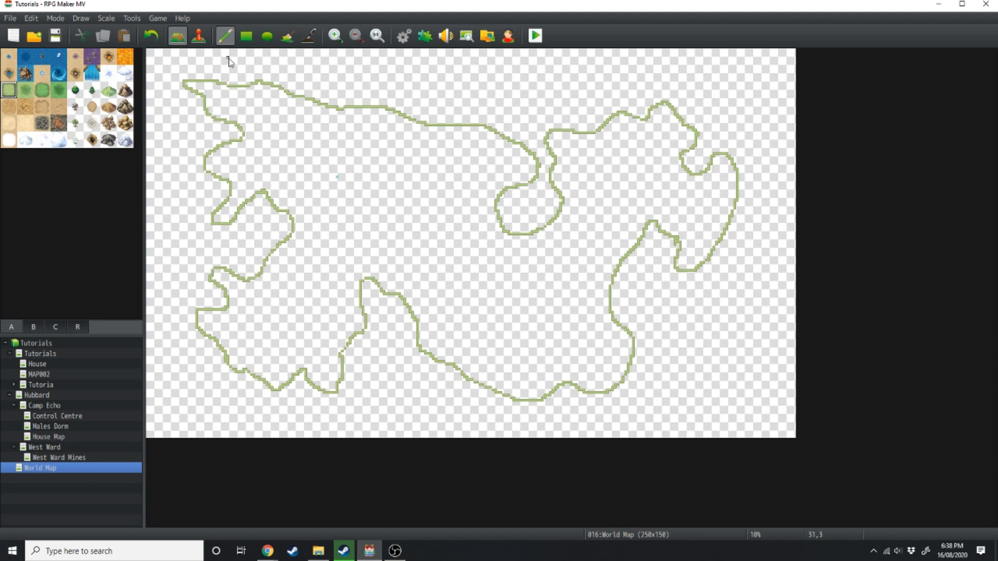
click(287, 35)
click(387, 201)
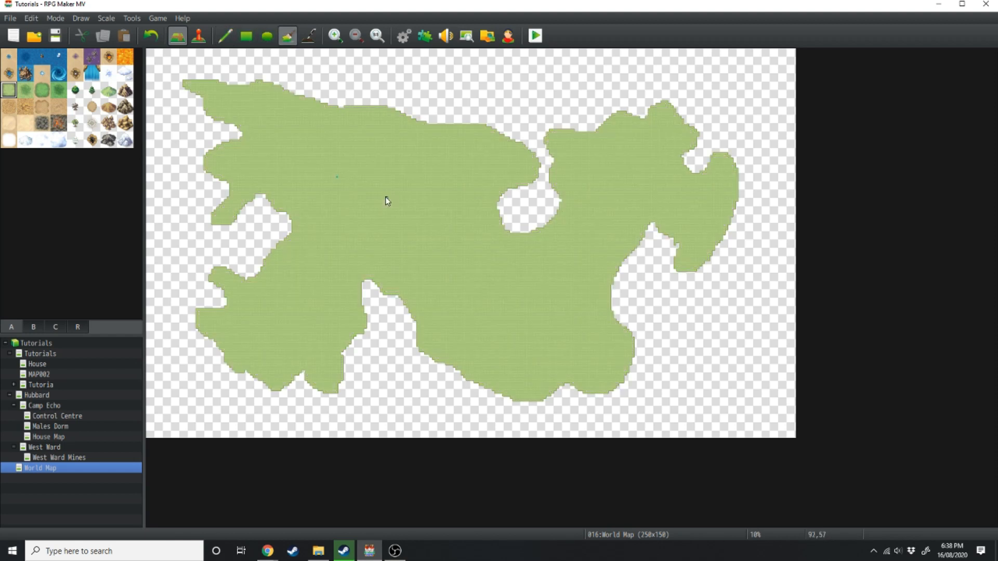
Outline the continent's coast and the inland bay's centre with the lighter sea tile, and fill the coastal band with it.
click(225, 35)
click(13, 62)
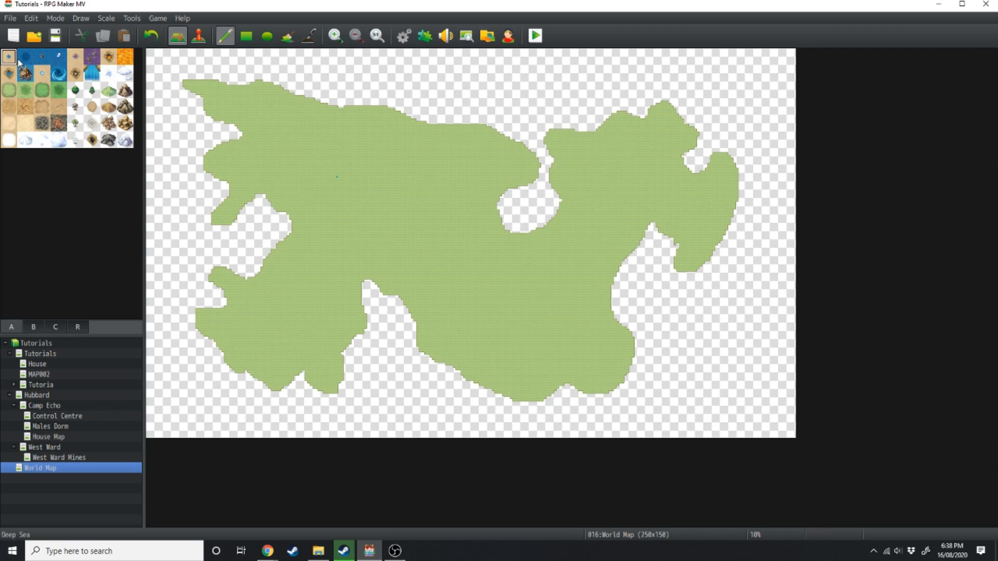
drag(181, 73, 626, 102)
drag(521, 200, 522, 202)
mouse_move(626, 103)
mouse_down()
mouse_move(706, 138)
mouse_move(688, 288)
mouse_move(439, 392)
mouse_move(186, 332)
mouse_move(200, 187)
mouse_move(179, 78)
mouse_up()
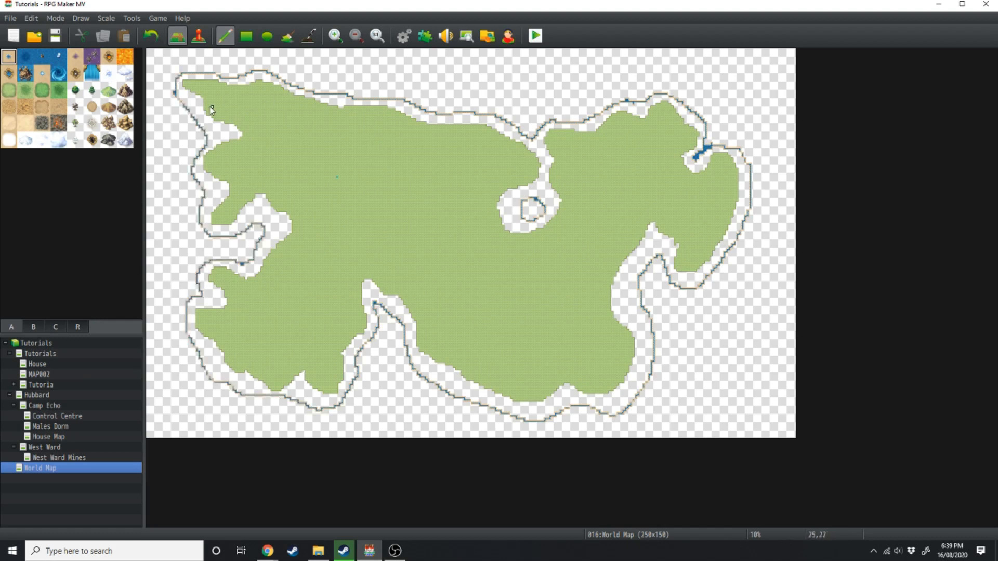
click(286, 36)
click(256, 78)
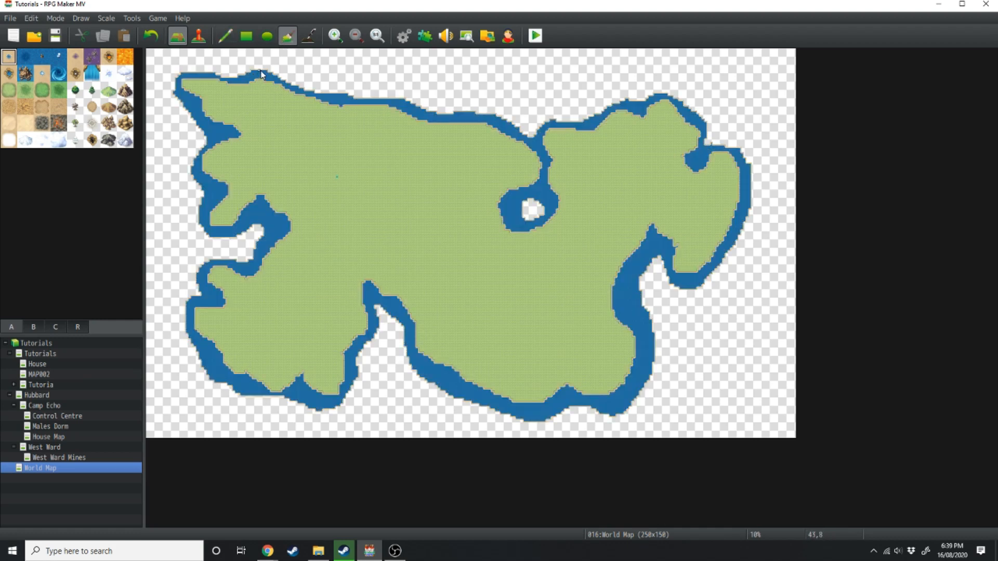
Fill the remaining ocean and the inland bay's centre with Deep Sea, and set the pencil to the brown mountain tile.
click(25, 56)
click(496, 83)
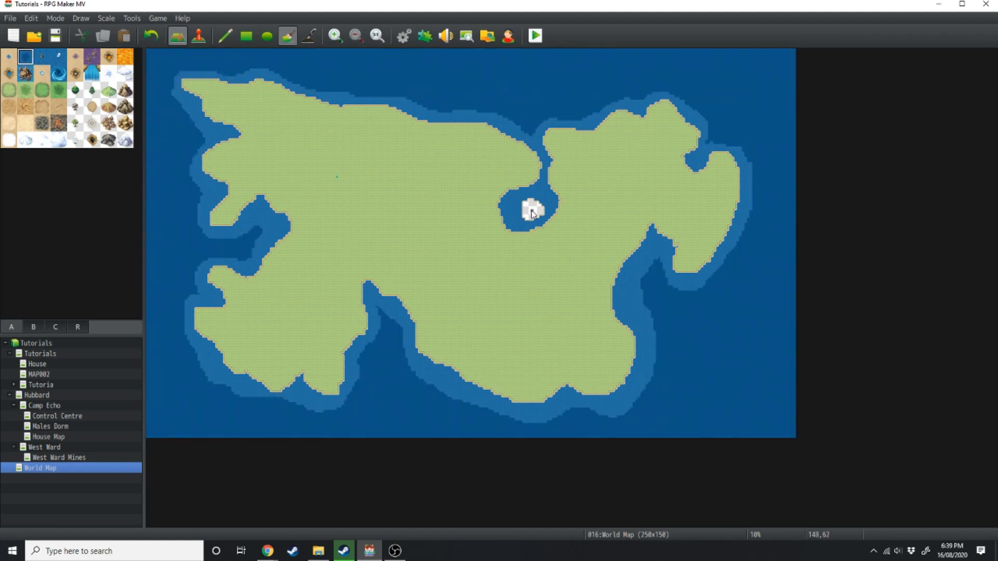
click(225, 36)
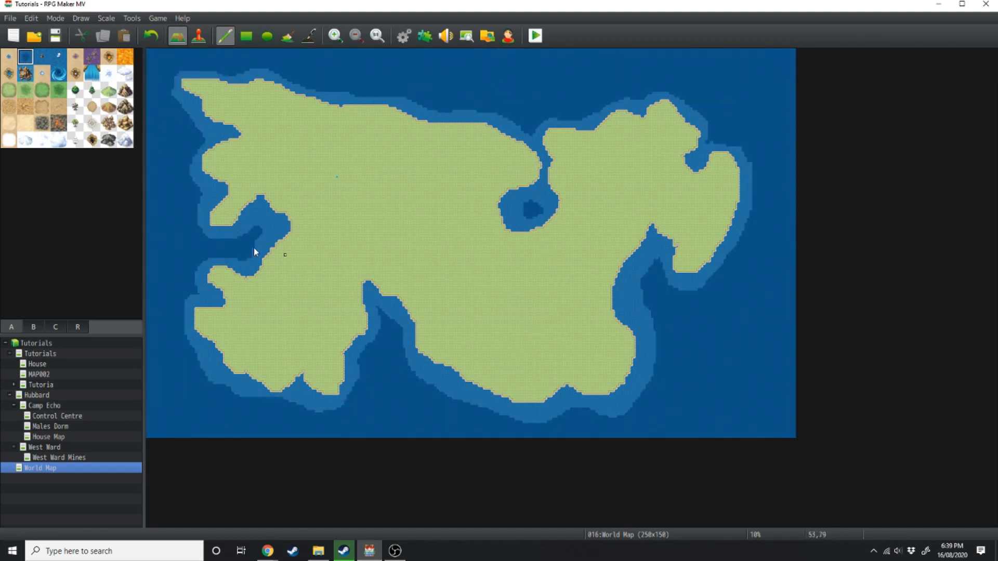
click(124, 90)
drag(271, 77, 181, 99)
mouse_move(285, 226)
mouse_down()
mouse_move(507, 207)
mouse_move(367, 96)
mouse_move(273, 89)
mouse_up()
mouse_move(389, 184)
mouse_down()
mouse_move(409, 263)
mouse_move(422, 246)
mouse_up()
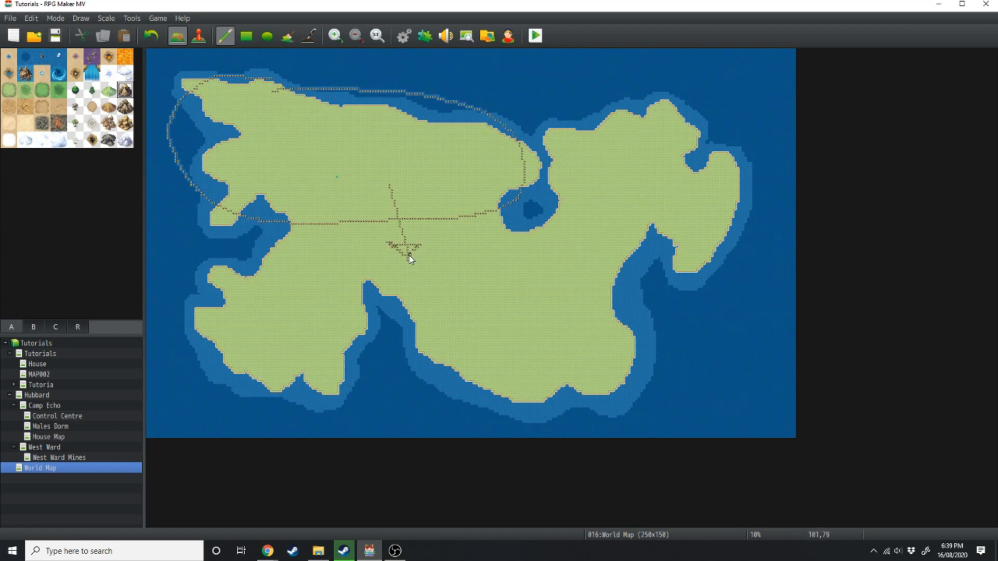
key(ctrl+z)
key(ctrl+z)
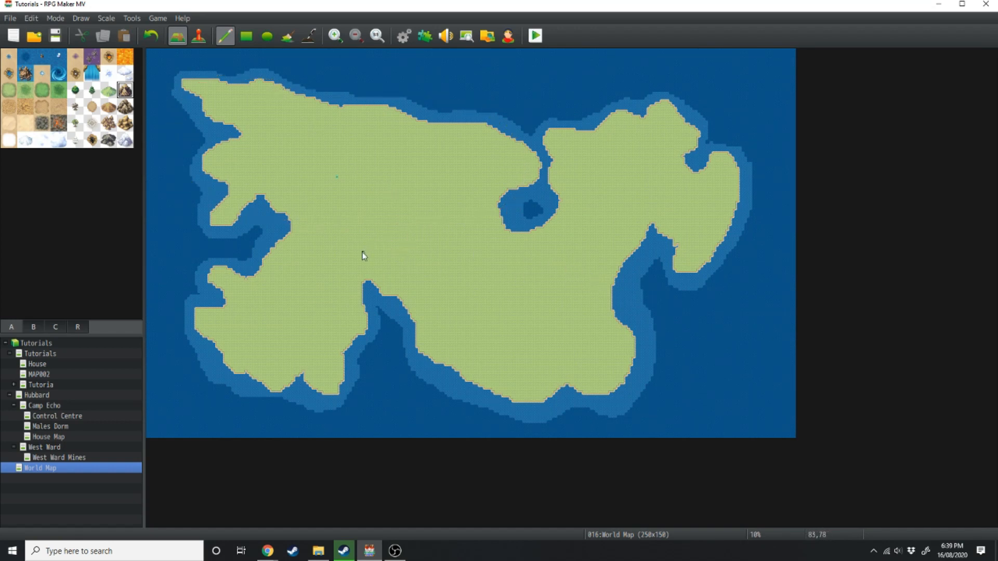
Draw and fill two mountain ranges, one running east from the western bay and one along the inland bay's southwest shore.
ctrl+scroll(312, 247, up, 2)
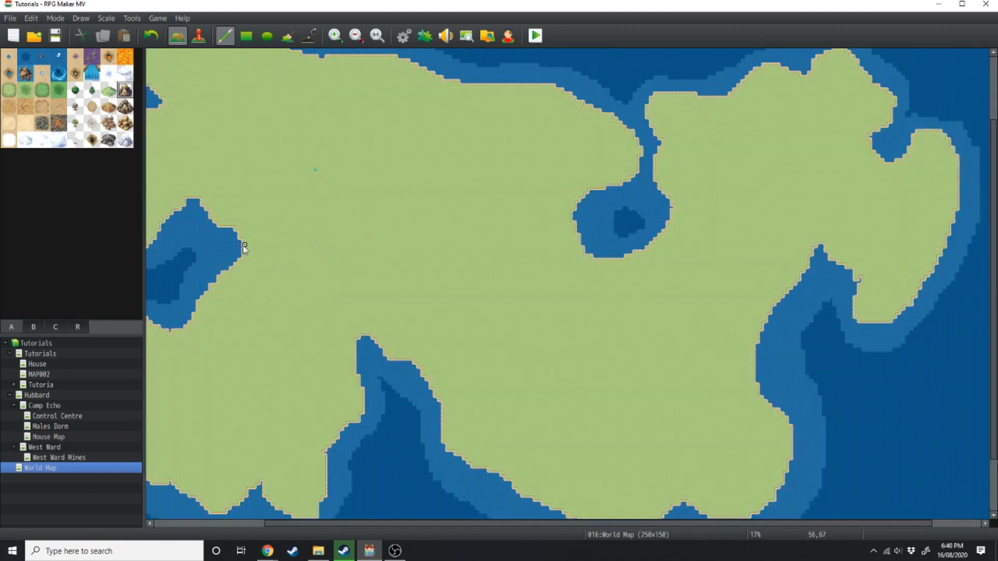
drag(218, 225, 372, 235)
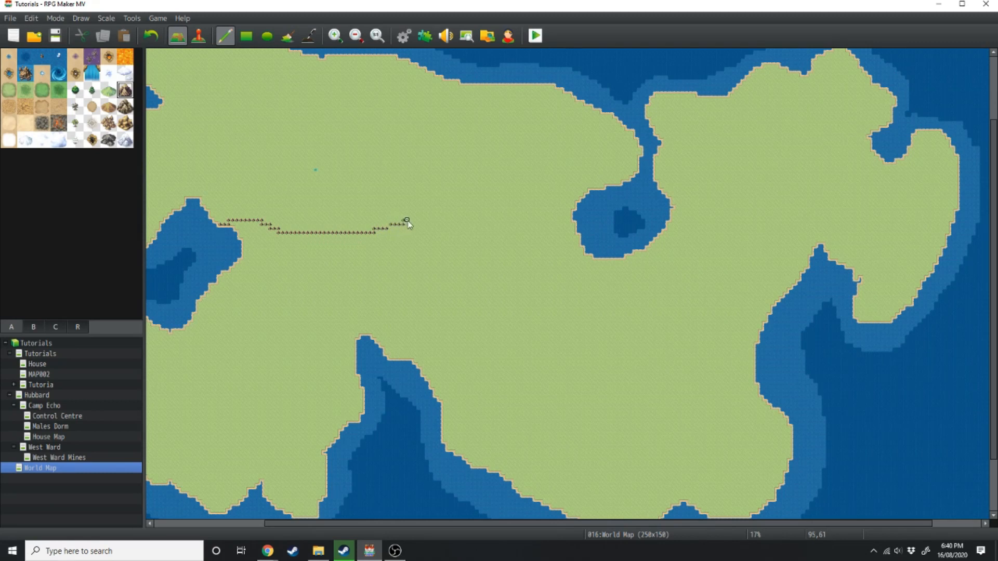
mouse_move(478, 197)
mouse_down()
mouse_move(448, 240)
mouse_move(242, 256)
mouse_up()
drag(510, 221, 573, 236)
mouse_move(512, 224)
mouse_down()
mouse_move(605, 272)
mouse_move(630, 254)
mouse_up()
ctrl+scroll(624, 250, up, 1)
click(309, 36)
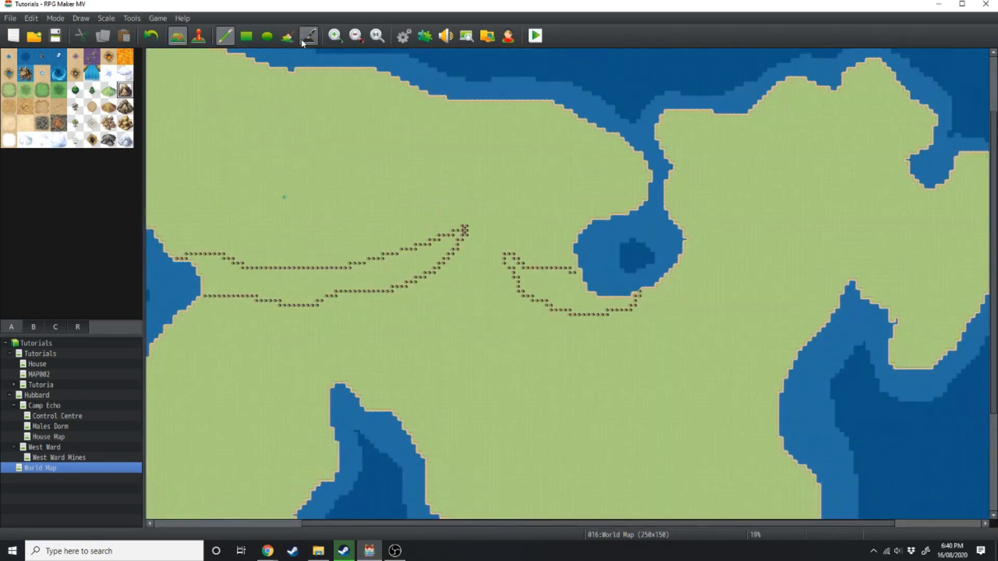
click(288, 36)
click(238, 276)
click(551, 290)
Draw and fill mountain ranges in the northwest, one from the western bay northeastward and one running east from the upper inlet.
click(225, 35)
ctrl+scroll(309, 293, up, 1)
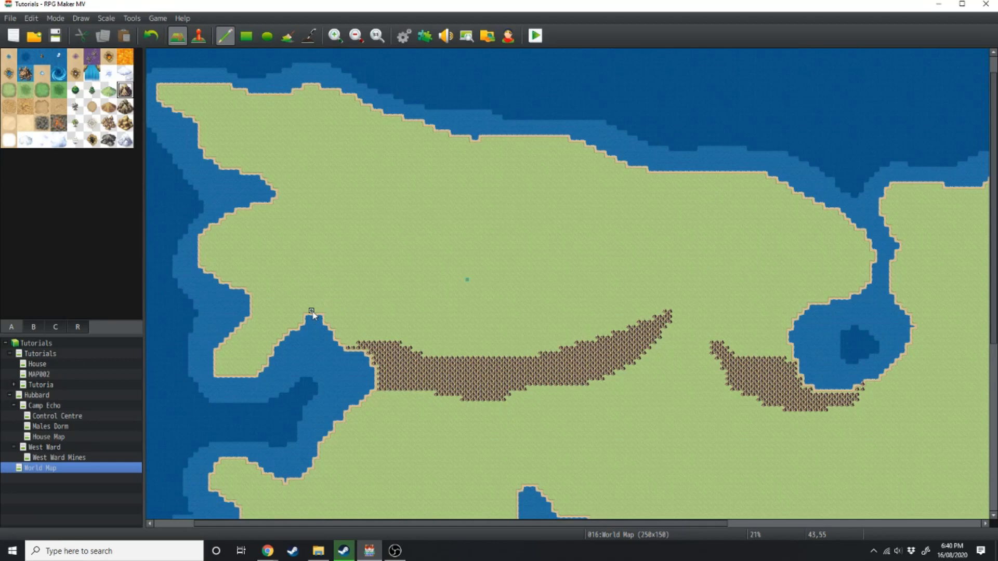
mouse_move(311, 314)
mouse_down()
mouse_move(388, 208)
mouse_move(335, 326)
mouse_up()
mouse_move(272, 192)
mouse_down()
mouse_move(519, 179)
mouse_move(273, 197)
mouse_up()
click(287, 35)
click(394, 196)
click(359, 259)
Draw and fill mountain ranges in the southwest, above the large southern inlet and in the continent's southeast.
ctrl+scroll(275, 244, down, 3)
ctrl+scroll(274, 244, up, 2)
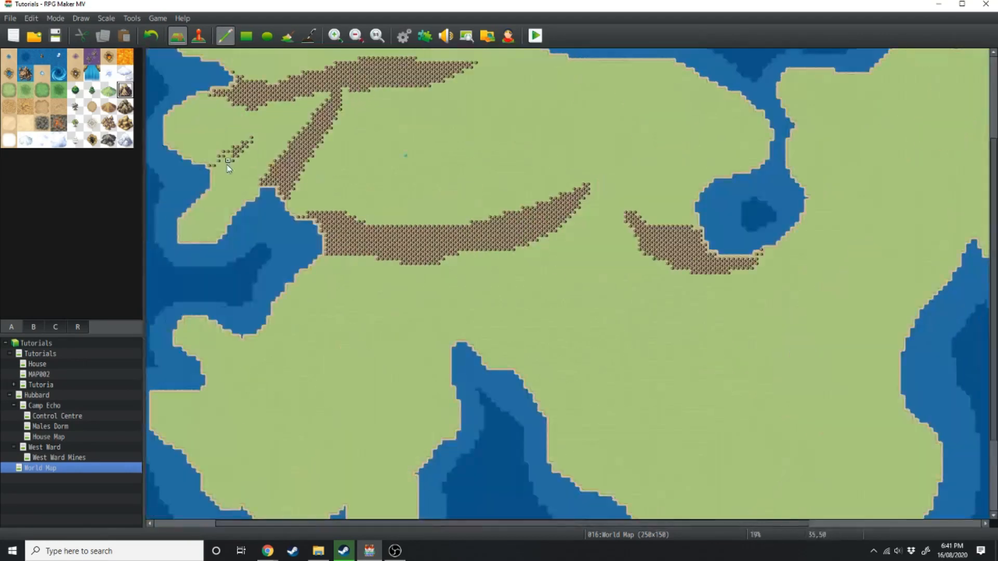
scroll(191, 360, down, 4)
mouse_move(217, 285)
mouse_down()
mouse_move(407, 268)
mouse_move(224, 278)
mouse_up()
mouse_move(419, 243)
mouse_down()
mouse_move(498, 204)
mouse_move(441, 233)
mouse_move(529, 207)
mouse_up()
mouse_move(830, 422)
mouse_down()
mouse_move(813, 352)
mouse_move(805, 434)
mouse_move(840, 417)
mouse_up()
click(287, 36)
click(289, 293)
Draw and fill a diagonal mountain range across the south-central land, east of the large southern inlet.
click(225, 36)
scroll(579, 268, up, 1)
mouse_move(583, 251)
mouse_down()
mouse_move(619, 301)
mouse_move(584, 255)
mouse_up()
click(287, 36)
click(631, 297)
Outline and fill a wide mountain mass joining the northwestern ranges to the range by the western bay.
click(225, 36)
ctrl+scroll(526, 157, up, 2)
ctrl+scroll(520, 156, down, 1)
drag(248, 303, 281, 172)
mouse_move(307, 171)
mouse_down()
mouse_move(345, 206)
mouse_move(341, 157)
mouse_up()
click(288, 36)
click(220, 250)
Outline and fill a wide mountain mass running south from the north coast along the east side of the round inlet.
click(225, 36)
scroll(774, 227, down, 3)
mouse_move(742, 87)
mouse_down()
mouse_move(710, 289)
mouse_move(636, 280)
mouse_up()
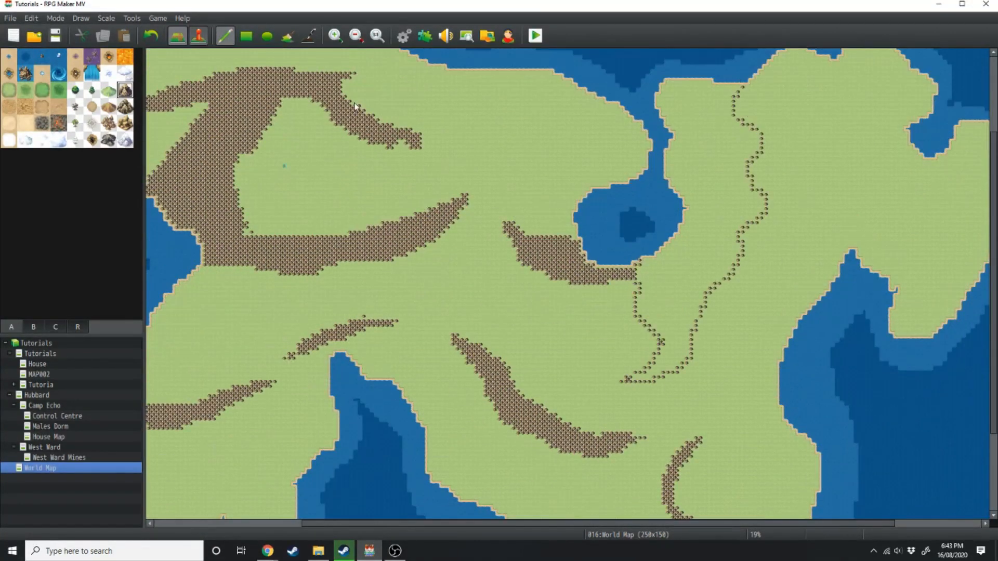
click(288, 36)
click(699, 218)
Draw a forked mountain range down the northeastern peninsula.
click(225, 36)
mouse_move(898, 306)
mouse_down()
mouse_move(906, 228)
mouse_move(898, 318)
mouse_up()
mouse_move(827, 165)
mouse_down()
mouse_move(865, 202)
mouse_move(857, 129)
mouse_up()
ctrl+scroll(644, 214, down, 2)
ctrl+scroll(644, 214, up, 3)
ctrl+scroll(571, 224, down, 3)
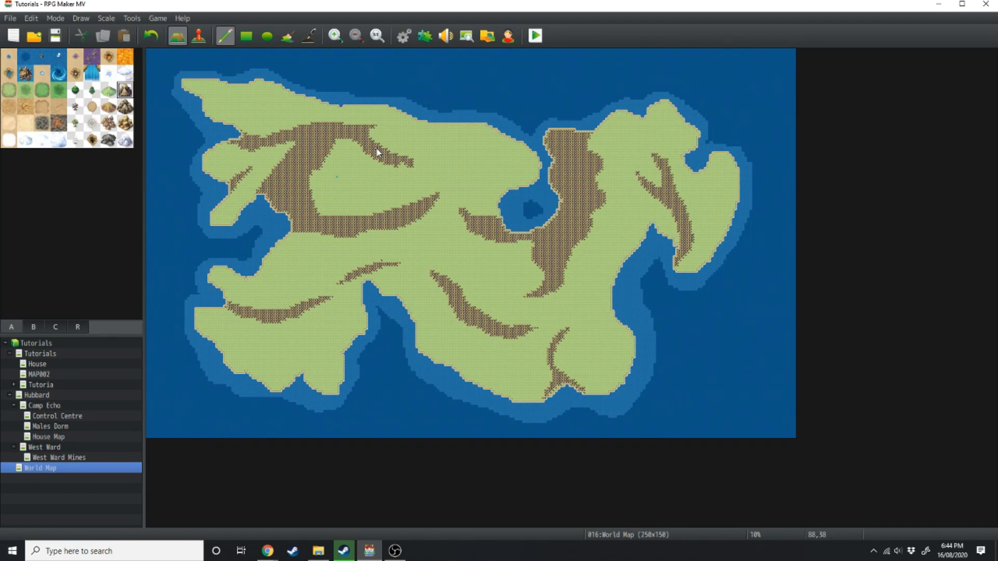
scroll(377, 152, up, 1)
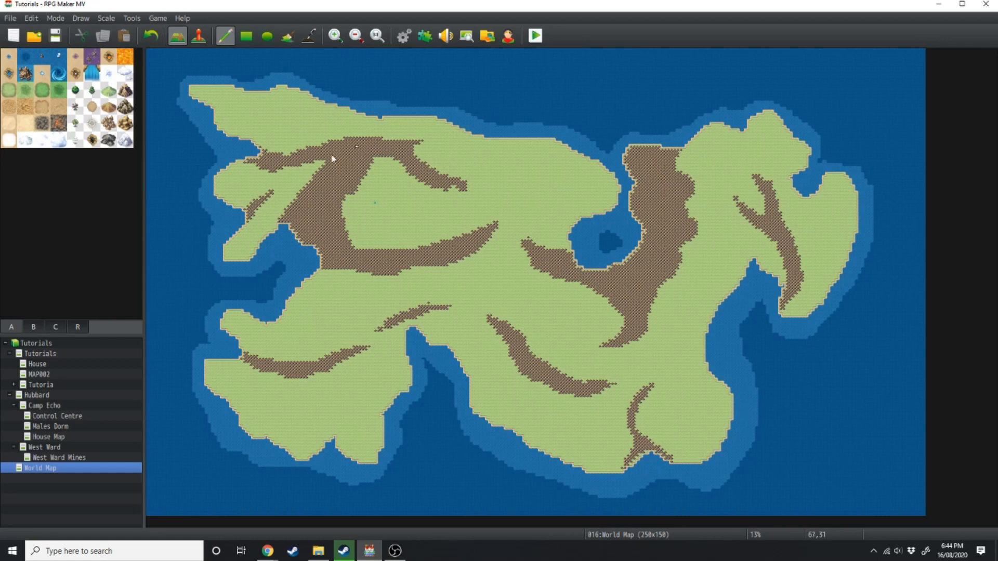
Fill the land of the small western peninsula, between the mountains and the sea, with desert sand.
click(10, 125)
ctrl+scroll(273, 234, up, 1)
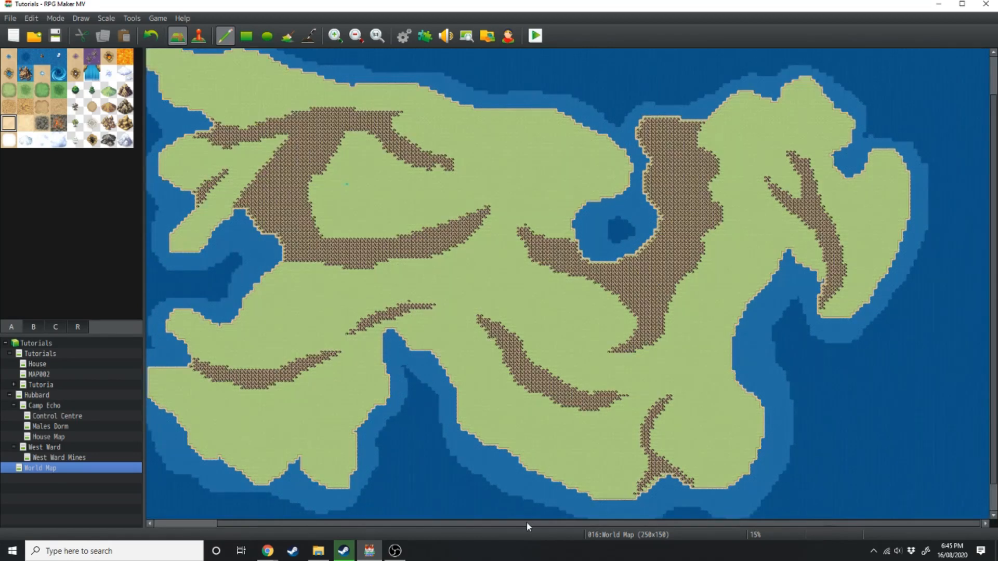
drag(526, 522, 471, 522)
ctrl+scroll(314, 176, up, 2)
drag(623, 523, 498, 522)
scroll(416, 291, up, 3)
click(287, 36)
click(281, 197)
Outline and fill extra mountains to widen the small range on the western desert peninsula.
click(225, 36)
click(125, 90)
drag(274, 239, 325, 242)
click(287, 37)
click(307, 237)
ctrl+scroll(307, 223, up, 5)
Reshape the edges of the mountains bordering the western desert and fill the outlined gaps with matching mountain tiles.
click(225, 36)
drag(457, 422, 541, 382)
ctrl+scroll(540, 382, down, 2)
mouse_move(561, 374)
mouse_down()
mouse_move(339, 112)
mouse_move(649, 225)
mouse_move(408, 151)
mouse_up()
click(126, 90)
mouse_move(308, 115)
mouse_down()
mouse_move(525, 360)
mouse_move(513, 387)
mouse_up()
click(287, 37)
click(603, 291)
right_click(335, 128)
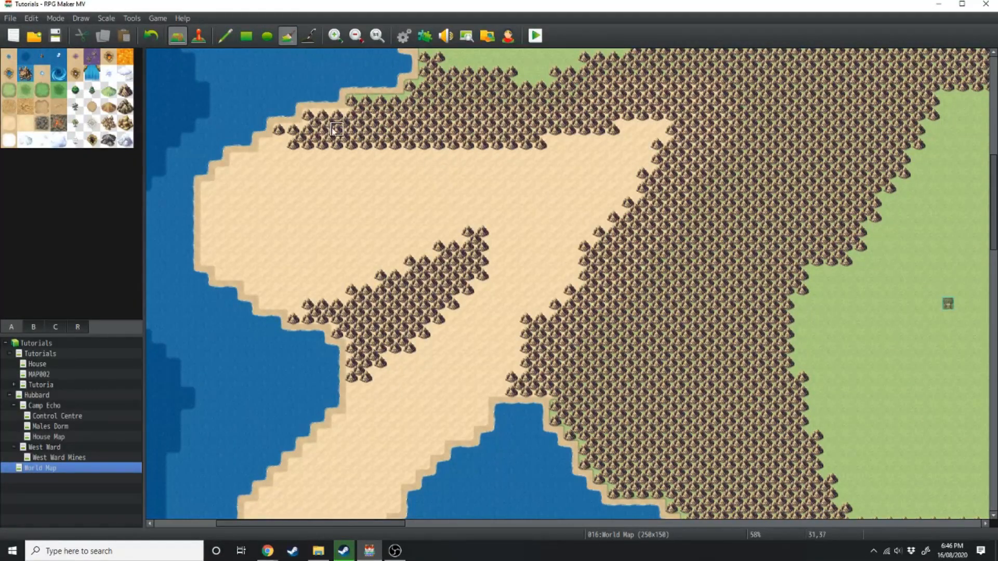
click(225, 36)
drag(439, 152, 366, 187)
ctrl+scroll(333, 203, down, 5)
ctrl+scroll(562, 415, up, 2)
Draw a sand border between the central and southwestern ranges and fill the land west of it with desert.
drag(709, 258, 609, 408)
ctrl+scroll(567, 312, down, 5)
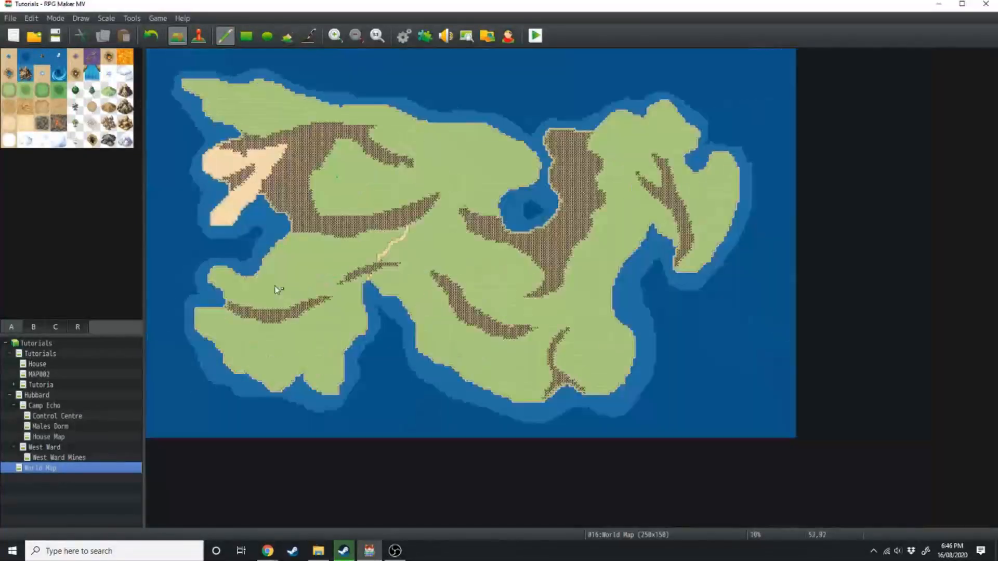
click(288, 36)
click(279, 289)
ctrl+scroll(291, 312, up, 3)
Thicken and fill the mountain ranges crossing the southwestern desert, undoing the unwanted fill.
click(225, 36)
click(125, 90)
drag(290, 385, 327, 417)
click(224, 36)
click(288, 36)
key(ctrl+z)
click(225, 36)
mouse_move(551, 318)
mouse_down()
mouse_move(482, 354)
mouse_move(559, 313)
mouse_up()
ctrl+scroll(545, 312, up, 4)
drag(509, 200, 542, 200)
click(288, 36)
ctrl+scroll(320, 285, down, 4)
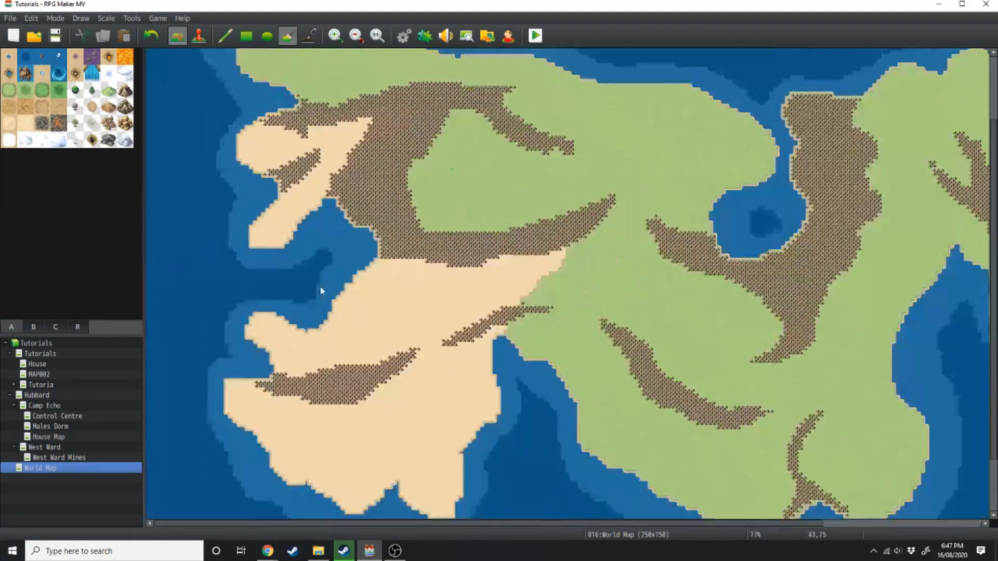
Draw a snow border from the north coast to the northwestern inlet and fill the land beyond it with snow.
ctrl+scroll(233, 265, up, 1)
scroll(233, 265, up, 5)
click(9, 139)
click(225, 36)
drag(648, 188, 368, 264)
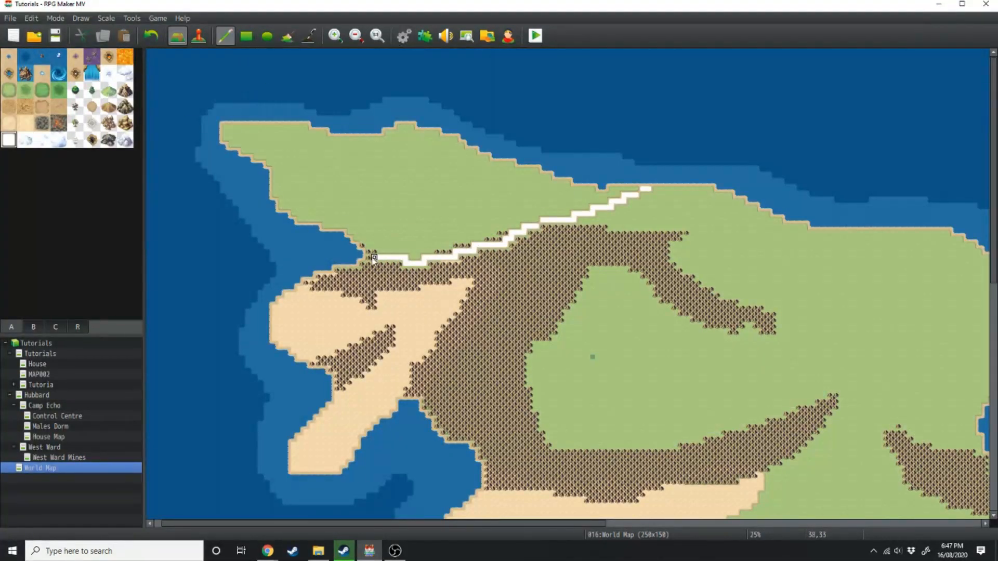
click(288, 36)
click(431, 187)
Draw and fill snowy mountains along the southern edge of the northwestern snowfield.
click(225, 36)
click(126, 140)
drag(534, 224, 356, 234)
key(ctrl+z)
click(288, 35)
click(415, 250)
Outline and fill a snowy mountain range along the northern coast of the northwestern snowfield.
ctrl+scroll(415, 251, up, 2)
click(225, 35)
drag(192, 115, 471, 154)
click(288, 36)
click(288, 125)
ctrl+scroll(287, 127, down, 5)
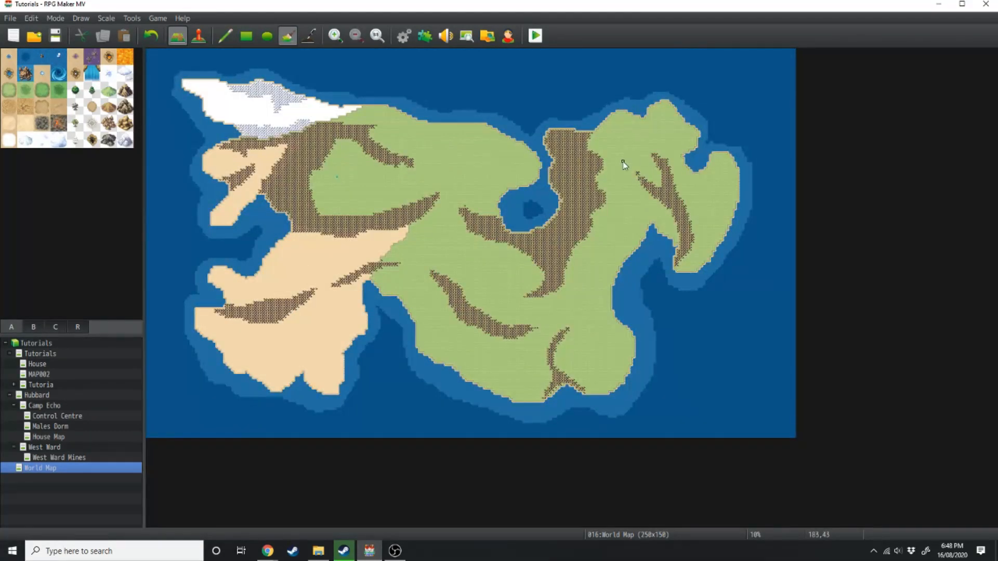
Draw a snow border from the eastern bay to the north coast and fill the northeastern peninsula with snow.
ctrl+scroll(624, 161, up, 2)
ctrl+scroll(513, 185, down, 2)
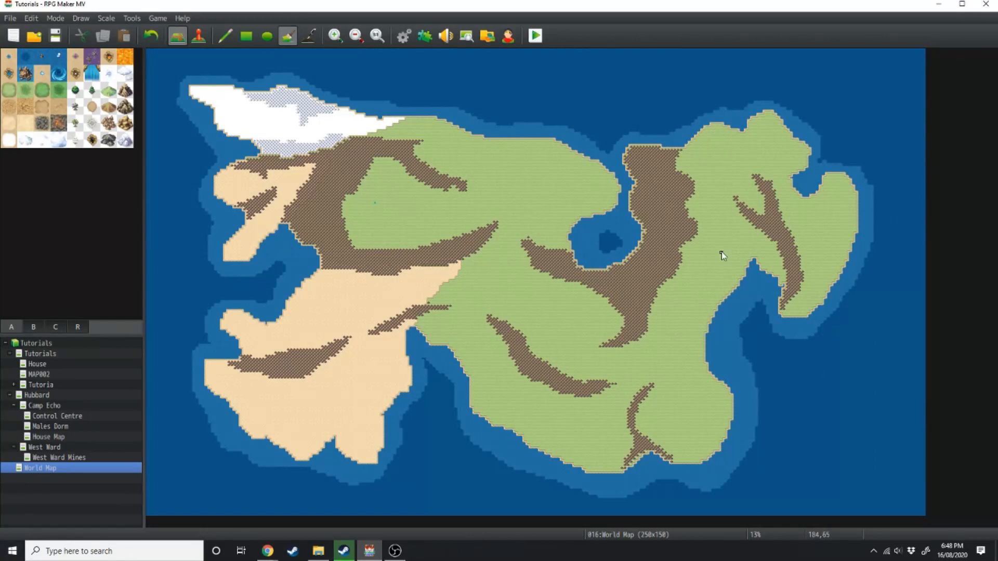
click(847, 197)
click(225, 35)
key(ctrl+z)
drag(751, 256, 708, 124)
click(308, 36)
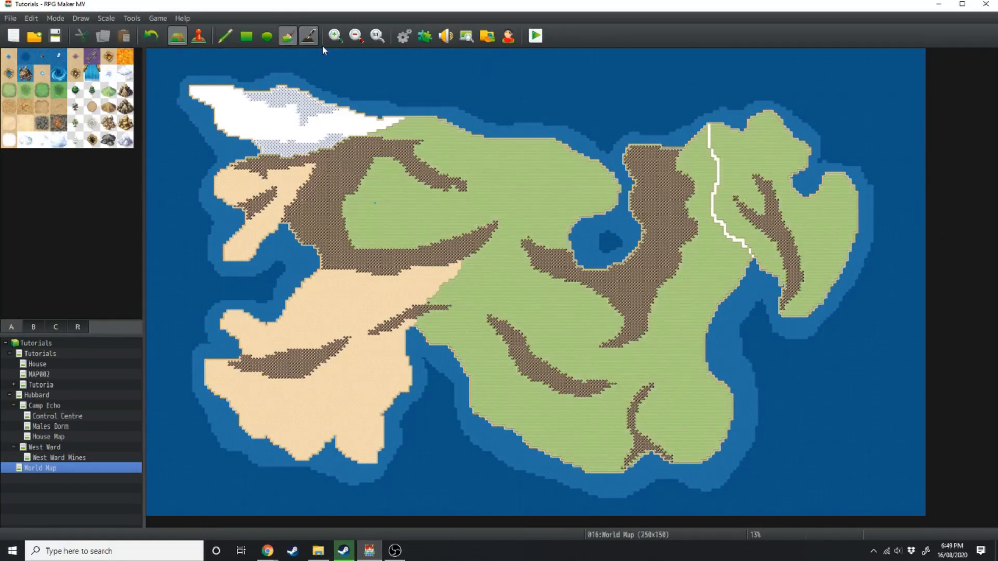
click(288, 36)
click(780, 219)
Replace the forked mountain range on the northeastern peninsula with snowy mountains.
ctrl+scroll(780, 218, up, 2)
click(769, 224)
ctrl+scroll(752, 229, down, 2)
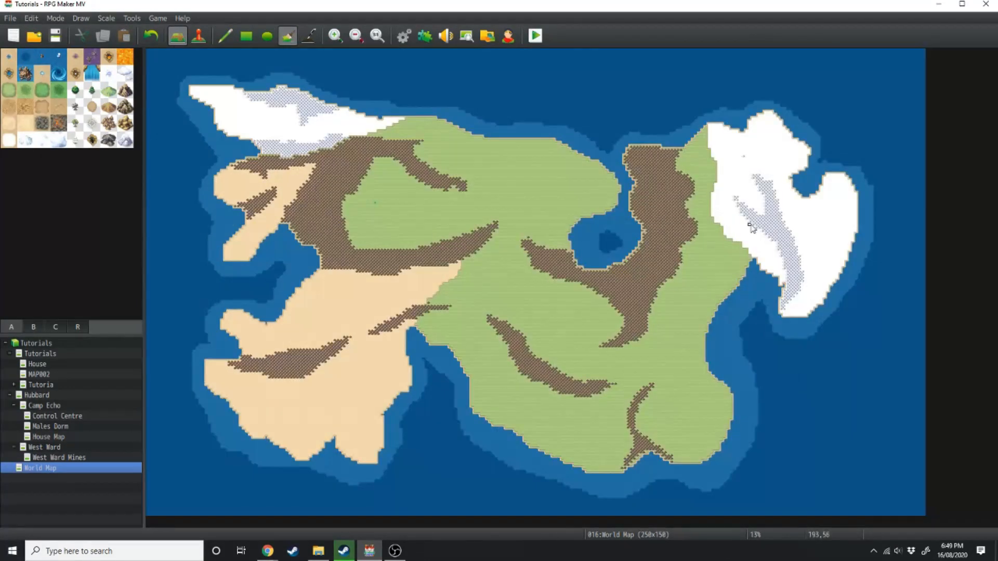
Try to draw a river from the northern mountain spur branching to two points on the north coast, and undo it.
click(226, 37)
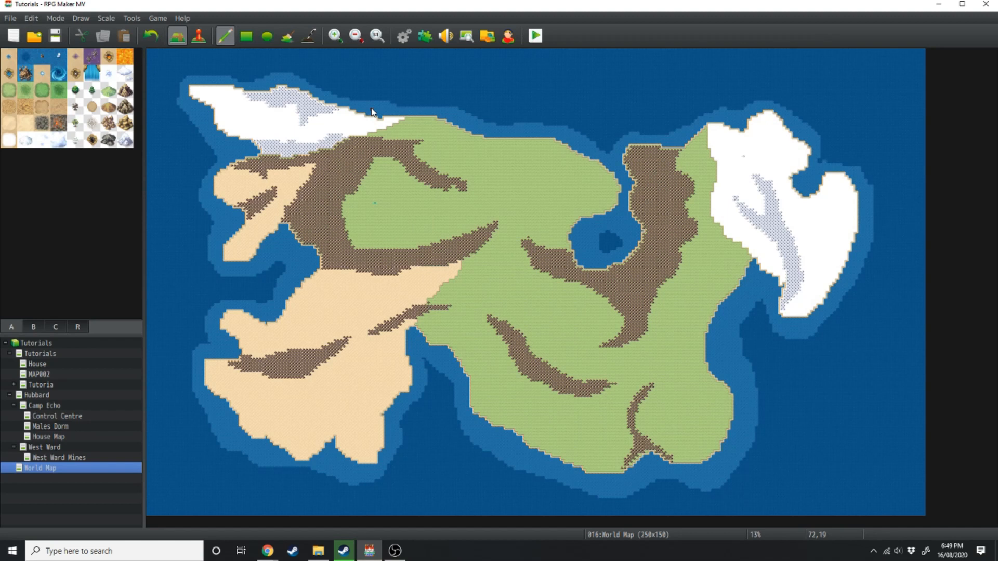
ctrl+scroll(489, 194, up, 3)
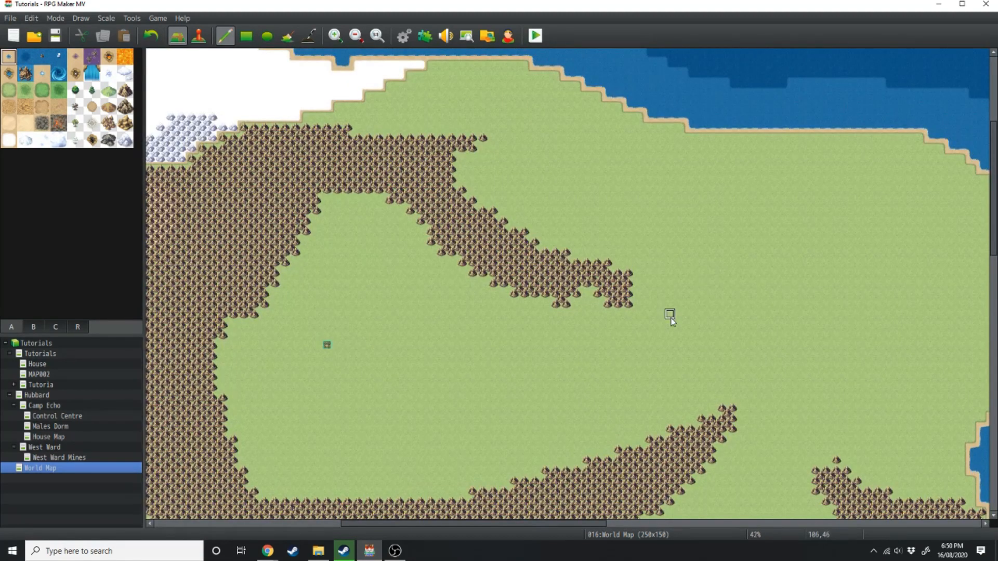
mouse_move(616, 263)
mouse_down()
mouse_move(719, 251)
mouse_move(783, 170)
mouse_move(785, 134)
mouse_move(743, 253)
mouse_move(847, 325)
mouse_move(930, 229)
mouse_move(962, 151)
mouse_up()
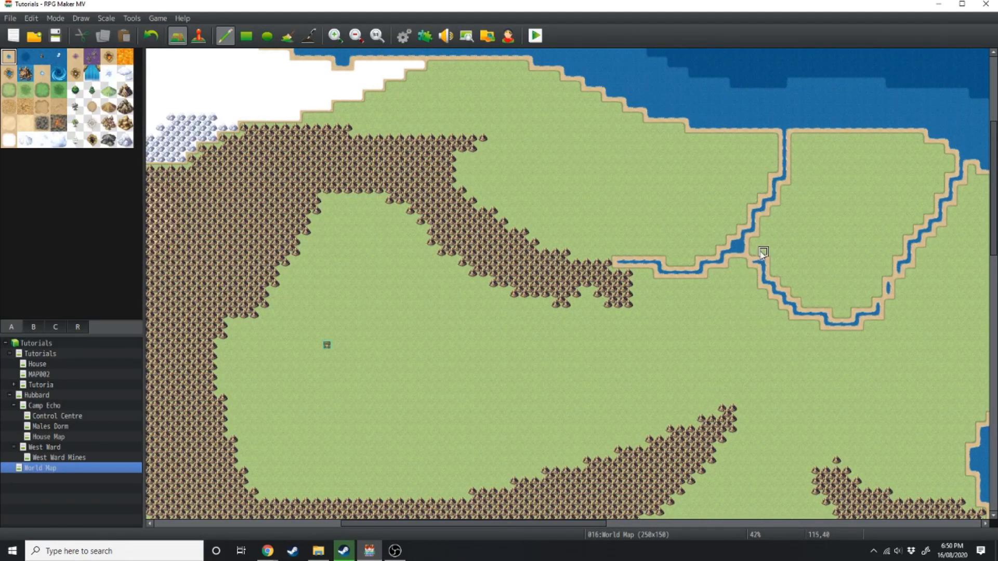
ctrl+scroll(784, 347, down, 5)
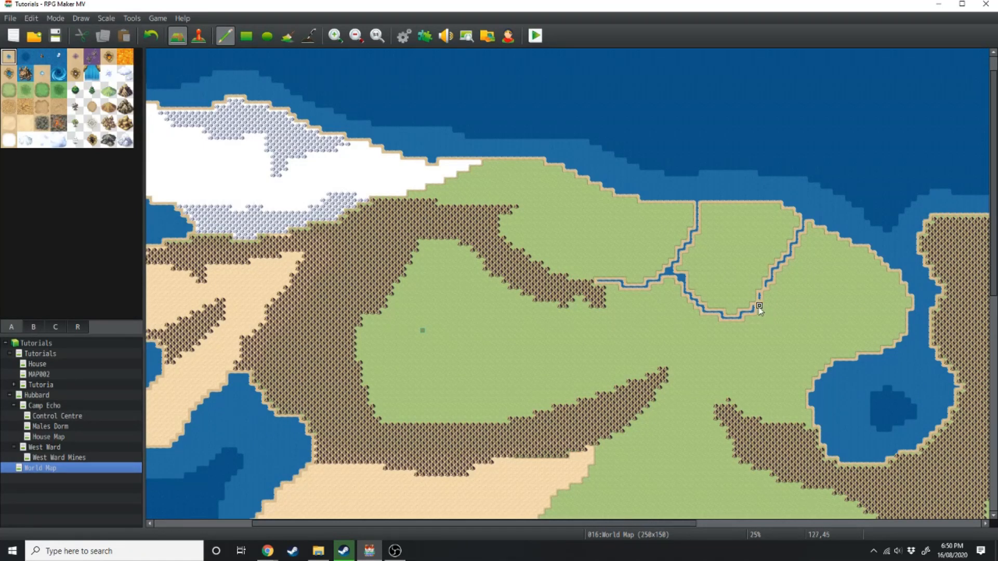
key(ctrl+z)
key(ctrl+z)
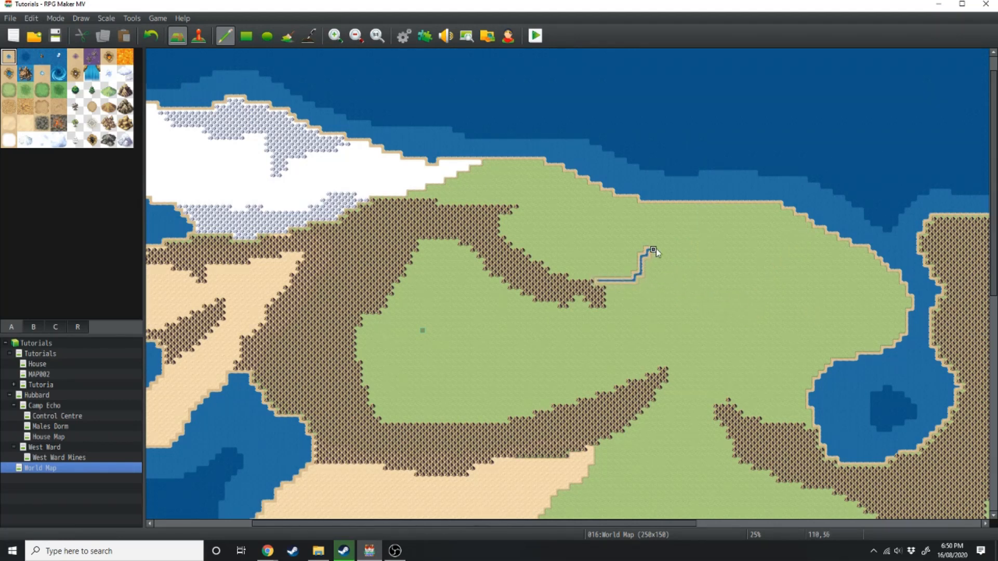
Draw a branching river from the northern mountain spur to the north coast and another from the central range to the same mouth.
click(696, 206)
mouse_move(554, 269)
mouse_down()
mouse_move(576, 256)
mouse_move(630, 263)
mouse_move(699, 220)
mouse_up()
mouse_move(743, 383)
mouse_down()
mouse_move(750, 415)
mouse_move(703, 318)
mouse_move(711, 275)
mouse_move(693, 244)
mouse_up()
ctrl+scroll(707, 208, down, 1)
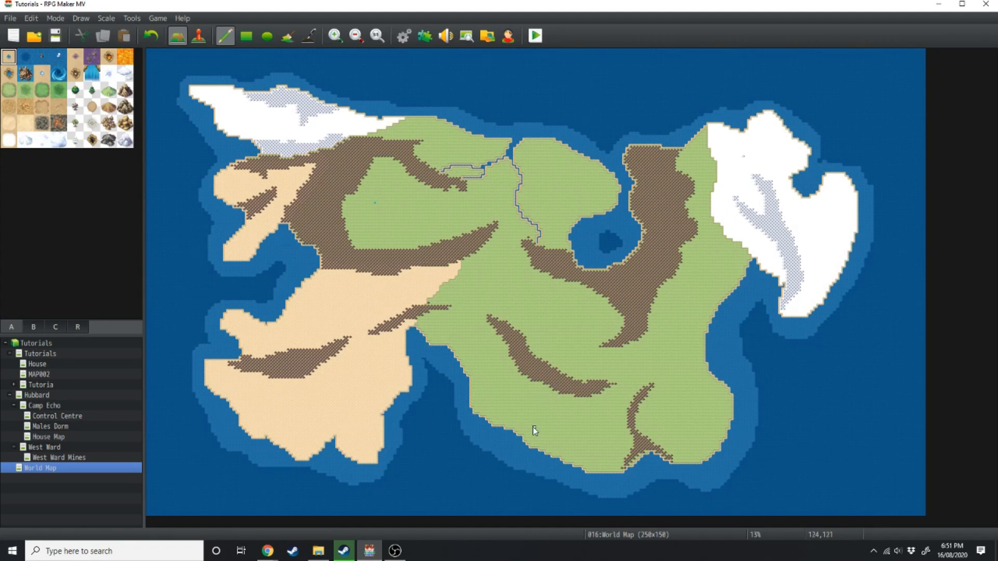
Draw a river from the south-central mountain range to the south coast, splitting it into a delta with small islands.
ctrl+scroll(532, 426, up, 5)
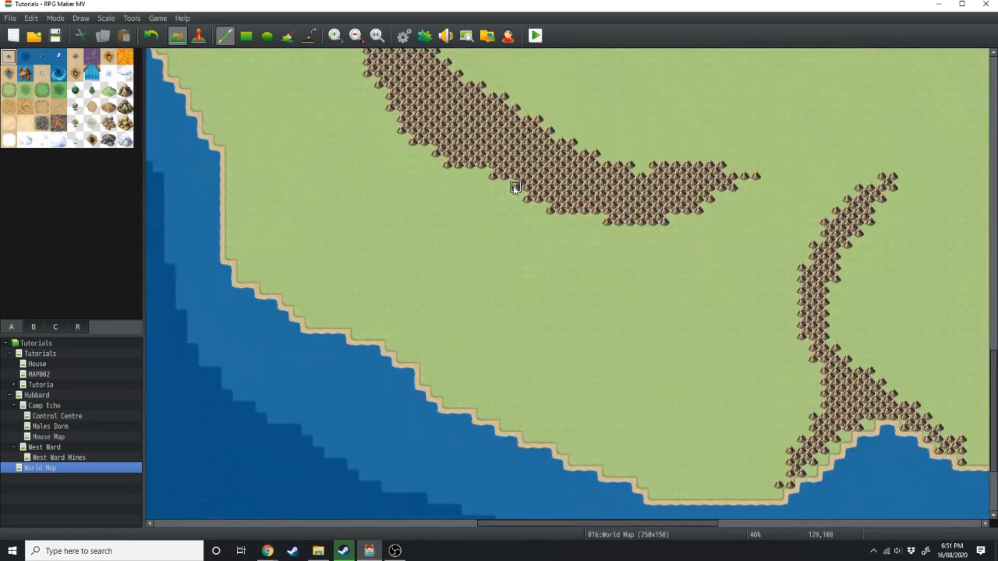
mouse_move(505, 193)
mouse_down()
mouse_move(504, 226)
mouse_move(477, 268)
mouse_move(494, 345)
mouse_move(457, 408)
mouse_move(473, 370)
mouse_move(446, 383)
mouse_move(494, 416)
mouse_move(493, 381)
mouse_move(524, 435)
mouse_move(527, 421)
mouse_move(513, 411)
mouse_up()
drag(481, 347, 428, 359)
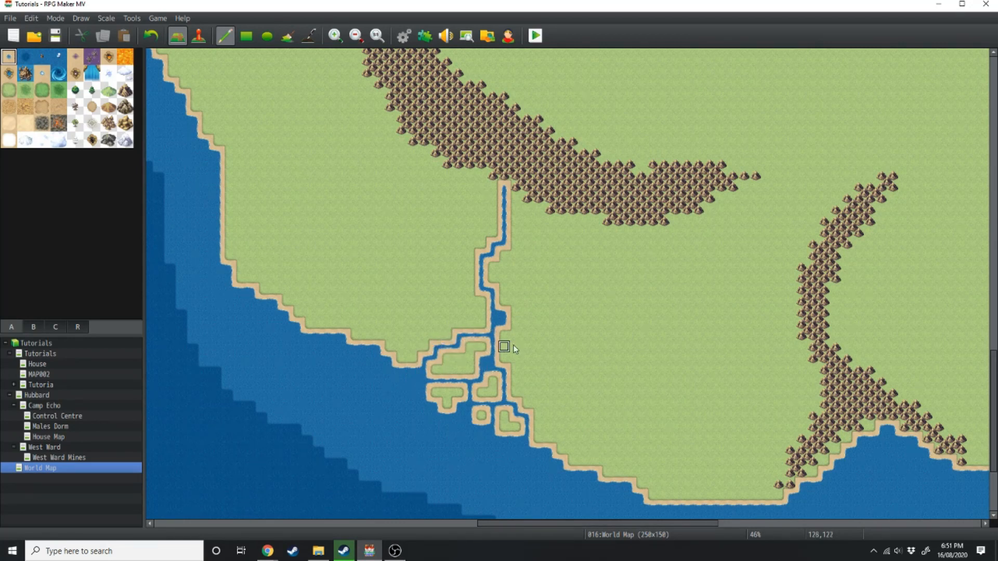
drag(503, 353, 513, 375)
drag(538, 427, 550, 440)
click(549, 428)
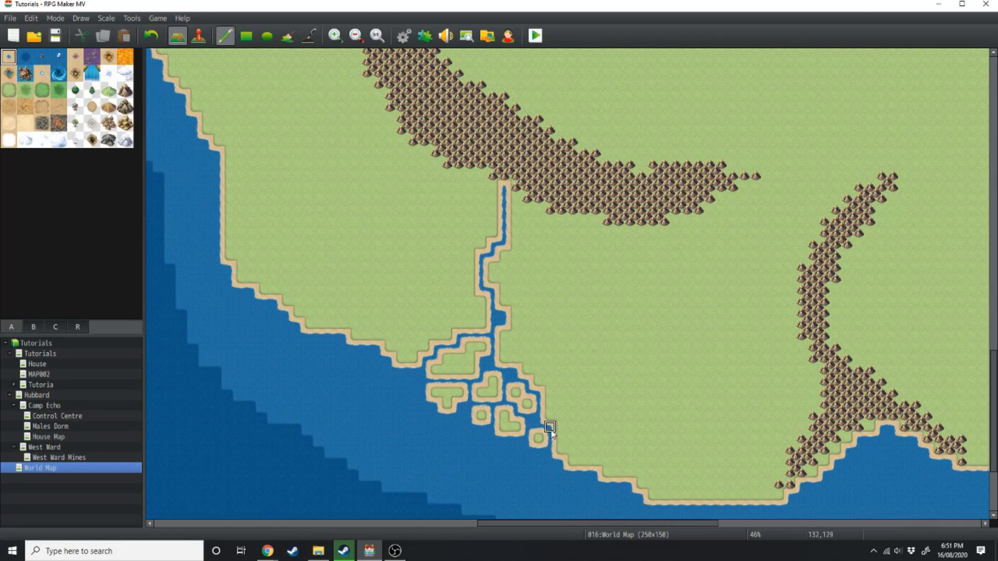
ctrl+scroll(565, 427, down, 2)
ctrl+scroll(529, 323, down, 3)
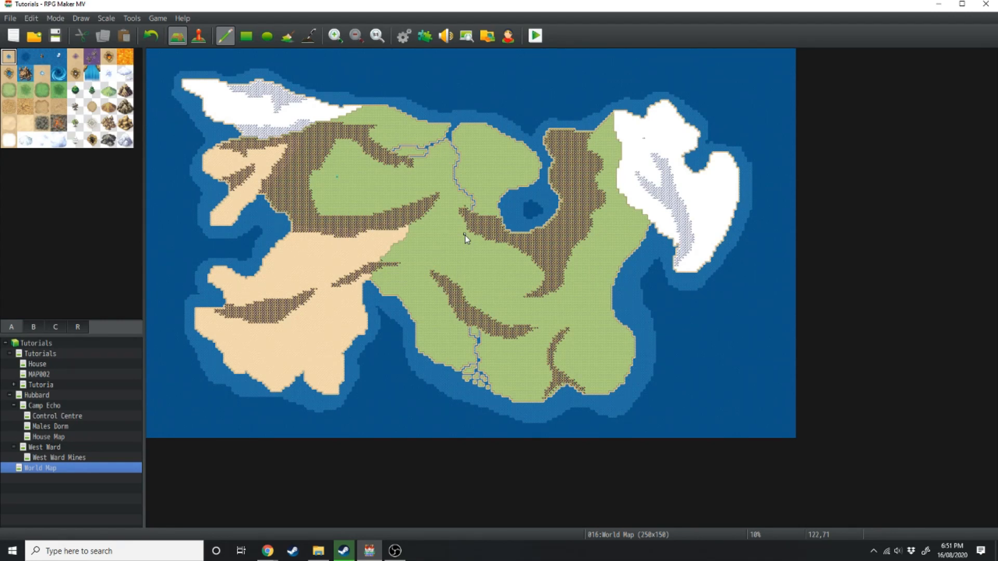
Paint a lake in the mountain-ringed northwestern valley and connect it with winding rivers to the north, northwest and south.
ctrl+scroll(465, 236, up, 4)
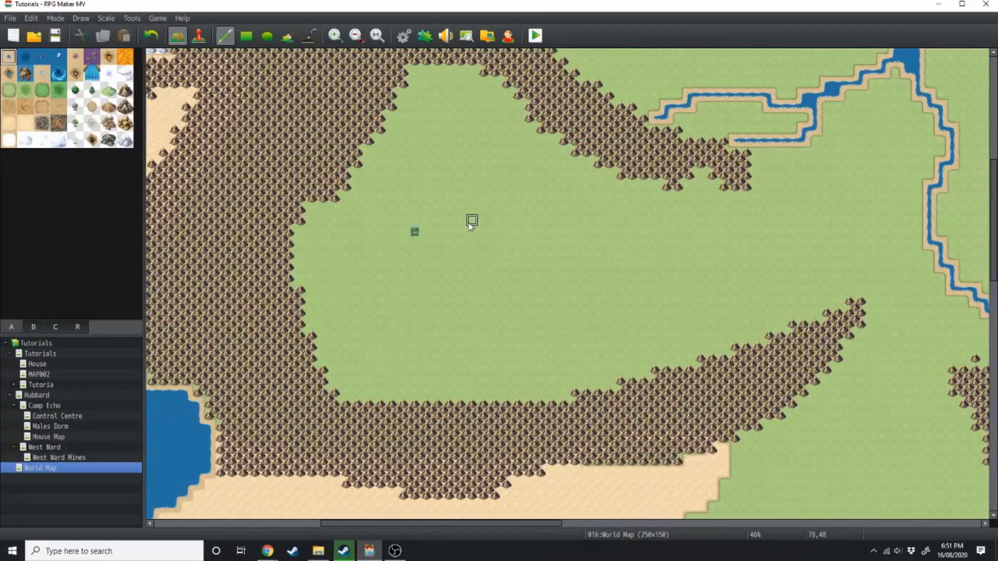
mouse_move(447, 210)
mouse_down()
mouse_move(428, 272)
mouse_move(459, 229)
mouse_move(450, 235)
mouse_move(483, 268)
mouse_up()
drag(541, 390, 494, 288)
scroll(485, 274, up, 3)
drag(450, 146, 460, 269)
mouse_move(369, 227)
mouse_down()
mouse_move(428, 238)
mouse_move(448, 211)
mouse_up()
Draw a winding river from the valley's southwestern mountains to the lake and another from the southern range to the northern river.
scroll(449, 210, down, 4)
drag(323, 336, 447, 273)
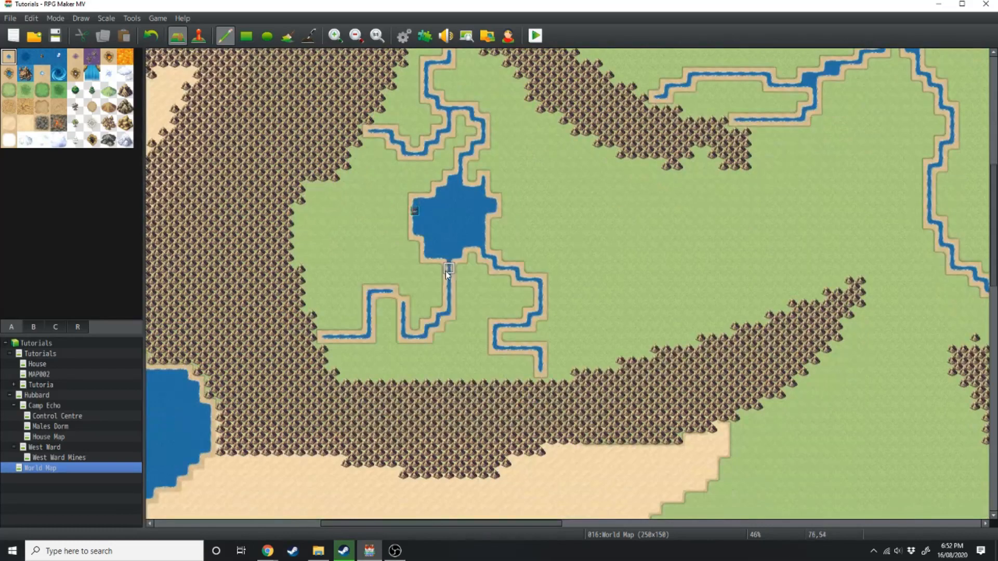
ctrl+scroll(445, 270, down, 2)
ctrl+scroll(369, 160, down, 2)
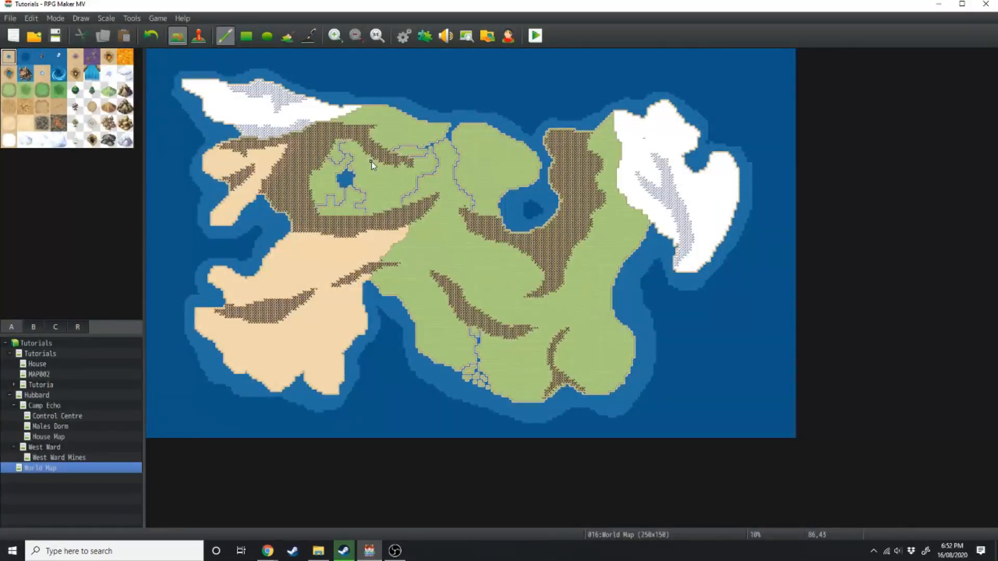
Draw a long winding river from the central mountains south of the round inlet to the east coast.
ctrl+scroll(398, 200, up, 2)
drag(625, 523, 518, 523)
ctrl+scroll(540, 271, up, 1)
mouse_move(759, 278)
mouse_down()
mouse_move(768, 373)
mouse_move(972, 391)
mouse_up()
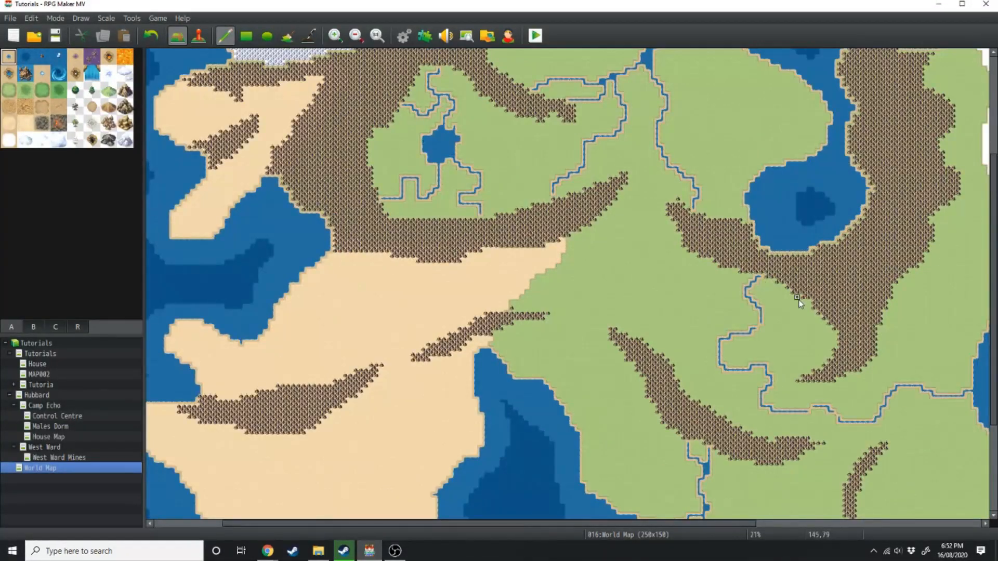
Widen the river flowing from south of the round inlet to the east coast and add tributaries from the surrounding mountains.
scroll(671, 338, down, 2)
ctrl+scroll(598, 291, up, 1)
ctrl+scroll(596, 290, up, 1)
mouse_move(596, 289)
mouse_down()
mouse_move(826, 211)
mouse_move(935, 226)
mouse_up()
ctrl+scroll(578, 171, down, 1)
mouse_move(524, 214)
mouse_down()
mouse_move(666, 269)
mouse_move(552, 220)
mouse_up()
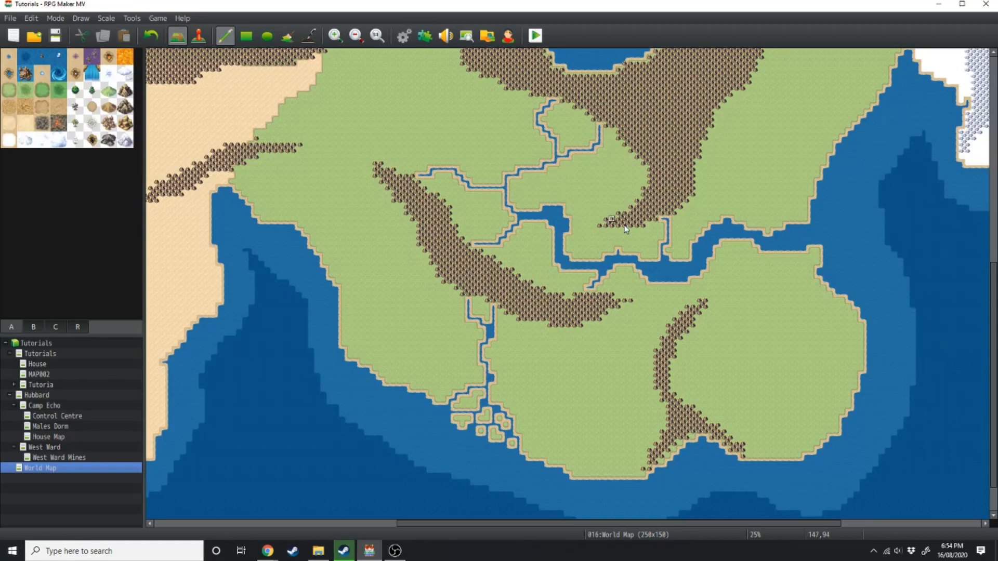
ctrl+scroll(704, 251, up, 2)
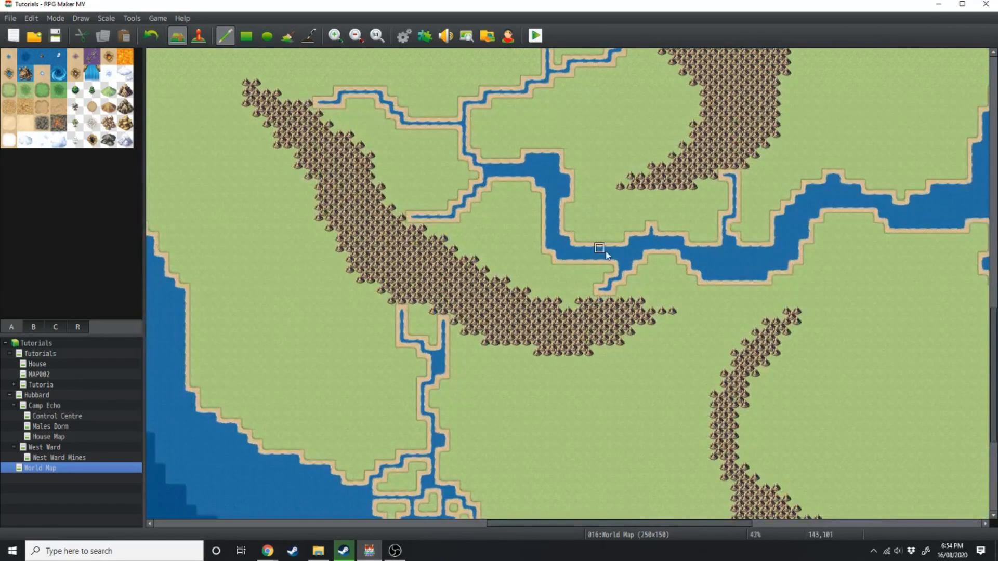
Draw winding rivers from the small southeastern range, and one with tributaries from the south-central range to the south coast.
ctrl+scroll(824, 216, down, 2)
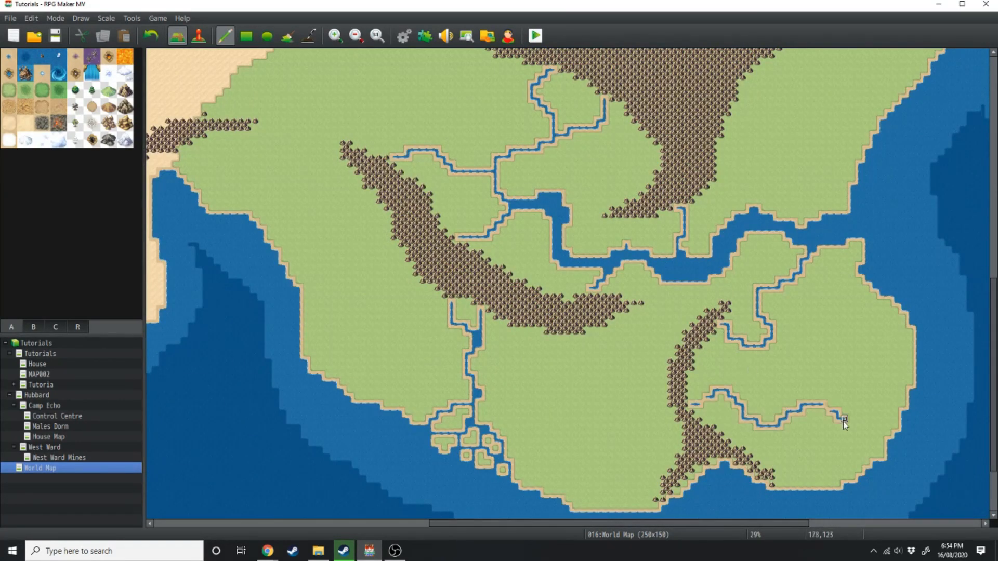
ctrl+scroll(829, 406, down, 3)
ctrl+scroll(628, 262, up, 5)
drag(637, 273, 624, 481)
drag(693, 426, 751, 314)
drag(691, 435, 637, 485)
ctrl+scroll(629, 374, down, 1)
click(622, 360)
Draw a winding river from the south-central range's western side to the southwest coast, with a tributary from the range's southern edge.
mouse_move(413, 209)
mouse_down()
mouse_move(390, 264)
mouse_move(322, 326)
mouse_up()
mouse_move(462, 292)
mouse_down()
mouse_move(447, 314)
mouse_move(364, 313)
mouse_up()
click(446, 313)
click(438, 347)
click(388, 238)
Draw a river along the desert's eastern edge from the mountains to the southwestern bay, with eastern tributaries and a widened mouth.
ctrl+scroll(583, 289, down, 3)
ctrl+scroll(421, 211, up, 1)
mouse_move(402, 237)
mouse_down()
mouse_move(429, 300)
mouse_move(407, 360)
mouse_up()
drag(396, 367, 373, 376)
drag(504, 240, 430, 301)
drag(408, 362, 435, 358)
click(435, 295)
drag(380, 376, 404, 371)
click(420, 367)
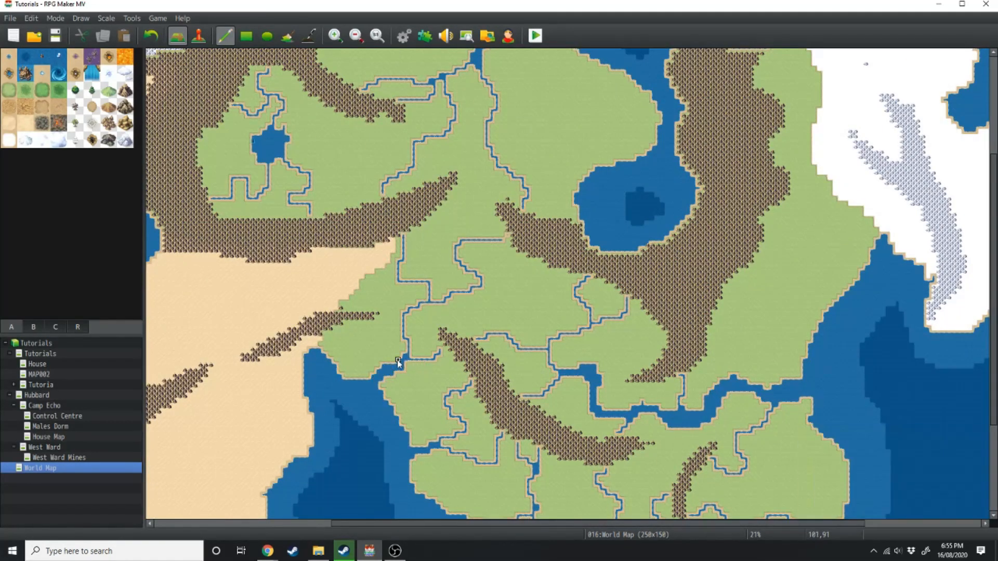
Draw winding rivers from the large eastern mountain range across the grassland to the southeast-facing coast.
ctrl+scroll(530, 234, down, 1)
ctrl+scroll(530, 234, up, 3)
ctrl+scroll(676, 271, down, 4)
ctrl+scroll(804, 286, up, 4)
drag(758, 291, 852, 373)
click(813, 199)
Draw rivers through the northeastern snow region, linking the brown and snowy mountains to the north coast and the eastern inlet.
ctrl+scroll(850, 156, down, 4)
mouse_move(816, 202)
mouse_down()
mouse_move(865, 321)
mouse_move(936, 102)
mouse_move(932, 66)
mouse_up()
ctrl+scroll(850, 96, up, 4)
drag(964, 235, 918, 146)
ctrl+scroll(780, 291, up, 3)
drag(621, 523, 977, 522)
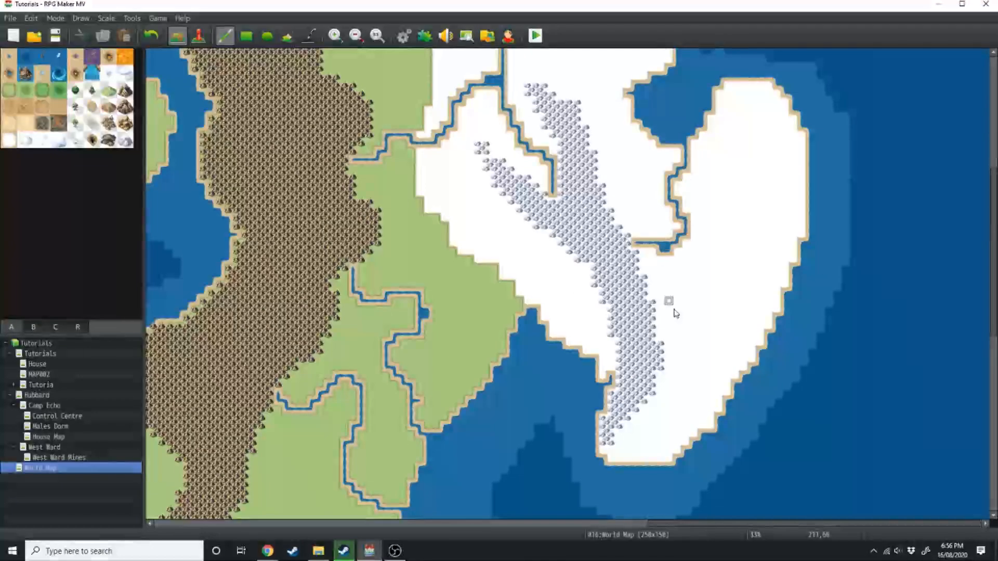
Draw a river from the mountains on the desert's northern edge southwest to the western inlet.
ctrl+scroll(260, 270, down, 4)
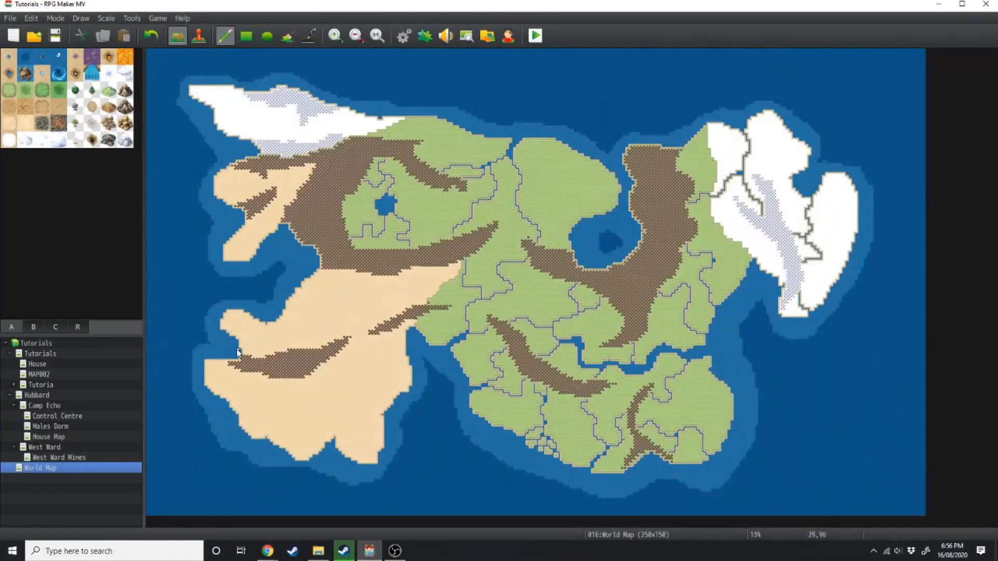
ctrl+scroll(241, 346, up, 7)
drag(504, 522, 357, 513)
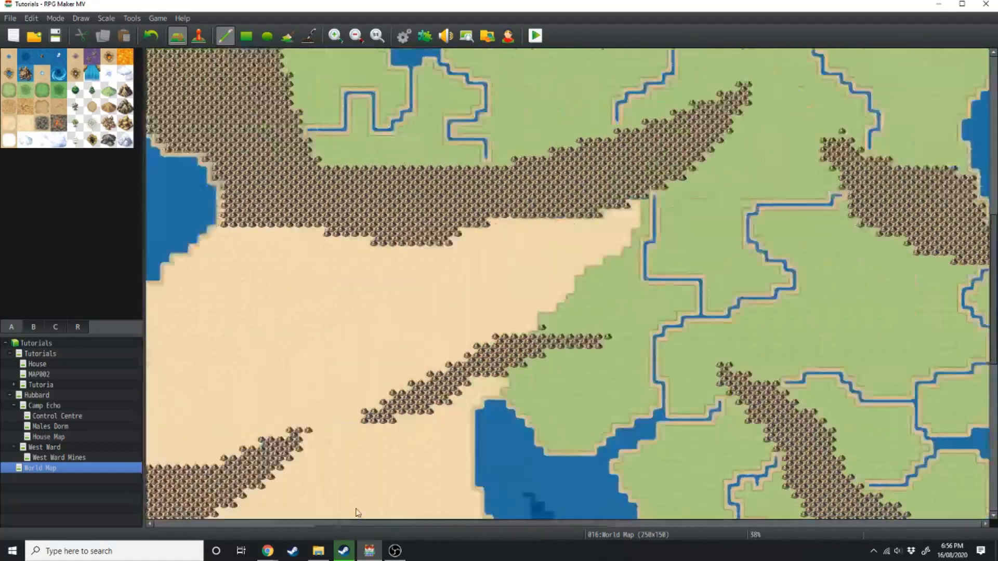
scroll(357, 395, down, 3)
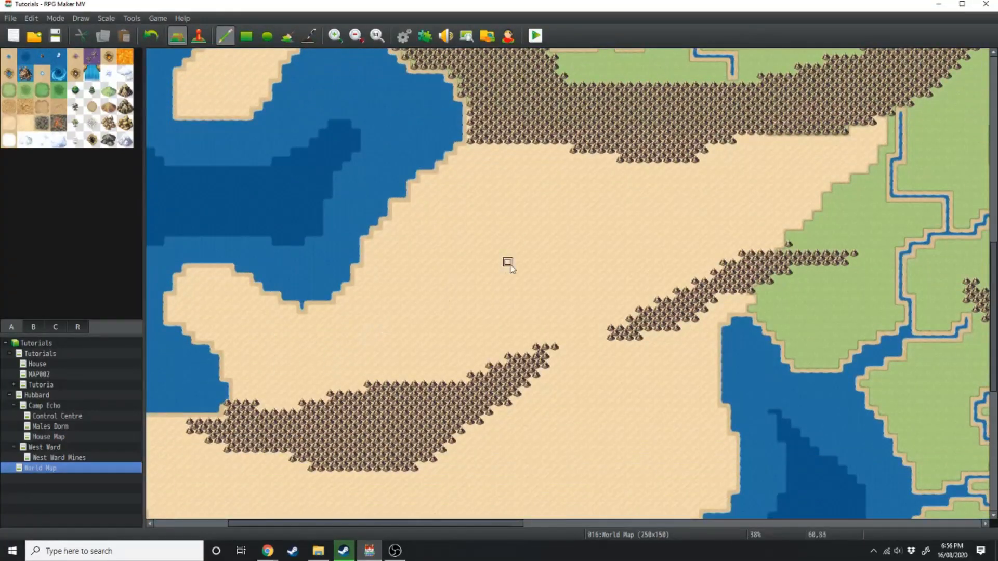
drag(611, 159, 364, 253)
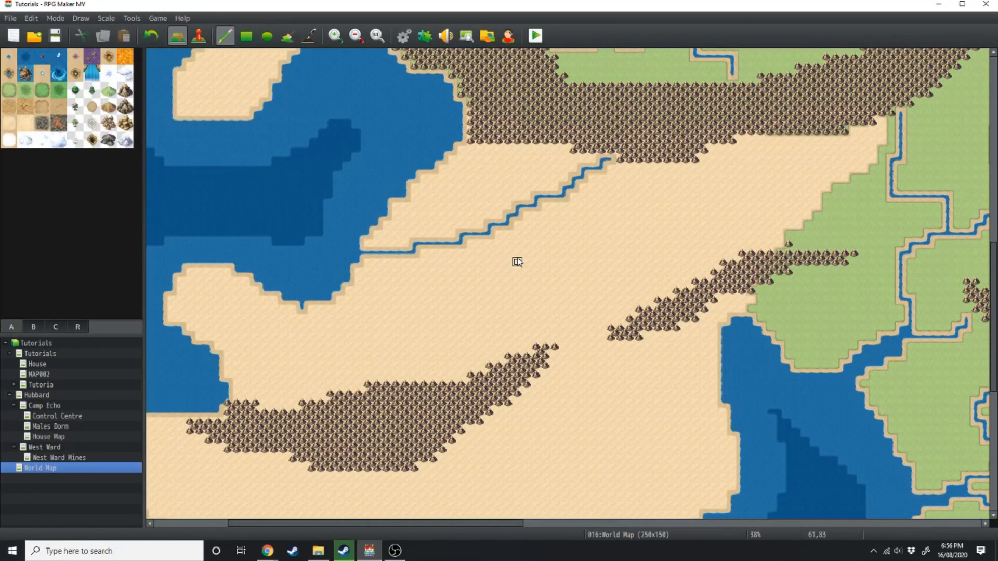
Draw two rivers from the southern desert's mountain range, one to the south coast and one to the southwest coast.
ctrl+scroll(517, 261, down, 3)
mouse_move(487, 295)
mouse_down()
mouse_move(477, 334)
mouse_move(531, 384)
mouse_move(544, 418)
mouse_move(532, 432)
mouse_up()
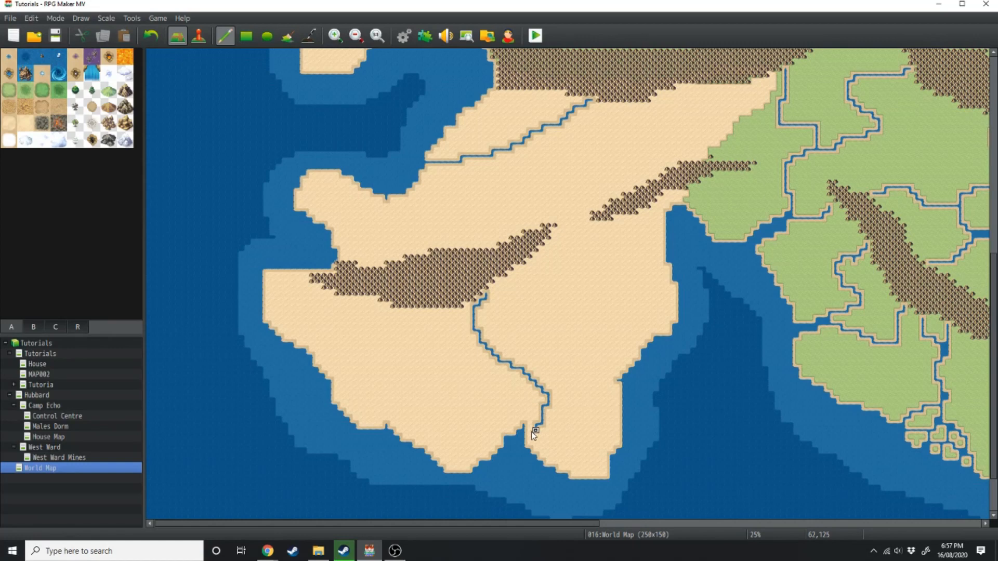
ctrl+scroll(497, 364, down, 1)
drag(218, 313, 247, 381)
Draw a long diagonal river and a short westward river through the small northwestern desert to the sea.
scroll(520, 259, up, 5)
ctrl+scroll(519, 260, up, 3)
drag(573, 524, 359, 524)
scroll(520, 208, up, 4)
mouse_move(588, 116)
mouse_down()
mouse_move(541, 157)
mouse_move(469, 297)
mouse_up()
drag(399, 132, 329, 154)
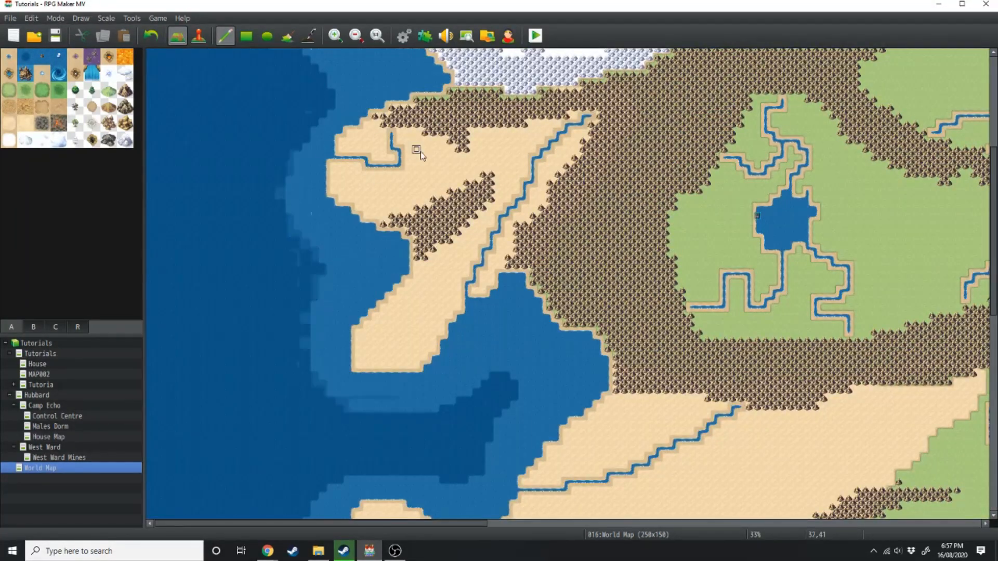
Draw rivers through the northwestern snow region to the west and north coasts, plus a short one in the adjoining northern grassland.
drag(363, 524, 465, 524)
scroll(581, 216, up, 7)
drag(579, 216, 628, 166)
mouse_move(330, 227)
mouse_down()
mouse_move(401, 183)
mouse_move(426, 140)
mouse_up()
drag(416, 524, 315, 524)
drag(467, 218, 325, 157)
drag(484, 145, 399, 157)
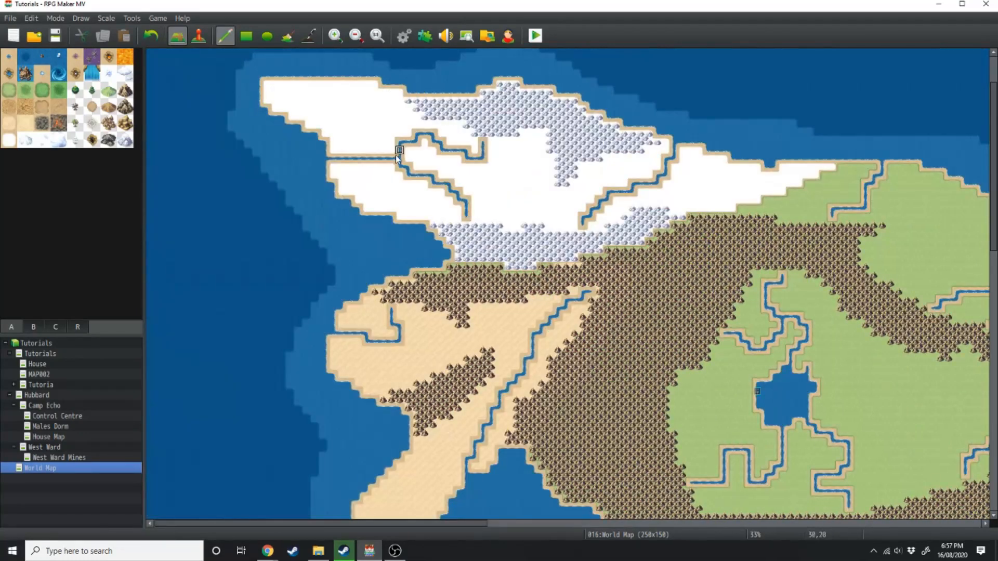
ctrl+scroll(624, 229, down, 2)
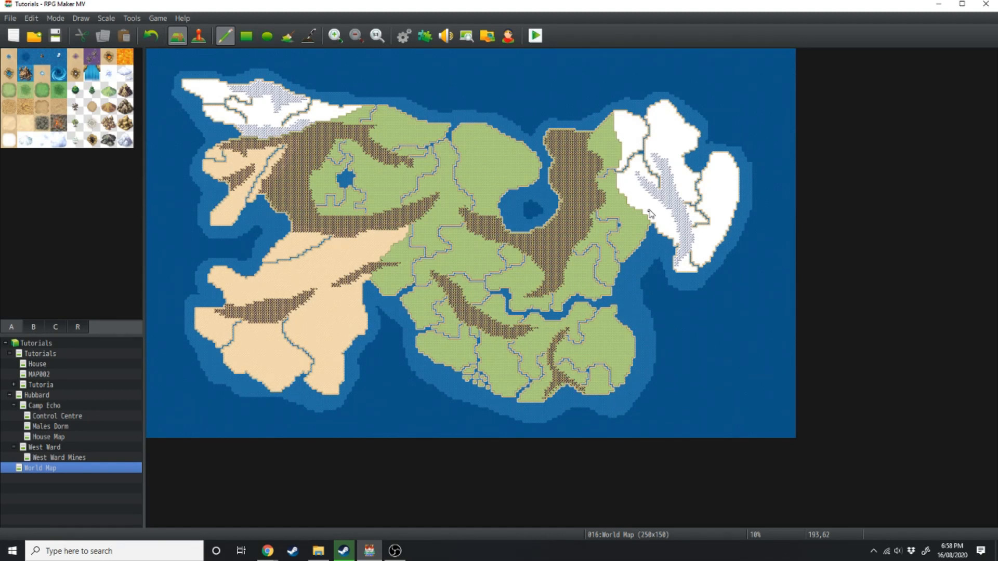
Move the player's start position to tile 71,49 on the grass west of the valley lake, and return to map editing.
ctrl+scroll(649, 214, up, 3)
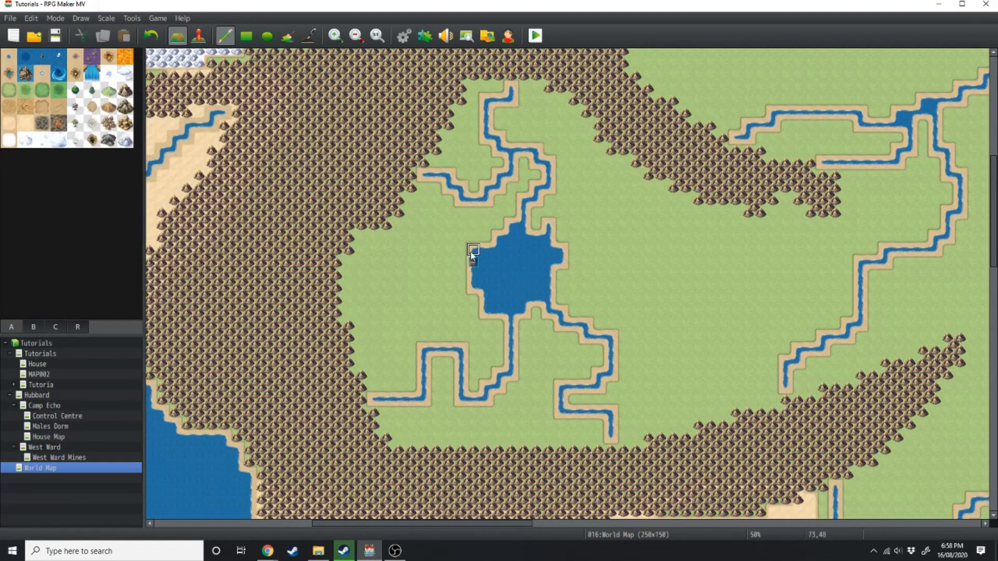
click(199, 35)
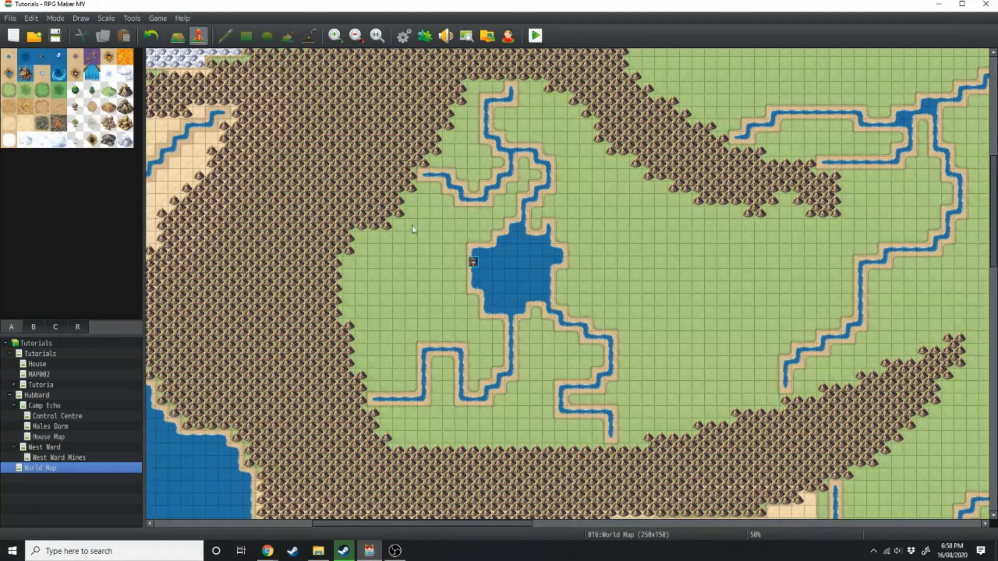
drag(475, 263, 450, 265)
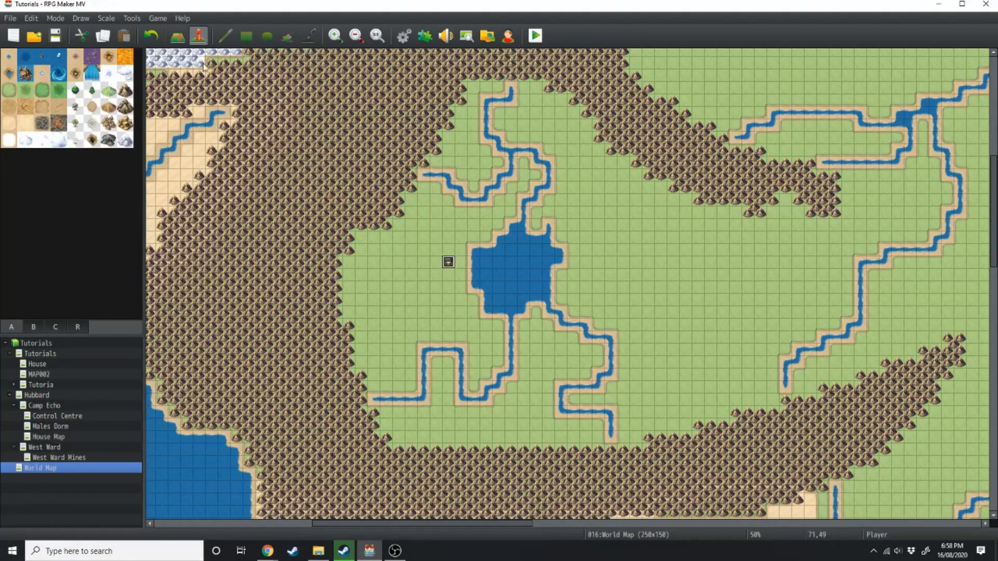
key(F5)
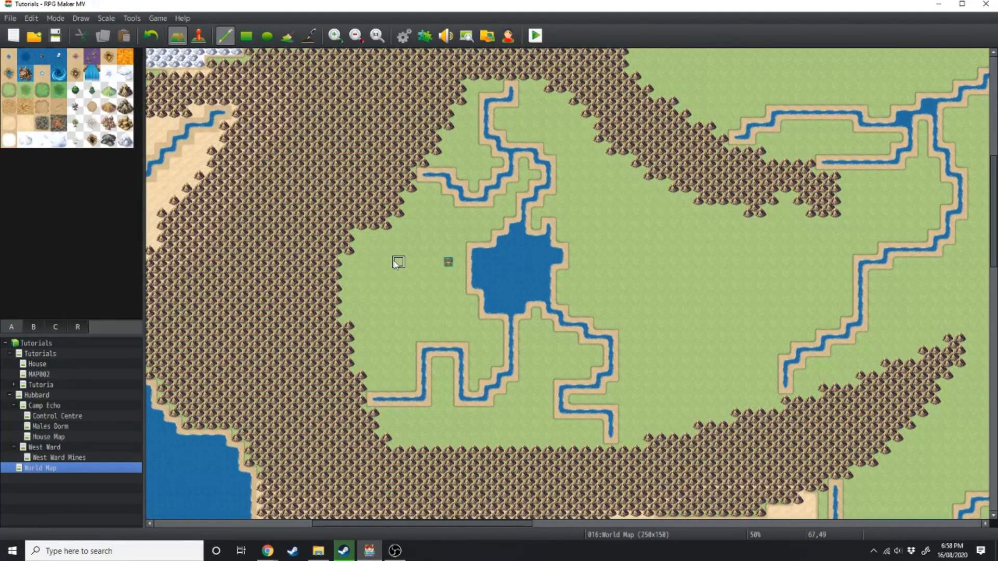
Place the red-roofed castle from tileset B on the northwestern shore of the valley lake.
click(24, 326)
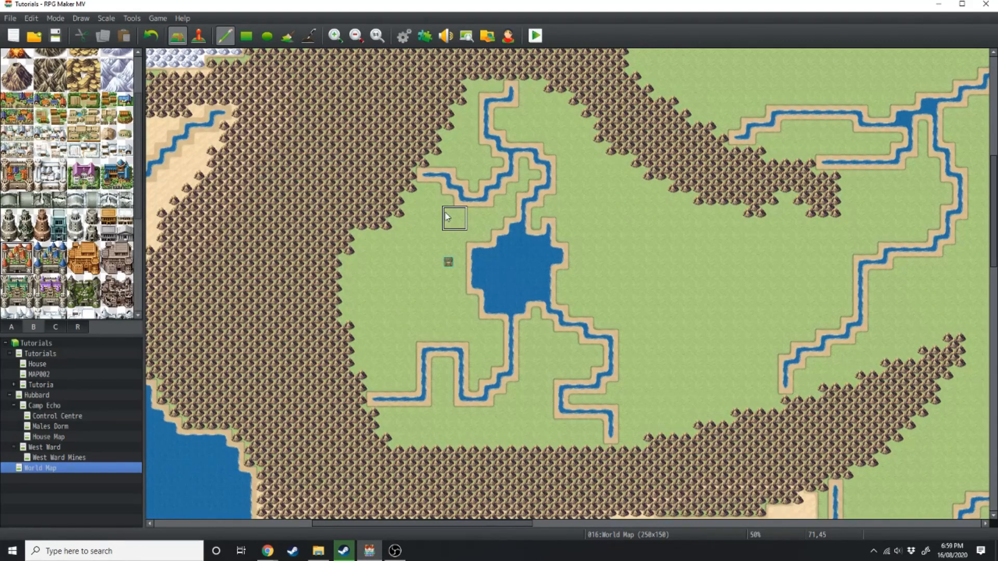
click(479, 223)
ctrl+scroll(230, 99, up, 1)
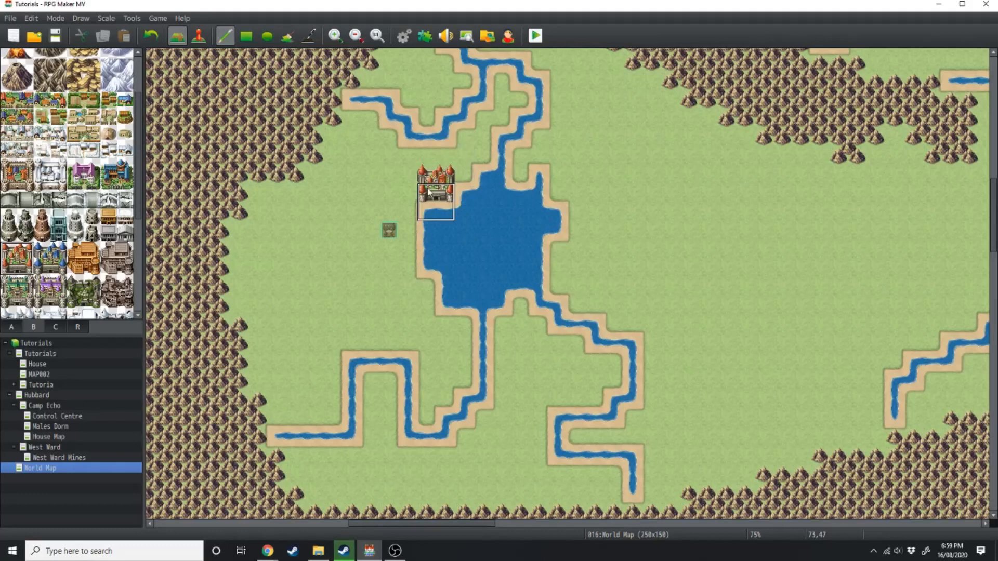
ctrl+scroll(425, 162, up, 1)
scroll(311, 161, up, 1)
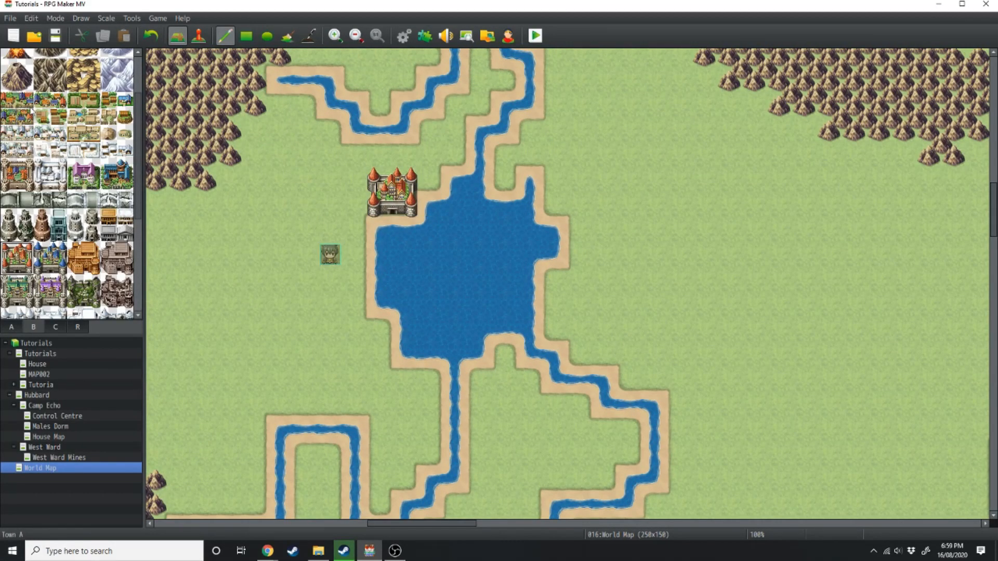
Place a town tile over the castle's upper half and layer the upper Castle A tiles on top of it.
click(10, 117)
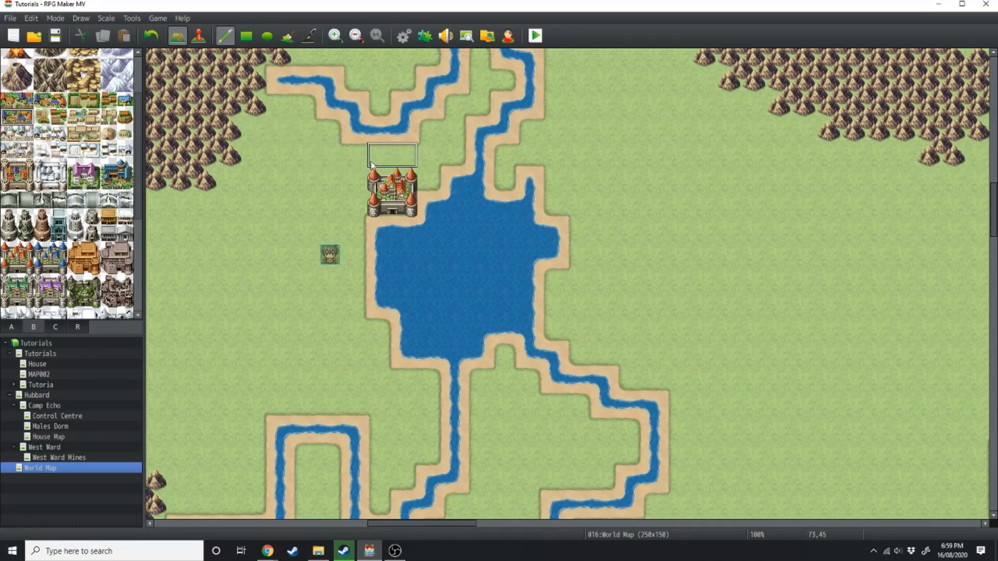
click(376, 179)
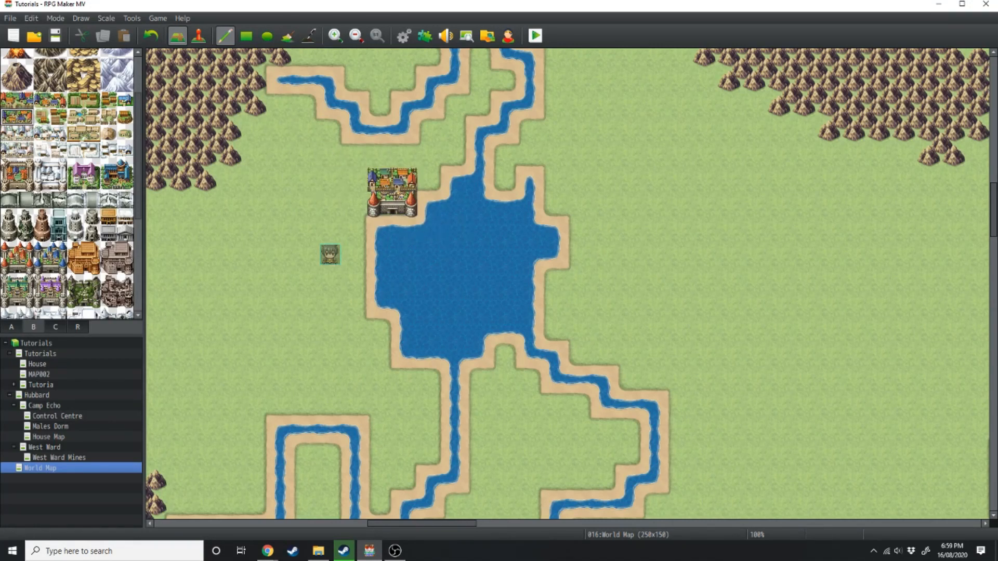
drag(12, 165, 26, 165)
drag(10, 249, 26, 249)
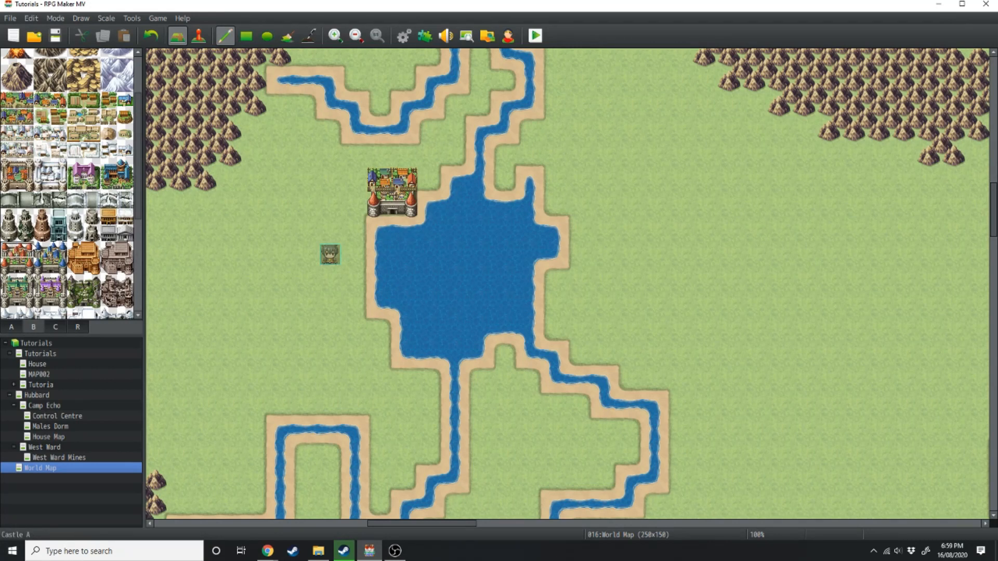
click(378, 179)
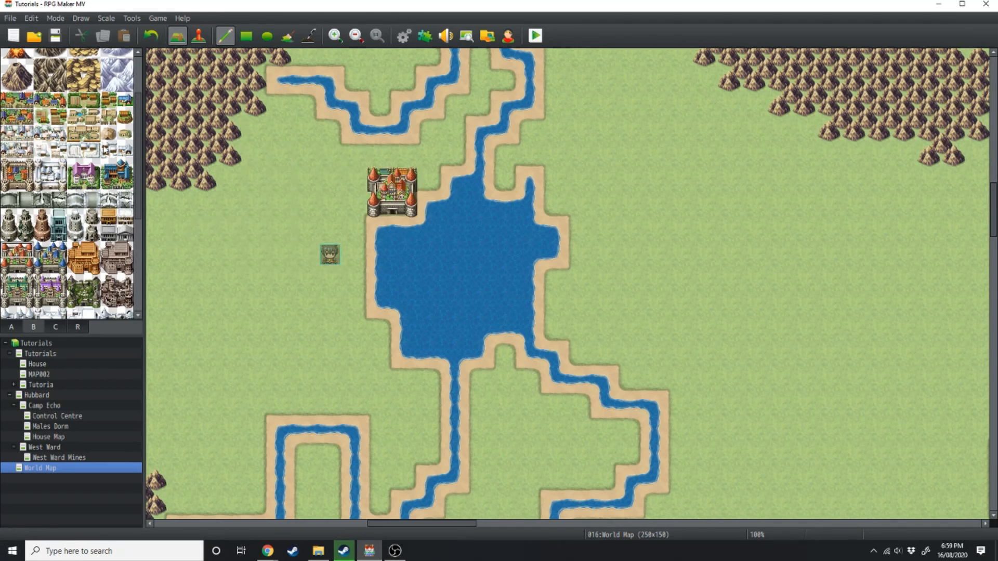
Place two small town house clusters along the castle's west side, using a different house tile for the lower one.
click(42, 100)
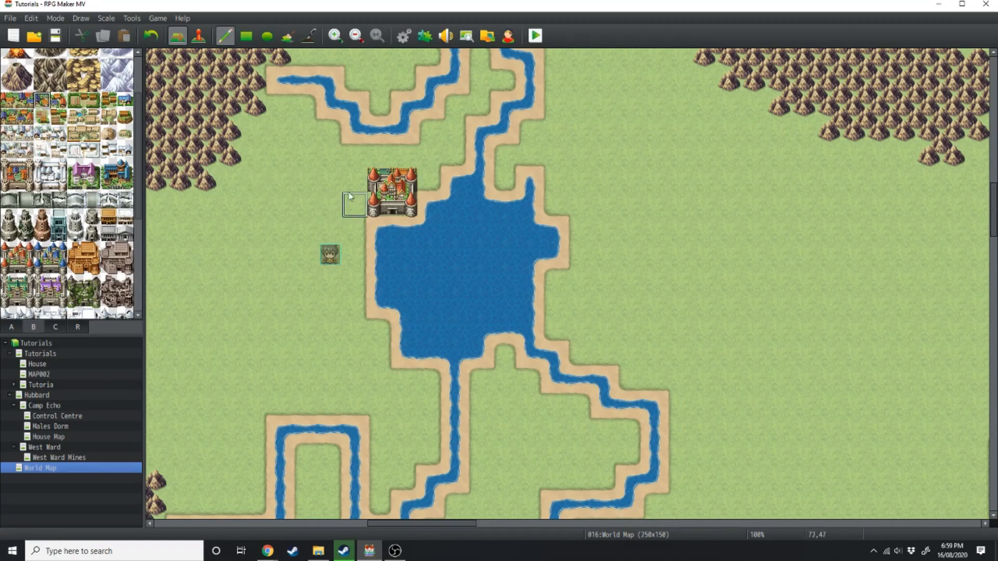
click(356, 179)
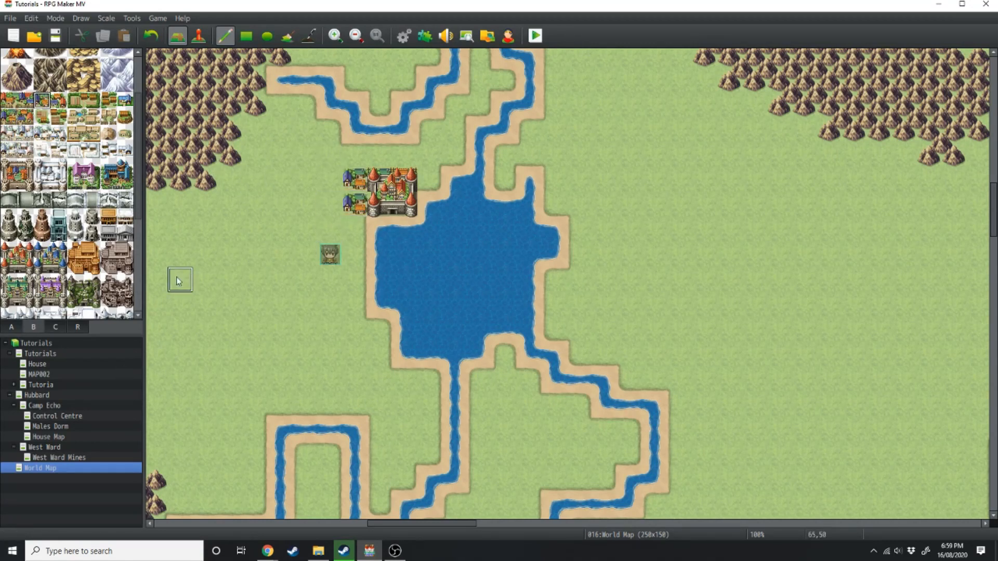
click(52, 101)
click(356, 204)
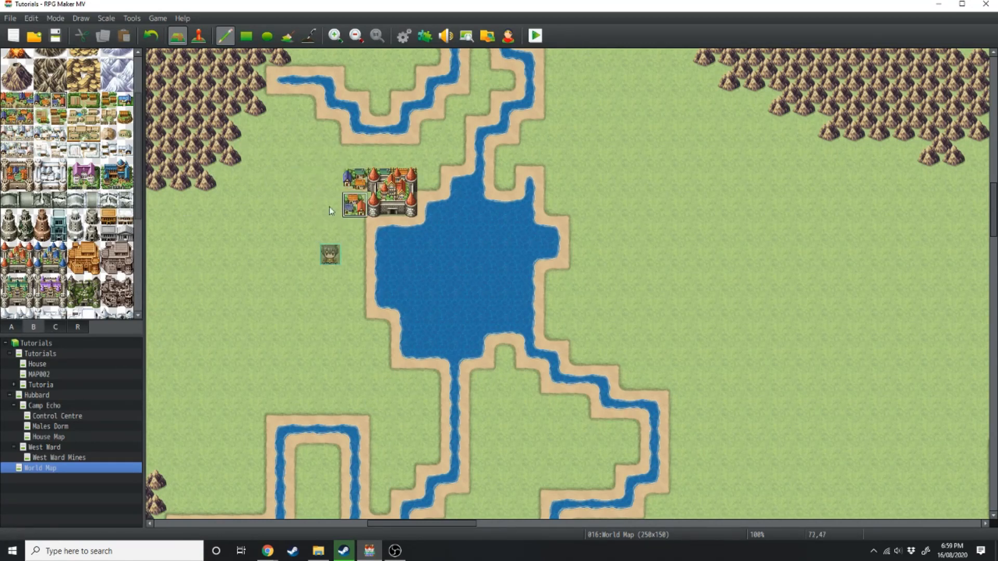
Line the ground north of the castle with two pairs of village tiles and layer hedged village tiles over the western pair.
mouse_move(41, 117)
mouse_down()
mouse_move(75, 117)
mouse_move(59, 117)
mouse_up()
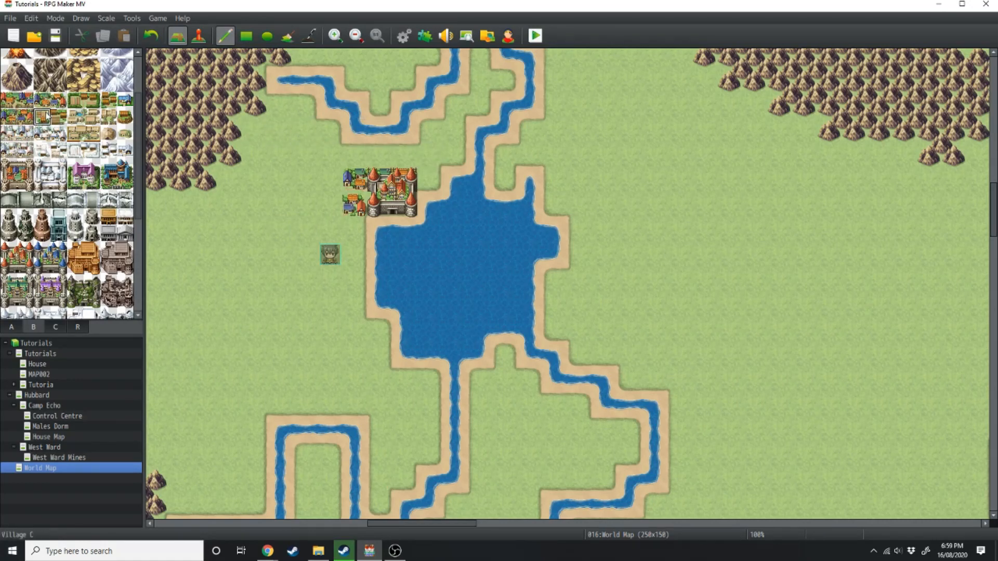
click(376, 162)
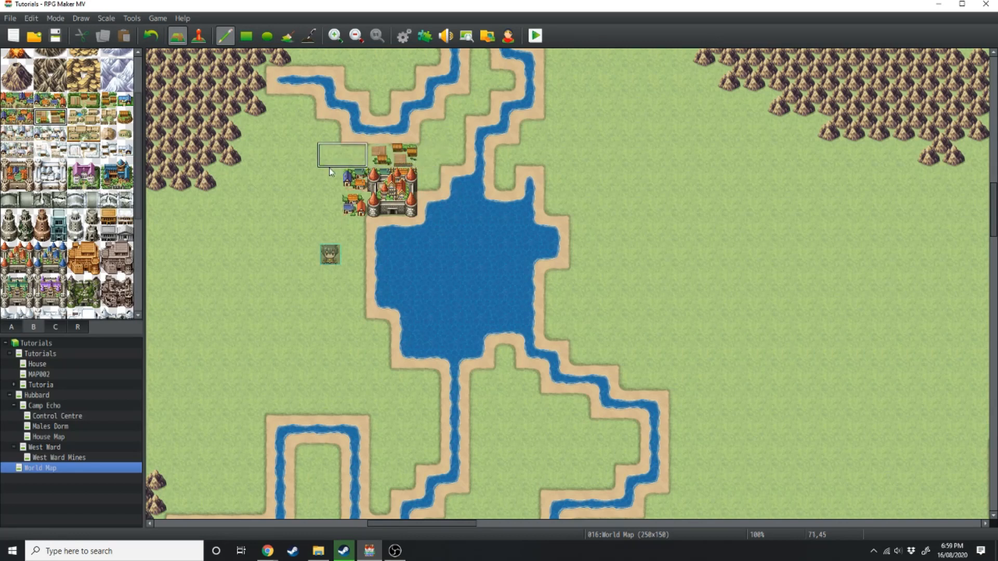
click(327, 156)
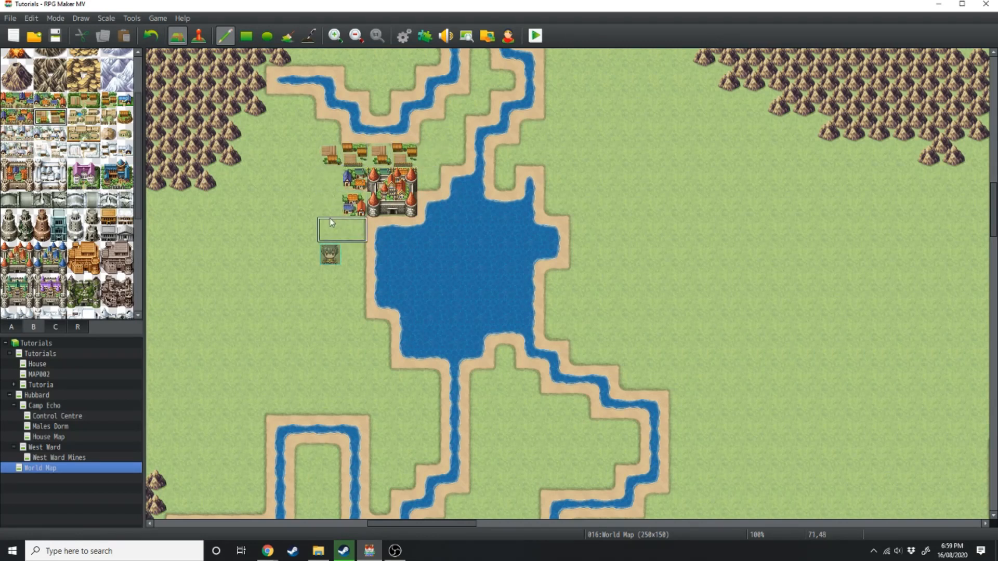
drag(75, 99, 92, 100)
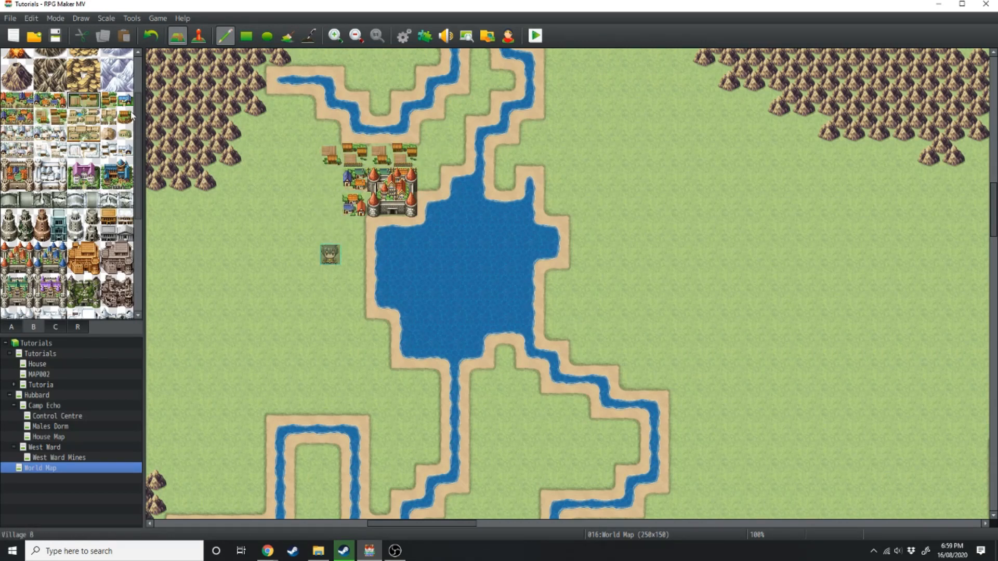
click(340, 161)
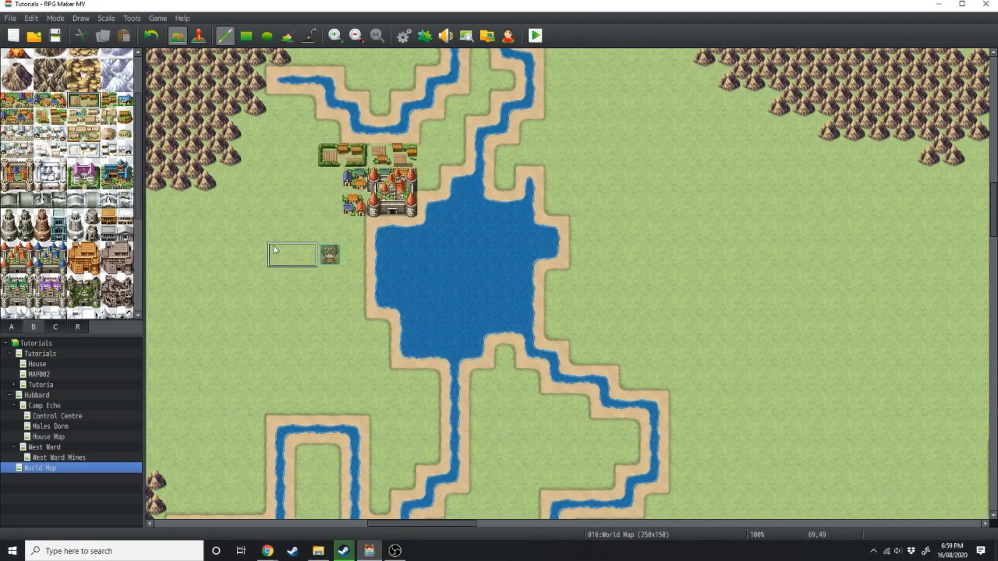
Add small village tiles on the west and east flanks of the castle town.
click(109, 117)
click(319, 166)
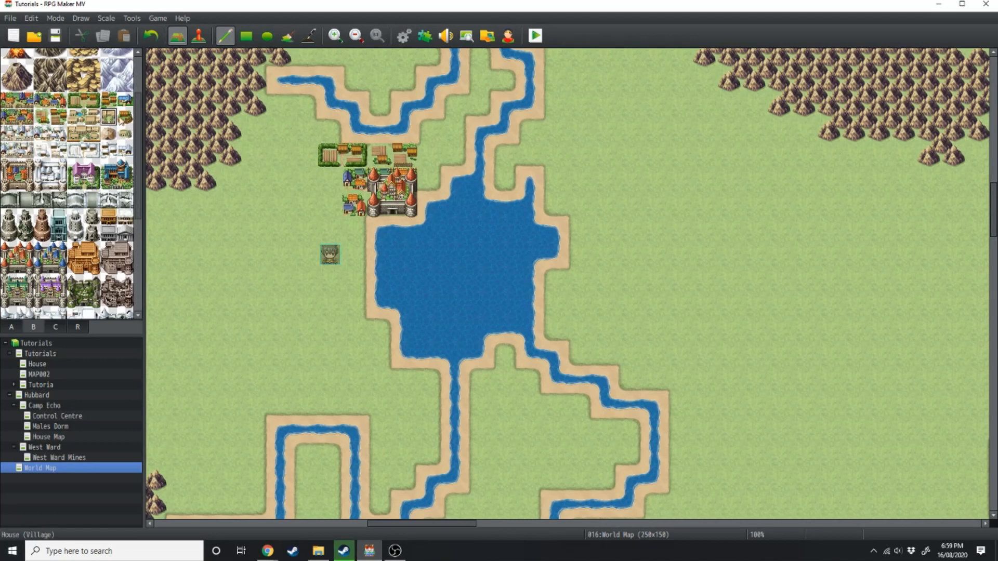
click(328, 177)
click(427, 185)
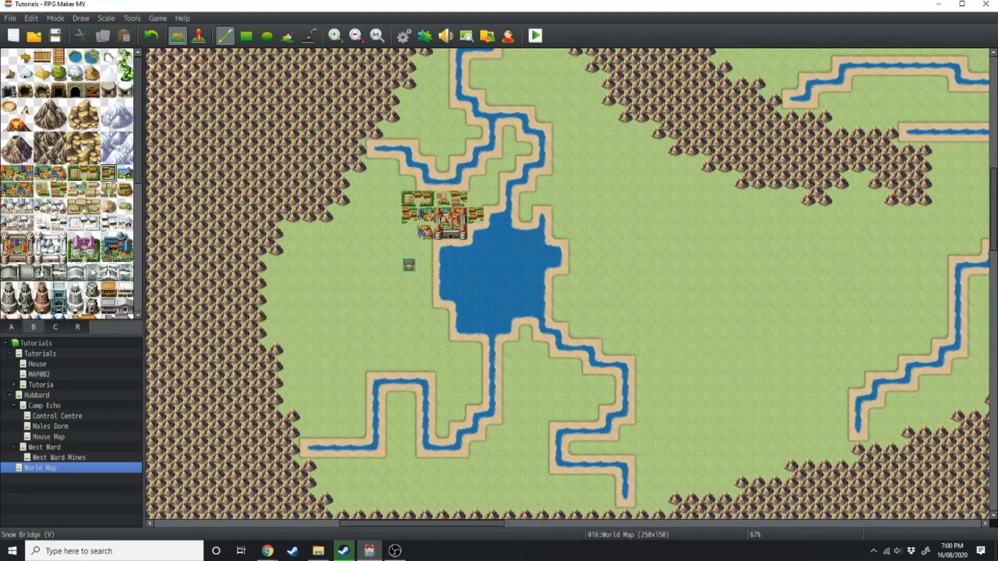
Place a two-tile colourful town on the open grassland east of the lake, between the two river systems.
drag(9, 190, 24, 190)
scroll(491, 403, down, 1)
ctrl+scroll(621, 335, down, 2)
ctrl+scroll(838, 370, up, 1)
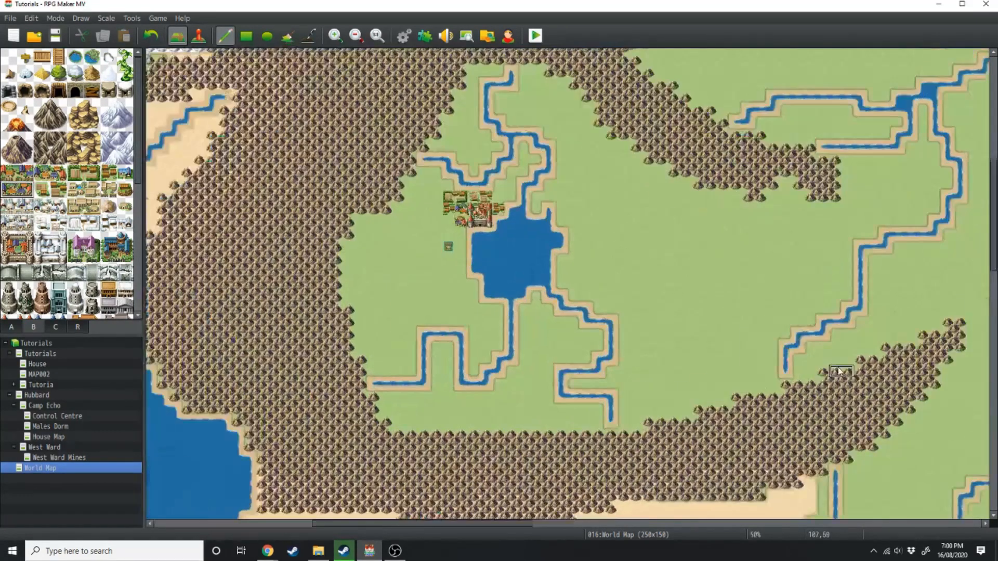
ctrl+scroll(852, 348, up, 2)
click(853, 260)
drag(491, 525, 543, 525)
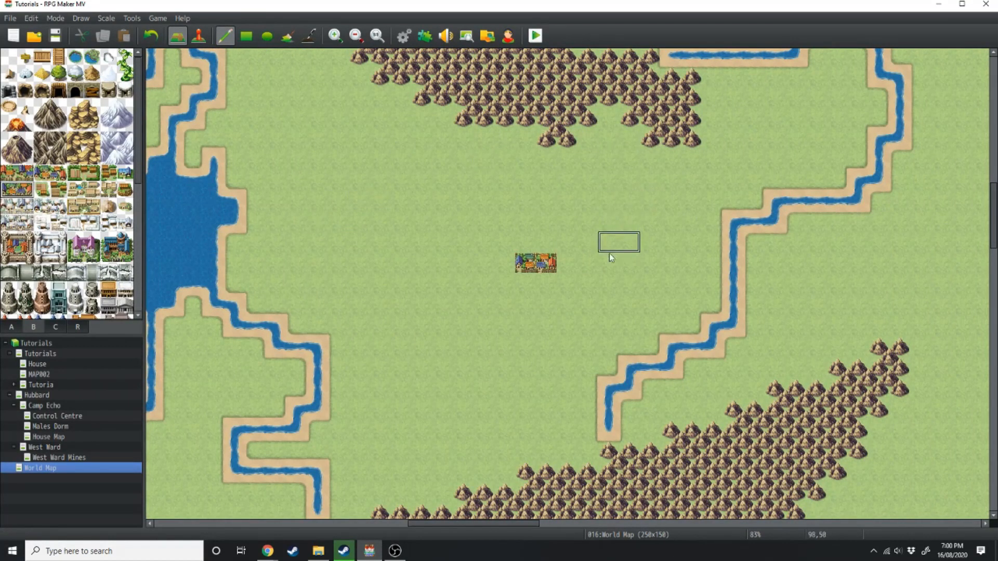
Outline a dark green forest around the eastern town between the mountains and the river, and flood-fill it with trees.
ctrl+scroll(609, 255, down, 2)
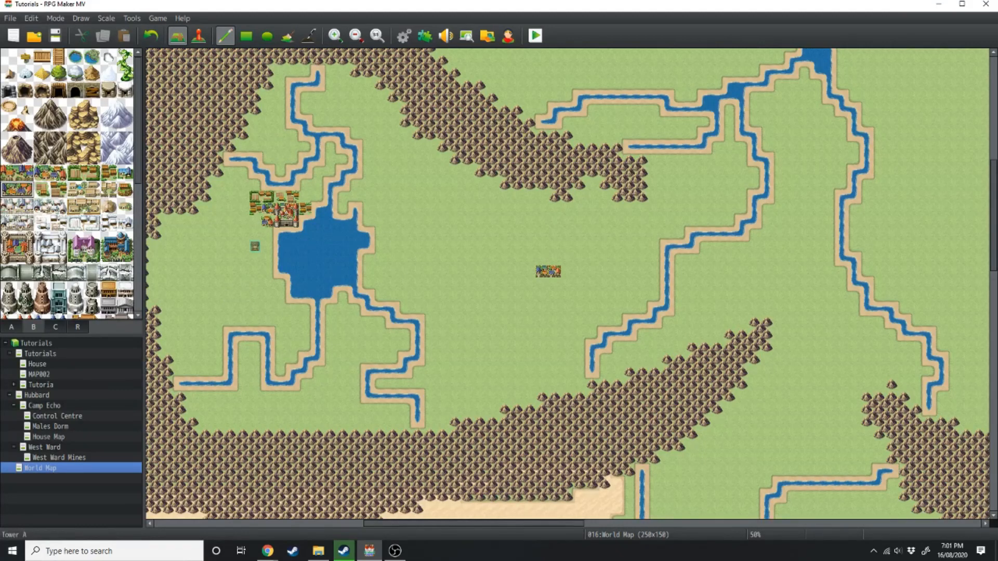
click(11, 327)
click(92, 89)
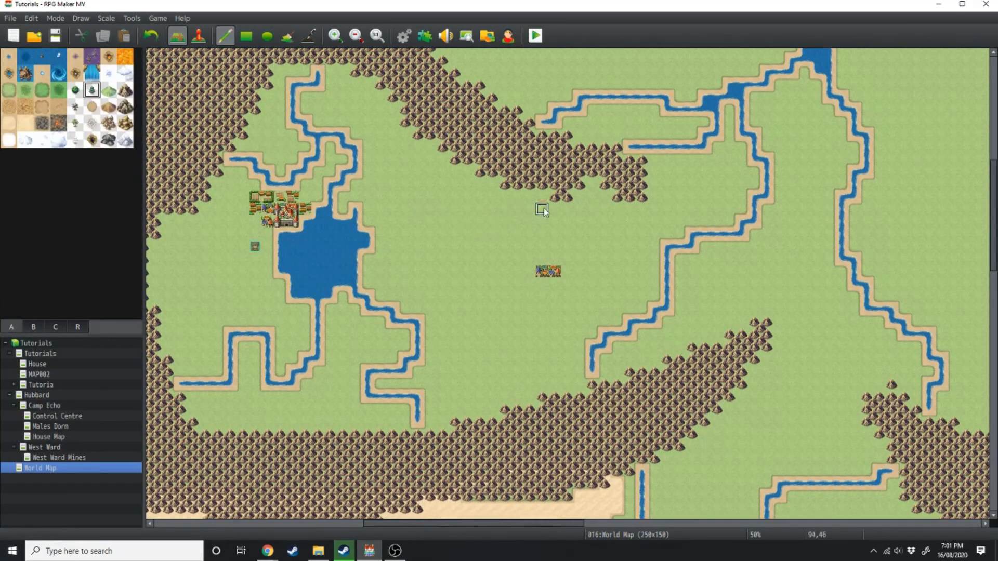
mouse_move(424, 166)
mouse_down()
mouse_move(414, 156)
mouse_move(423, 151)
mouse_move(430, 165)
mouse_up()
mouse_move(475, 205)
mouse_down()
mouse_move(566, 259)
mouse_move(560, 307)
mouse_move(558, 291)
mouse_move(532, 304)
mouse_move(517, 295)
mouse_move(502, 314)
mouse_move(491, 356)
mouse_move(510, 398)
mouse_up()
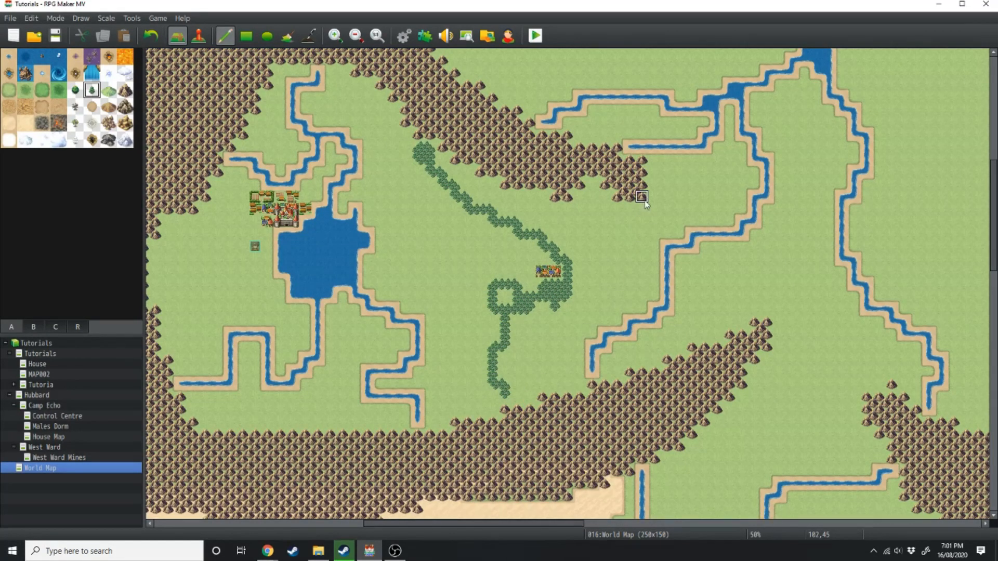
drag(639, 199, 681, 232)
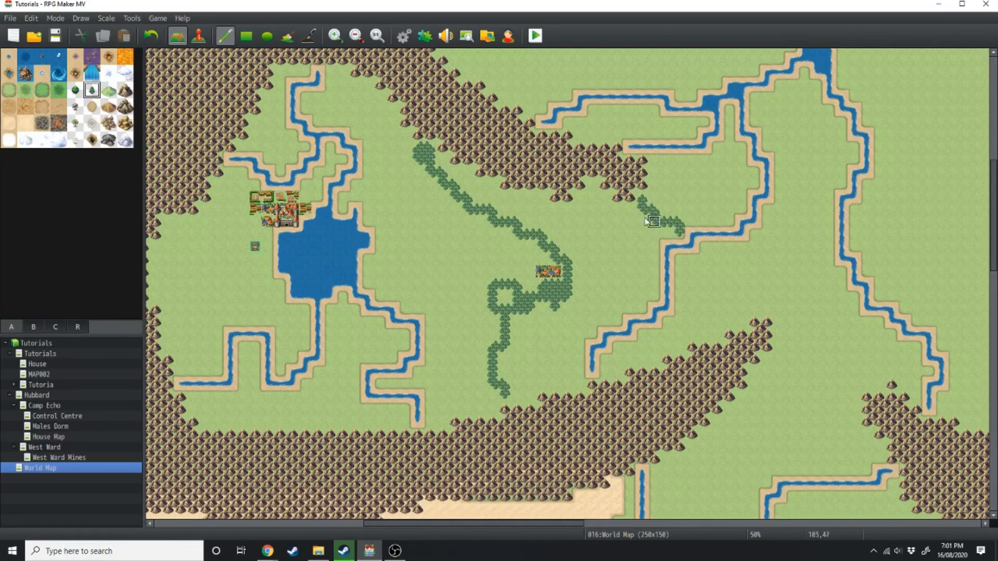
click(287, 35)
click(601, 229)
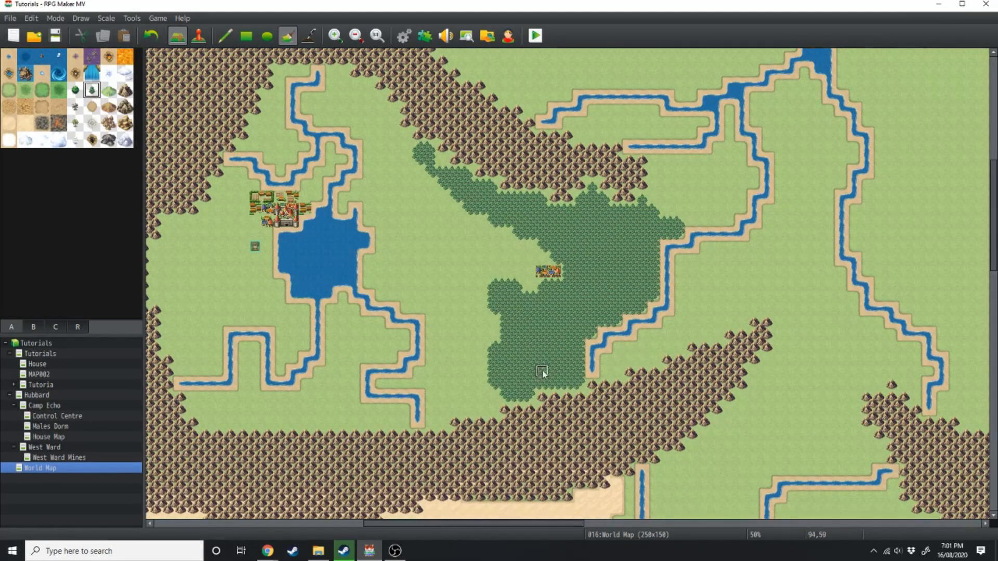
click(229, 36)
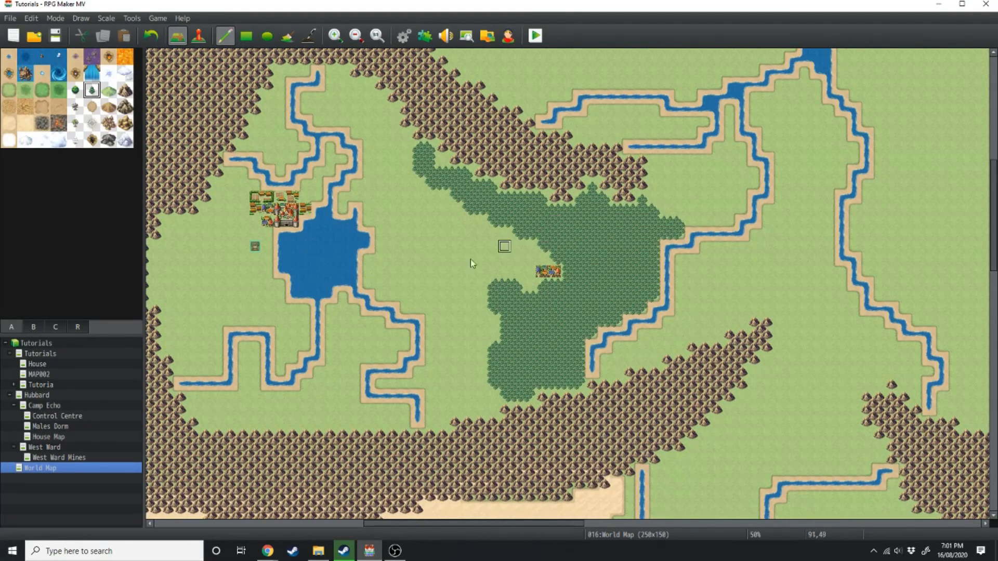
ctrl+scroll(591, 271, up, 1)
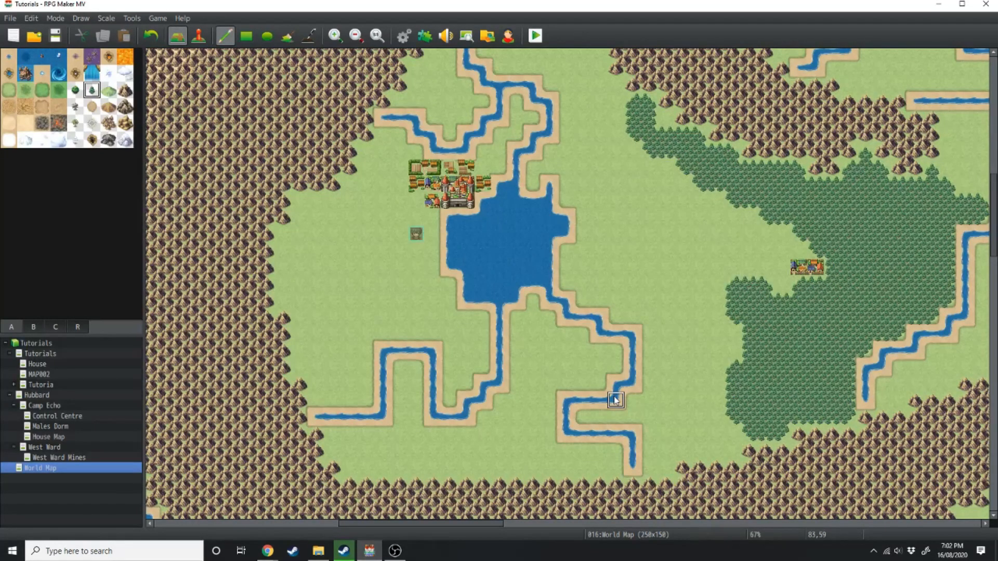
mouse_move(433, 218)
mouse_down()
mouse_move(426, 245)
mouse_move(646, 307)
mouse_move(784, 252)
mouse_move(735, 252)
mouse_up()
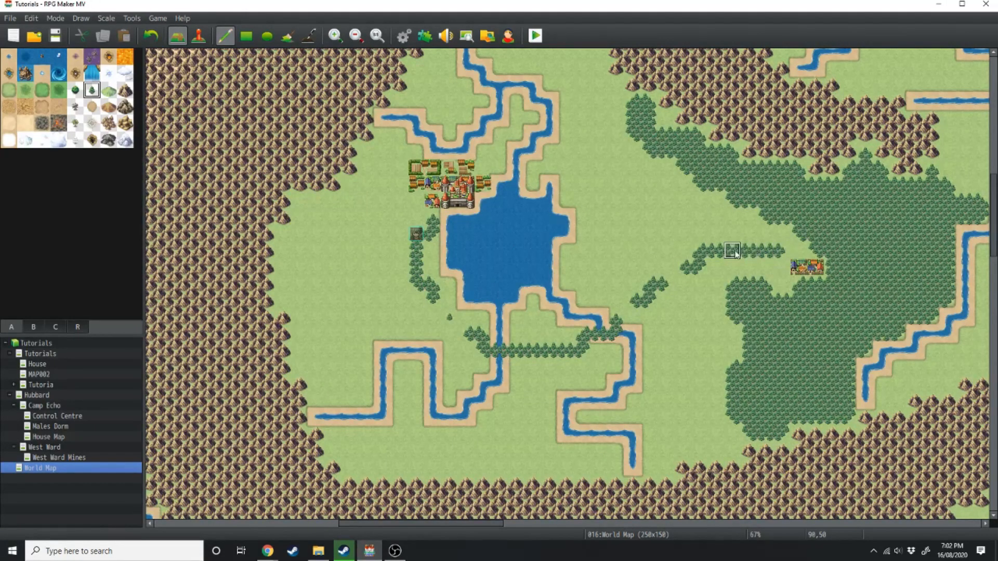
ctrl+scroll(732, 251, down, 3)
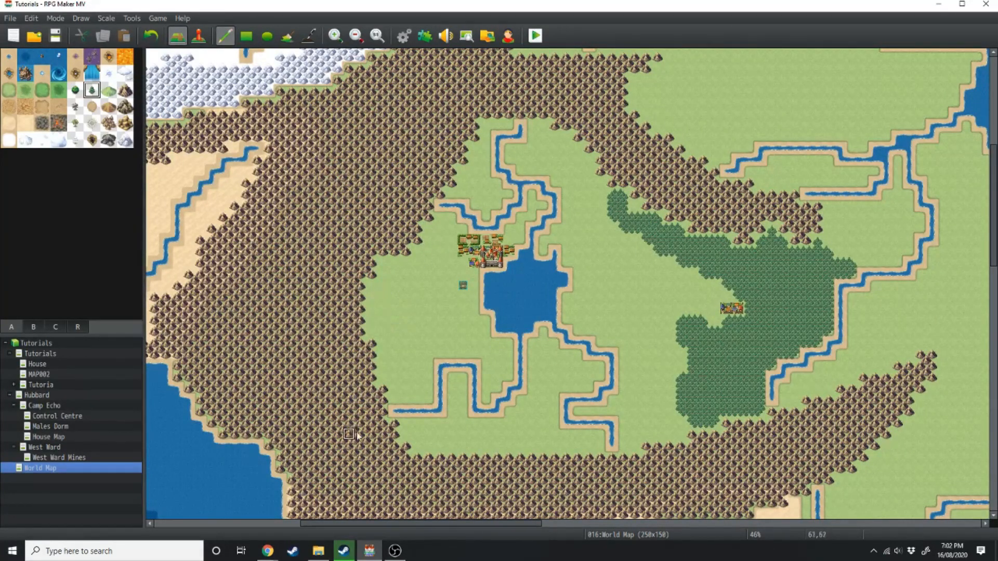
Place a wooden bridge across each of the two rivers flowing south from the castle lake.
ctrl+scroll(549, 406, up, 4)
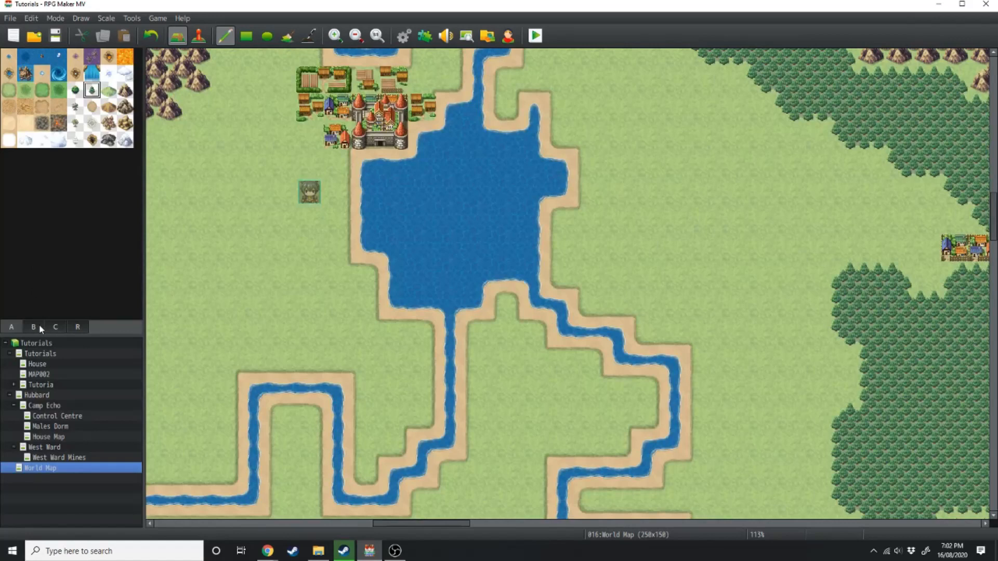
click(39, 326)
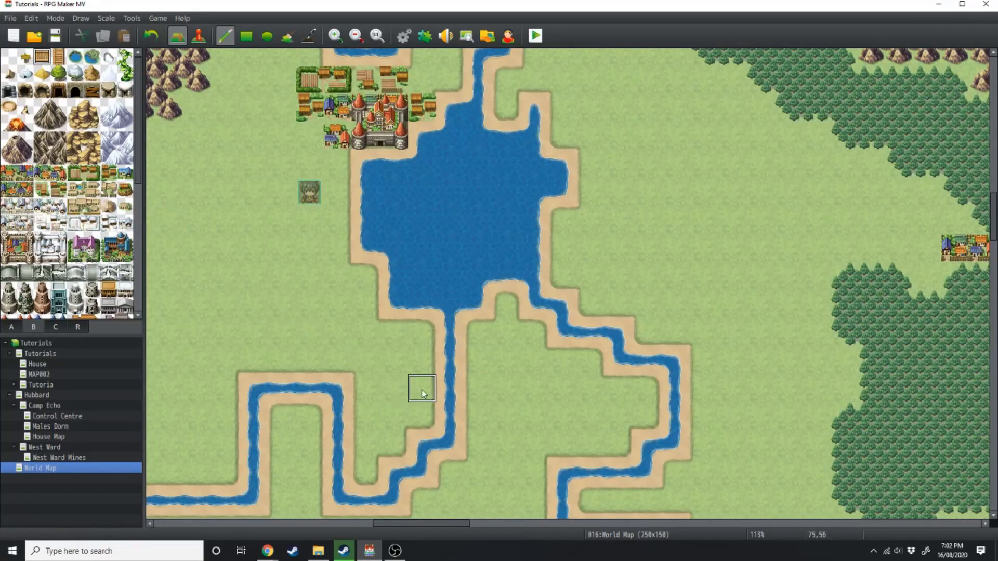
click(450, 388)
click(675, 388)
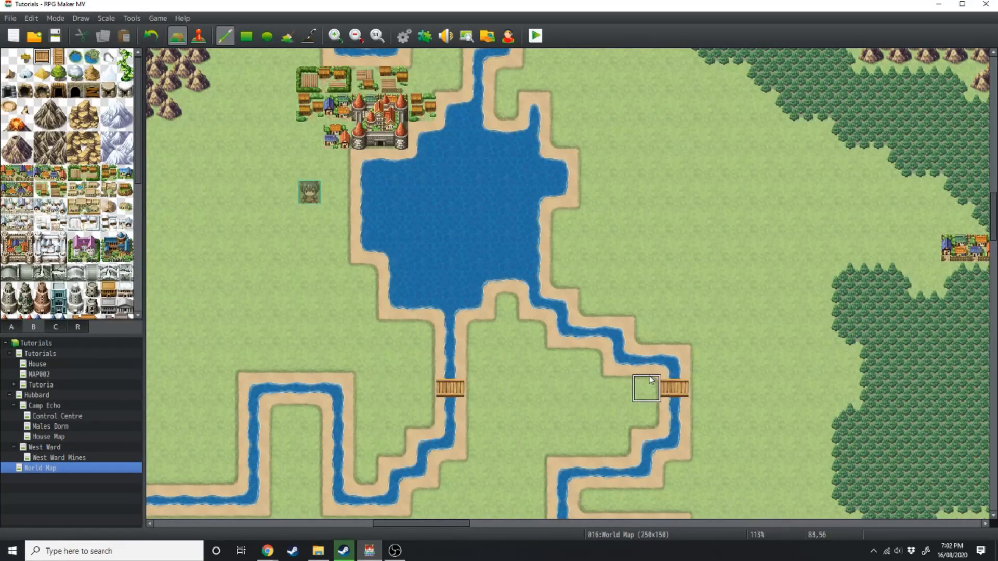
Paint a forest between the southwestern river and the southern mountains, extending up into the river's bend.
ctrl+scroll(899, 221, down, 1)
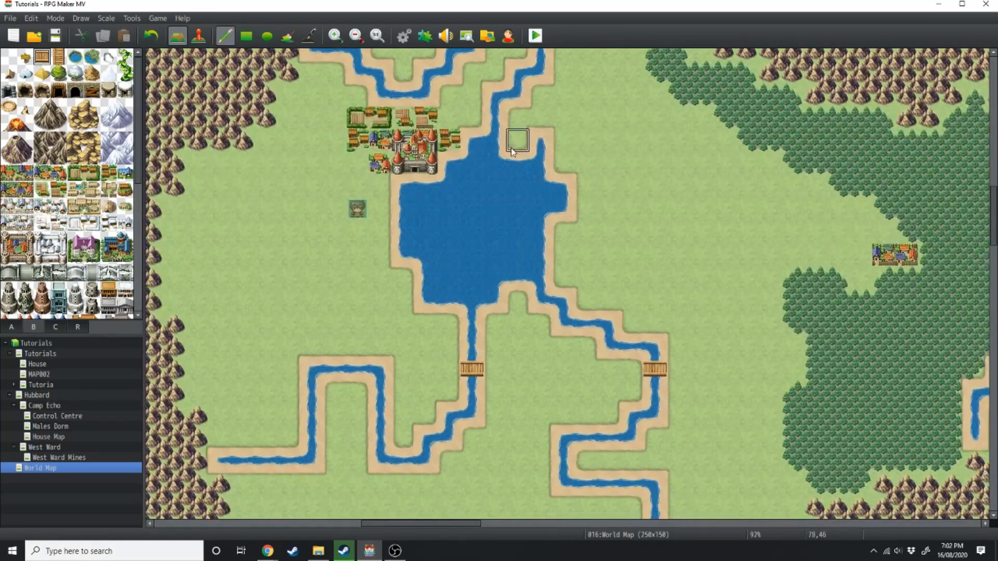
ctrl+scroll(511, 151, down, 3)
ctrl+scroll(350, 278, down, 3)
ctrl+scroll(299, 393, up, 5)
scroll(329, 383, down, 1)
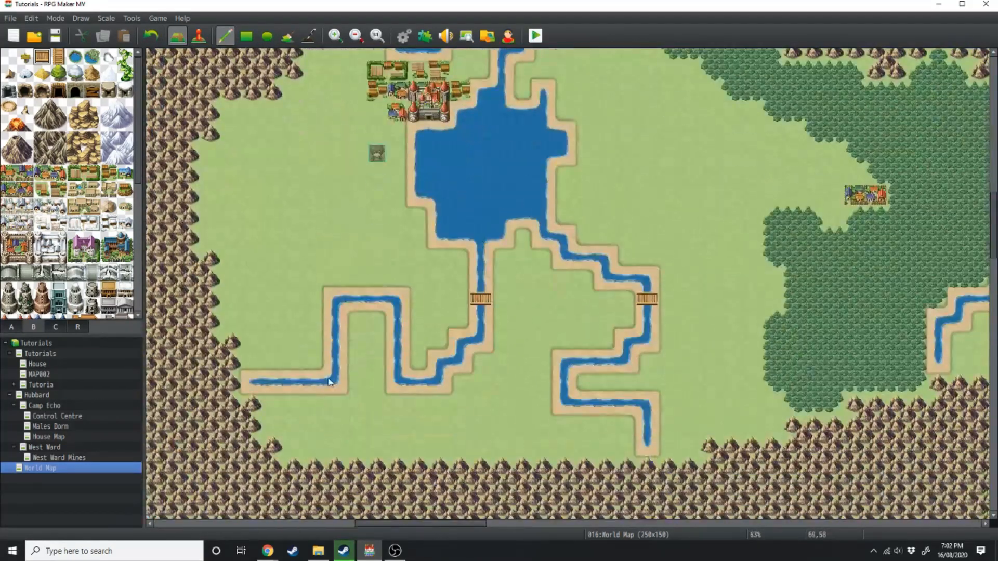
scroll(364, 364, down, 2)
mouse_move(315, 319)
mouse_down()
mouse_move(312, 301)
mouse_move(338, 332)
mouse_move(364, 260)
mouse_move(412, 318)
mouse_move(408, 337)
mouse_move(421, 312)
mouse_move(456, 338)
mouse_up()
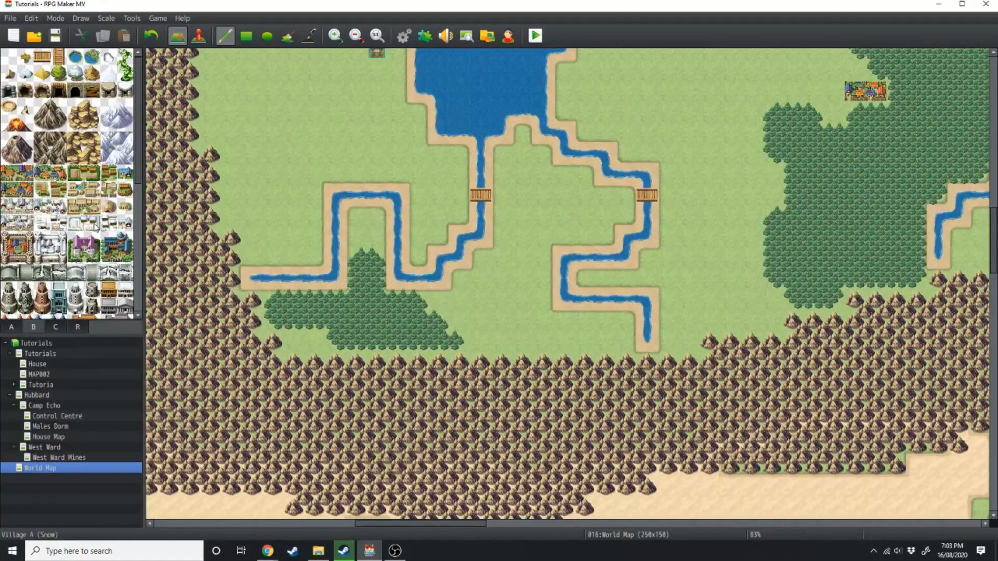
Place a two-tile-high dark stone tower at the western end of the southwestern forest.
click(315, 336)
drag(25, 307, 25, 291)
click(293, 319)
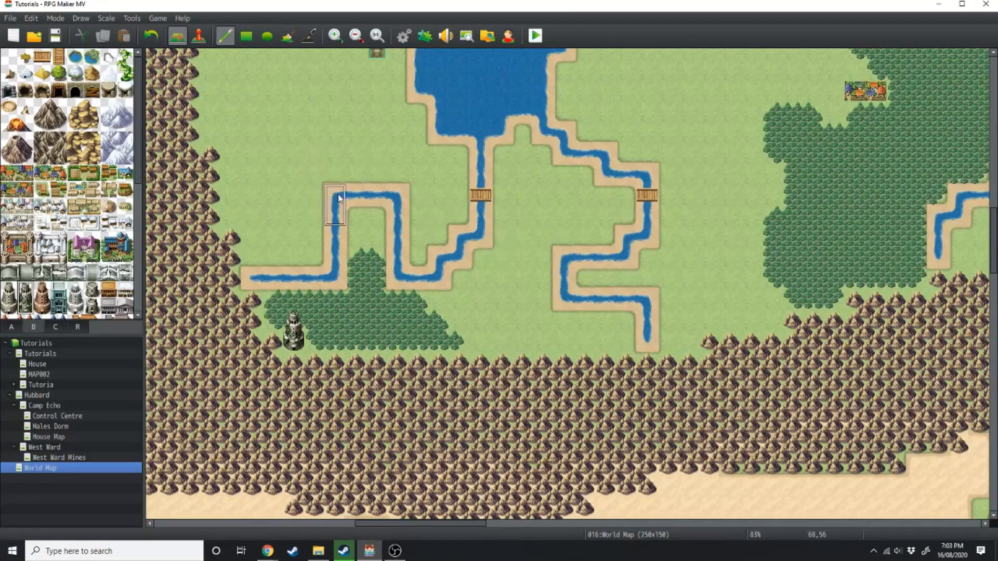
Carve a C-shaped grass valley into the mountain range southwest of the castle, leaving a mountain cluster at its centre.
scroll(359, 167, up, 2)
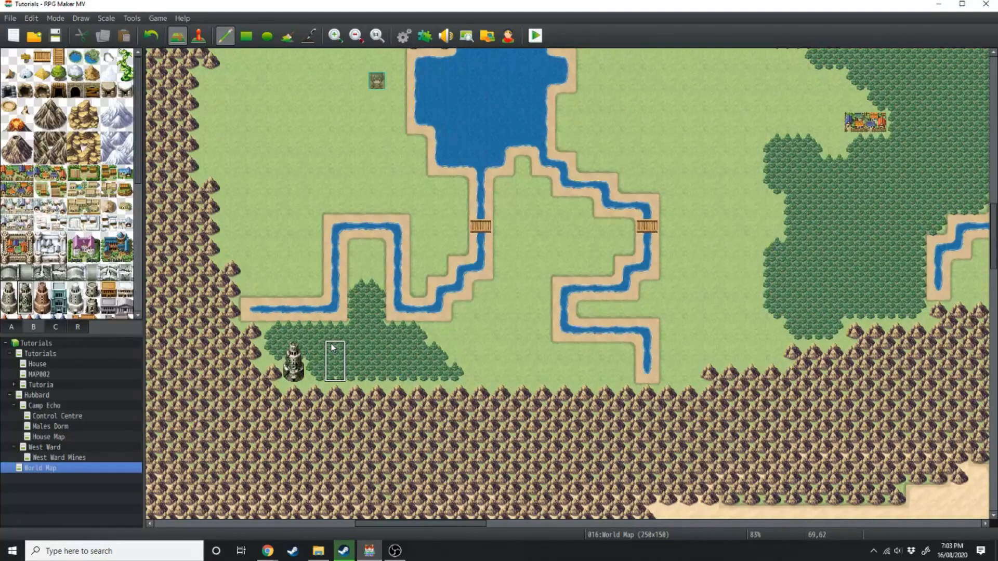
ctrl+scroll(333, 348, down, 2)
ctrl+scroll(263, 196, up, 2)
scroll(221, 195, up, 2)
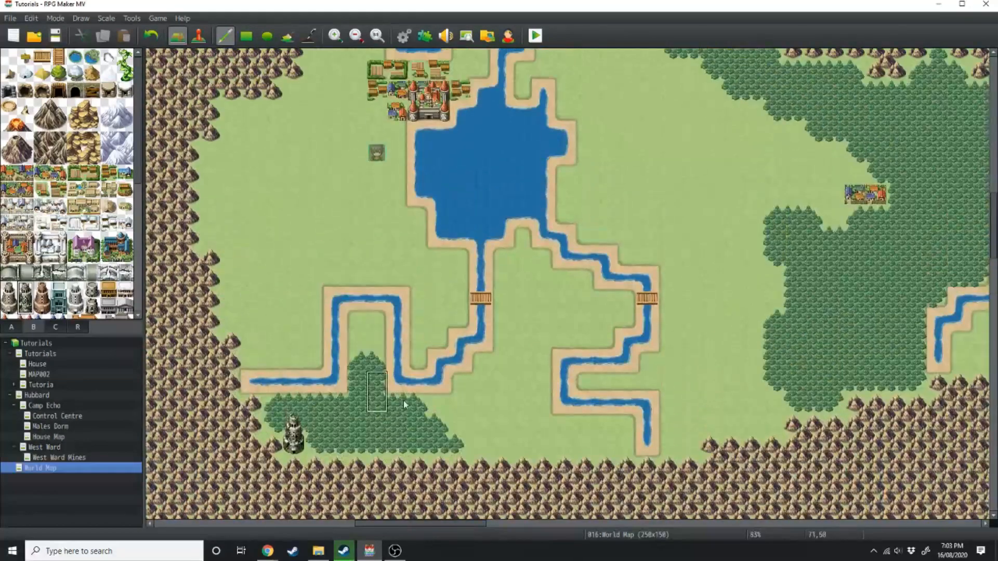
shift+scroll(504, 216, left, 6)
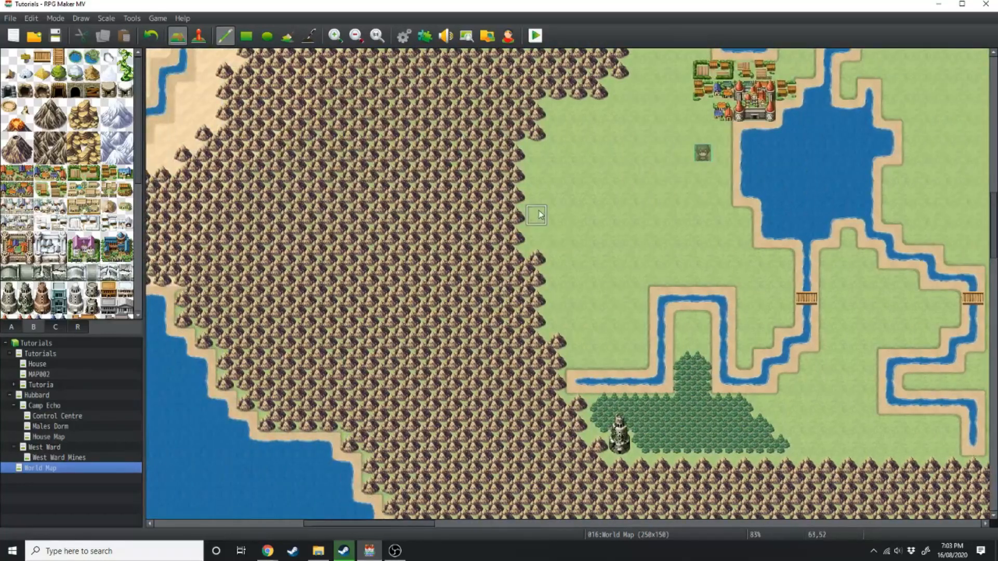
mouse_move(504, 216)
mouse_down()
mouse_move(471, 213)
mouse_move(473, 167)
mouse_move(430, 172)
mouse_move(410, 184)
mouse_move(390, 235)
mouse_move(393, 299)
mouse_move(432, 359)
mouse_move(493, 372)
mouse_move(496, 341)
mouse_up()
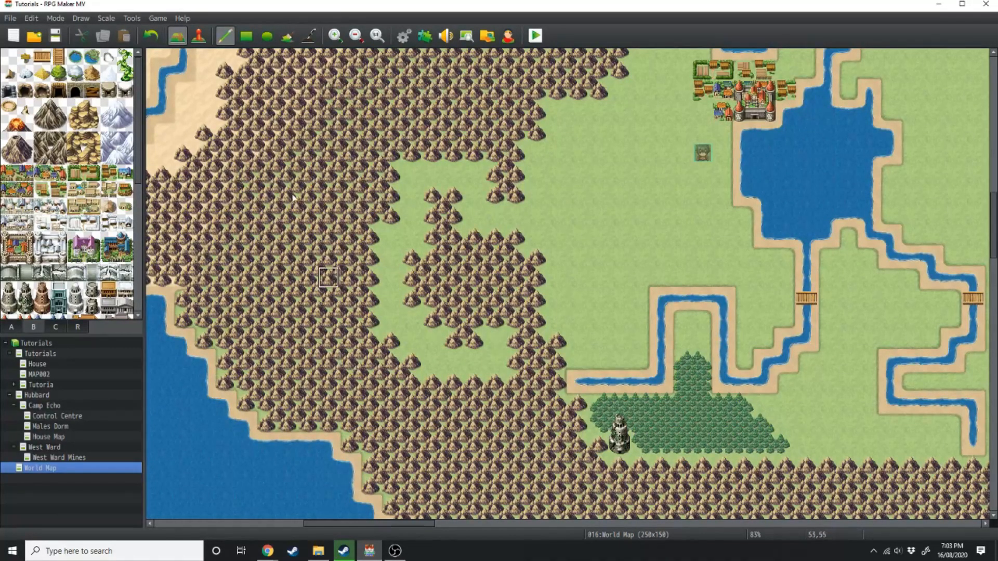
Place a cave entrance on the southeastern edge of the valley's central mountains, undoing the first cave variant and using a different one.
click(61, 92)
click(494, 319)
key(ctrl+z)
click(43, 91)
click(26, 92)
click(494, 319)
ctrl+scroll(485, 212, down, 1)
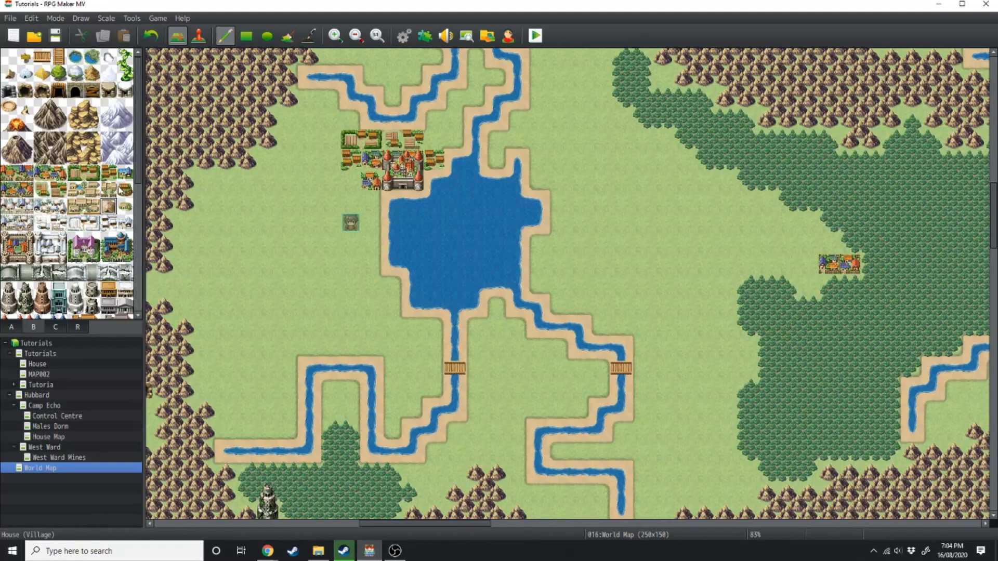
Place a single blue-roofed building tile at the southwestern edge of the eastern forest, near the southern mountains.
scroll(63, 289, down, 2)
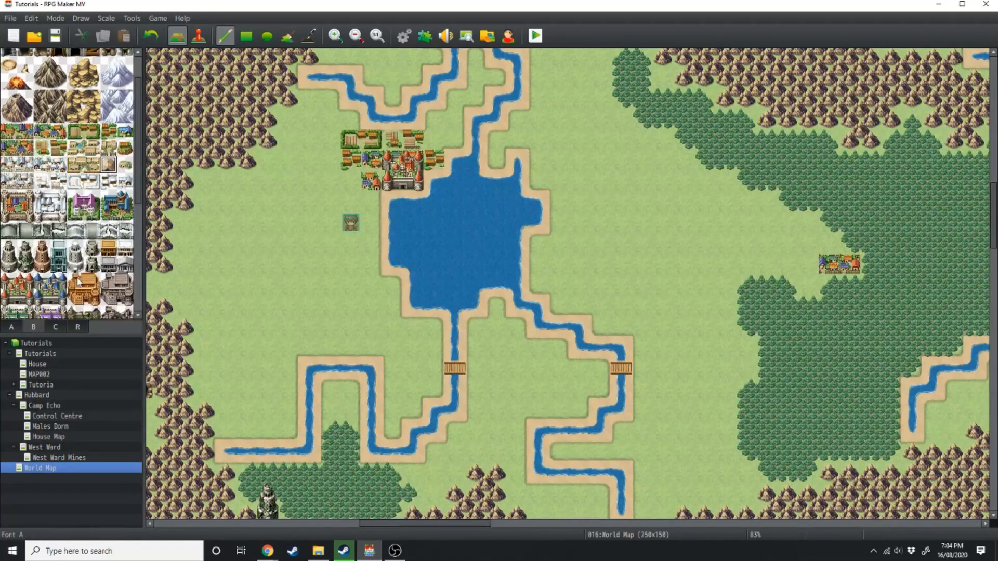
scroll(79, 280, up, 2)
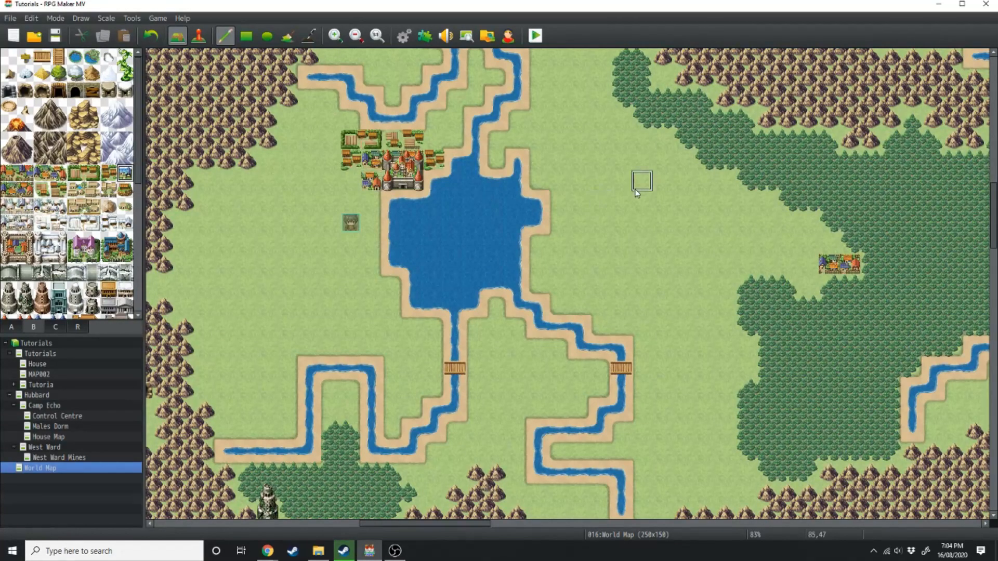
scroll(639, 178, up, 4)
scroll(520, 130, up, 2)
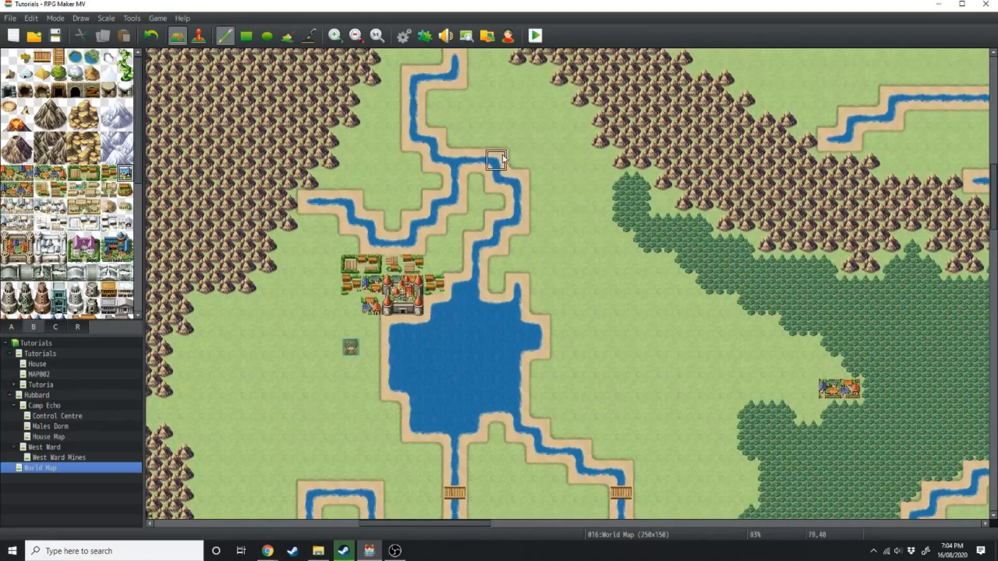
scroll(873, 366, down, 10)
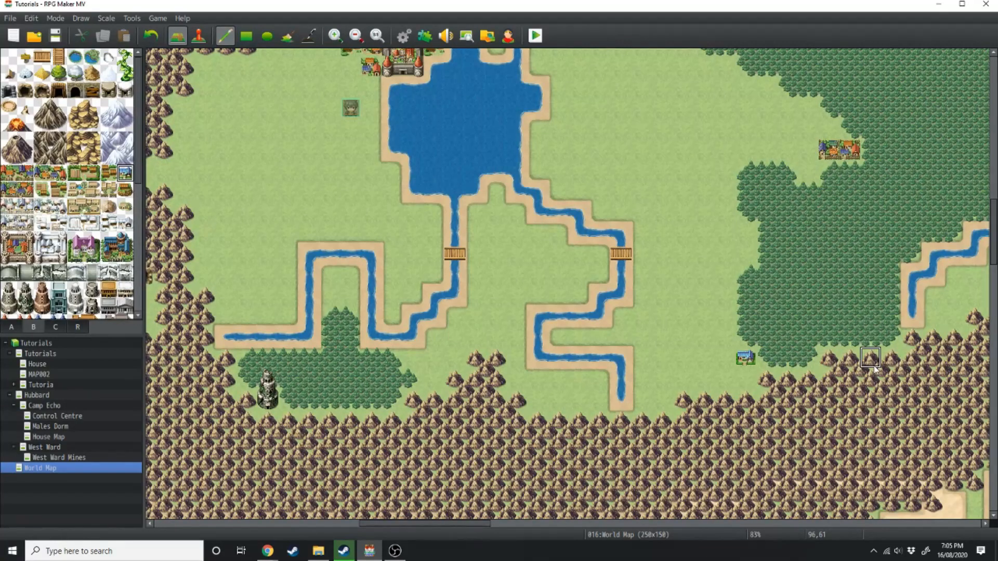
Paint a small curved forest beside the northern river's source, just below the mountains.
scroll(416, 143, up, 3)
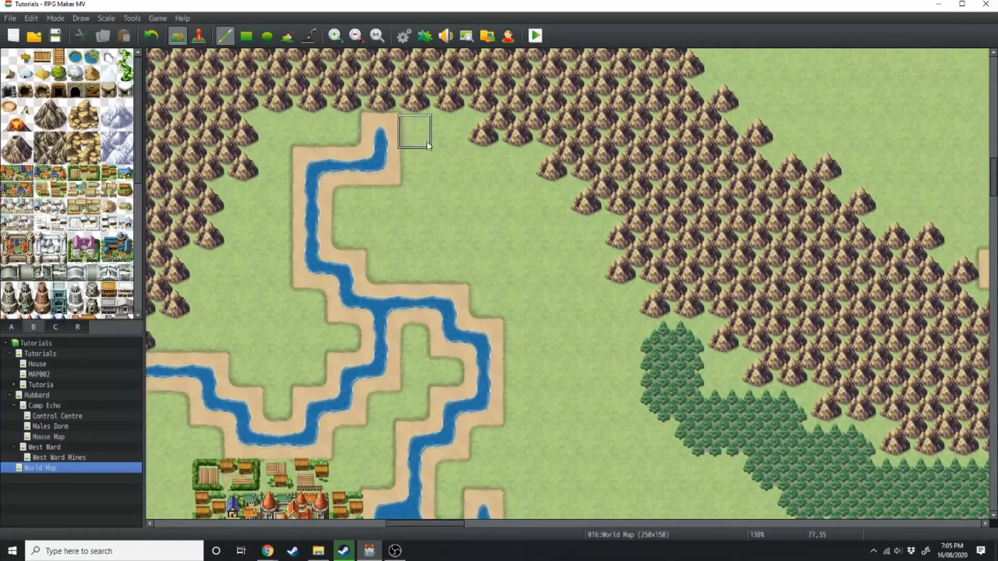
mouse_move(417, 137)
mouse_down()
mouse_move(451, 140)
mouse_move(427, 161)
mouse_move(415, 200)
mouse_move(349, 218)
mouse_move(411, 197)
mouse_up()
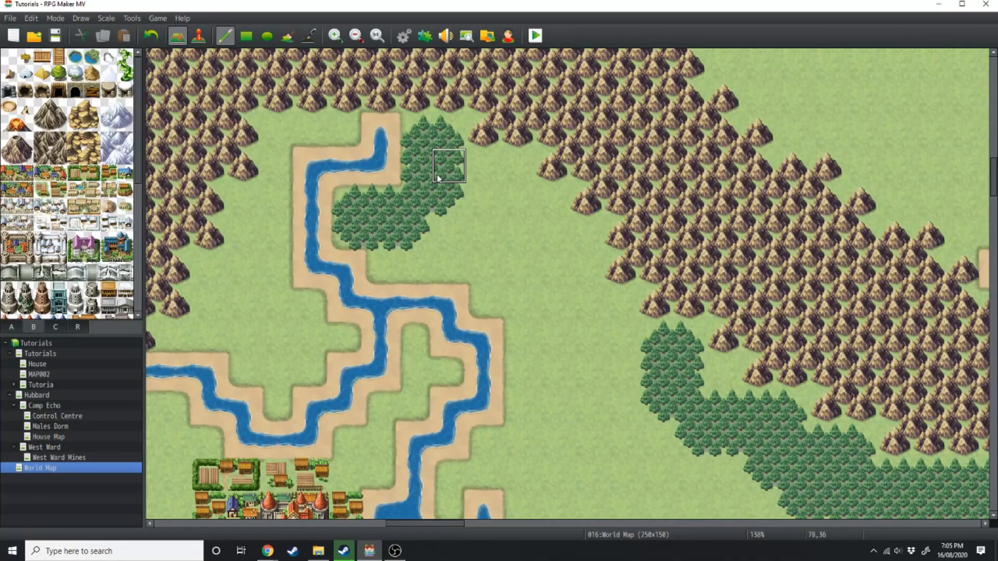
ctrl+scroll(500, 325, down, 6)
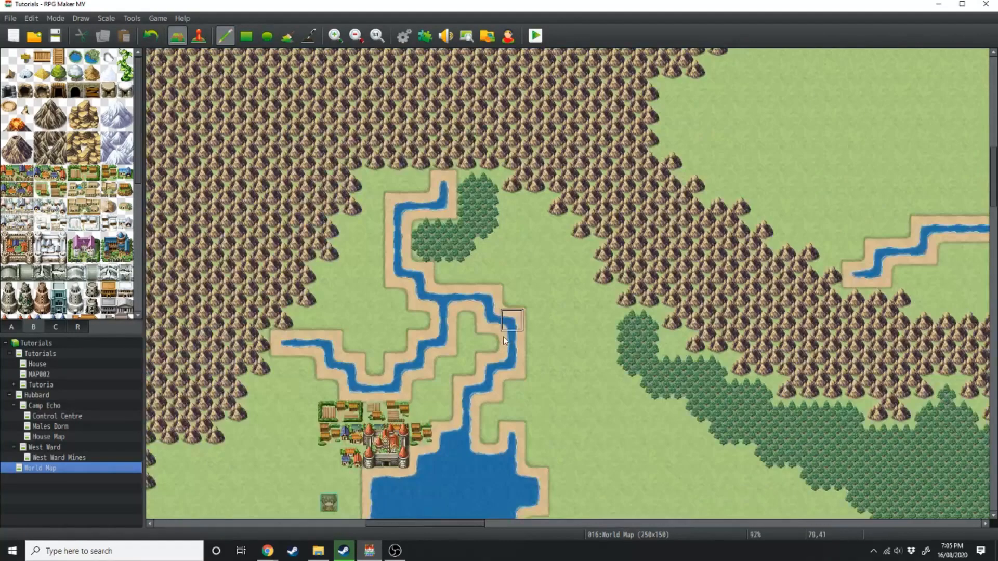
scroll(515, 341, down, 2)
ctrl+scroll(516, 338, down, 1)
ctrl+scroll(557, 350, up, 3)
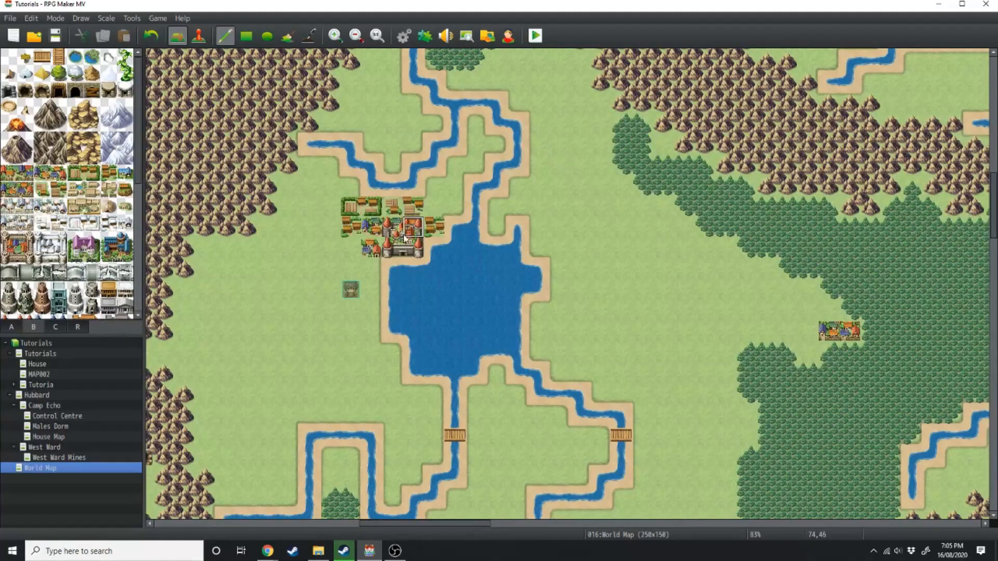
mouse_move(361, 273)
mouse_down()
mouse_move(351, 283)
mouse_move(582, 413)
mouse_move(764, 332)
mouse_up()
ctrl+scroll(663, 352, down, 2)
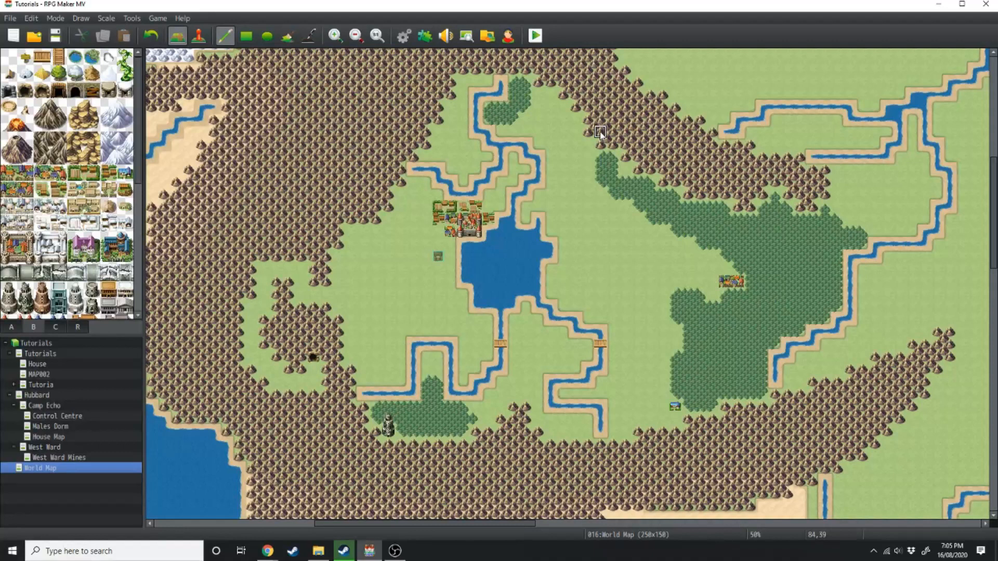
Paint irregular patches of Grassland A (Dark) across the plains around the lake, including one northeast of the castle and others near the rivers.
ctrl+scroll(436, 296, up, 2)
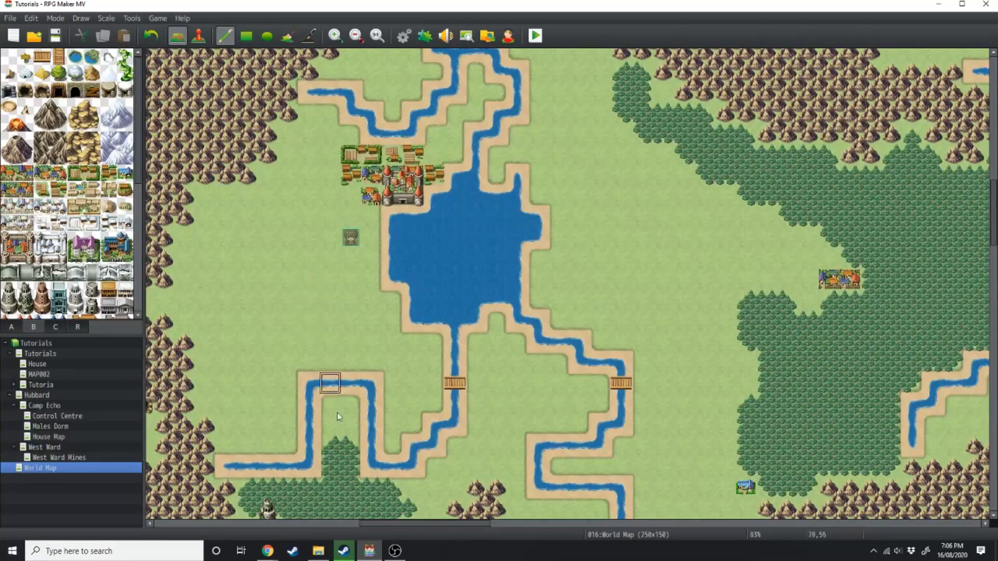
drag(449, 524, 431, 521)
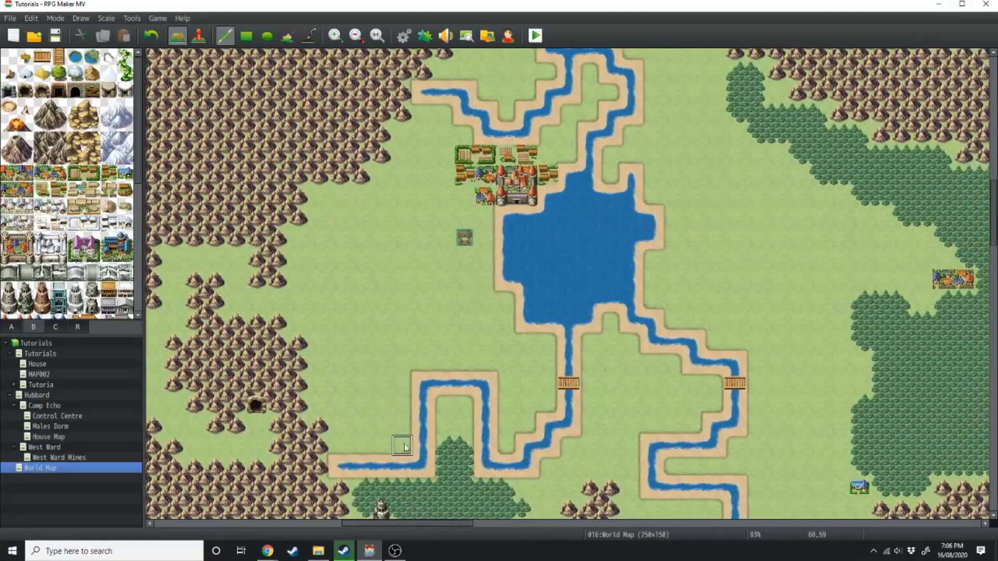
click(11, 327)
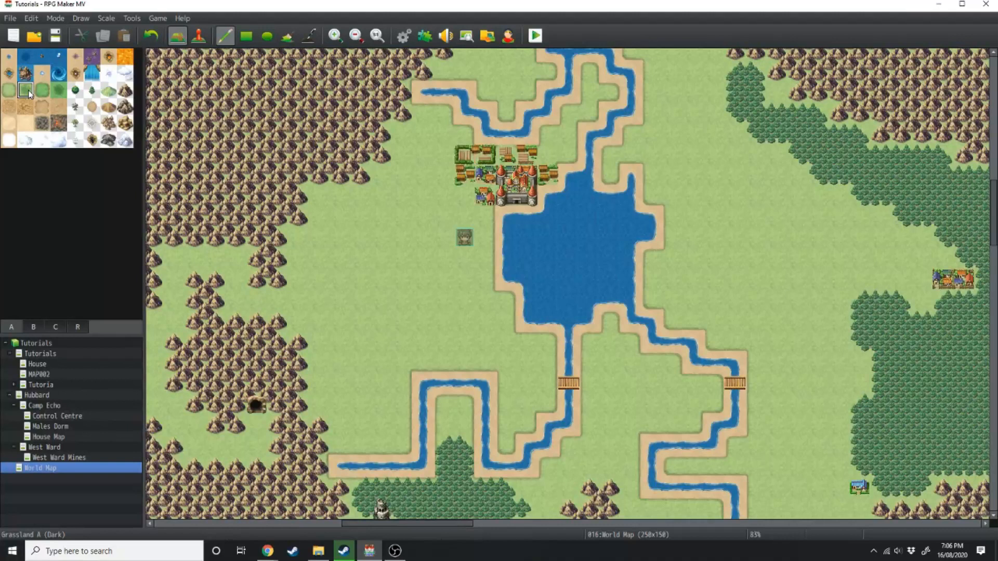
mouse_move(385, 261)
mouse_down()
mouse_move(397, 258)
mouse_move(375, 271)
mouse_move(392, 273)
mouse_up()
mouse_move(756, 238)
mouse_down()
mouse_move(763, 246)
mouse_move(758, 237)
mouse_move(732, 278)
mouse_up()
scroll(853, 270, down, 6)
drag(800, 169, 836, 202)
scroll(715, 265, up, 11)
mouse_move(614, 208)
mouse_down()
mouse_move(648, 246)
mouse_move(658, 167)
mouse_move(693, 276)
mouse_move(709, 263)
mouse_move(707, 288)
mouse_up()
scroll(704, 311, down, 2)
scroll(702, 307, down, 5)
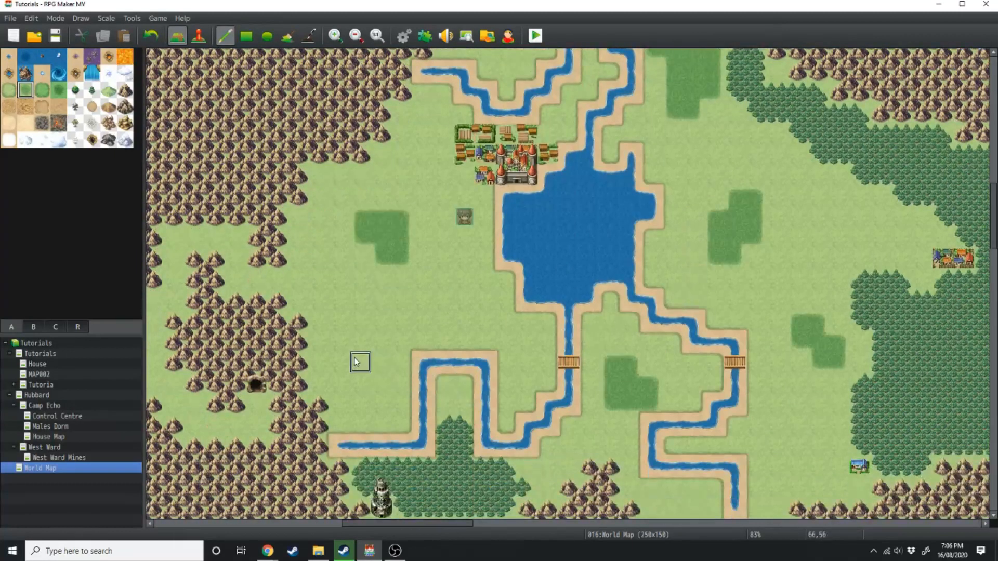
scroll(364, 355, down, 2)
scroll(364, 337, up, 7)
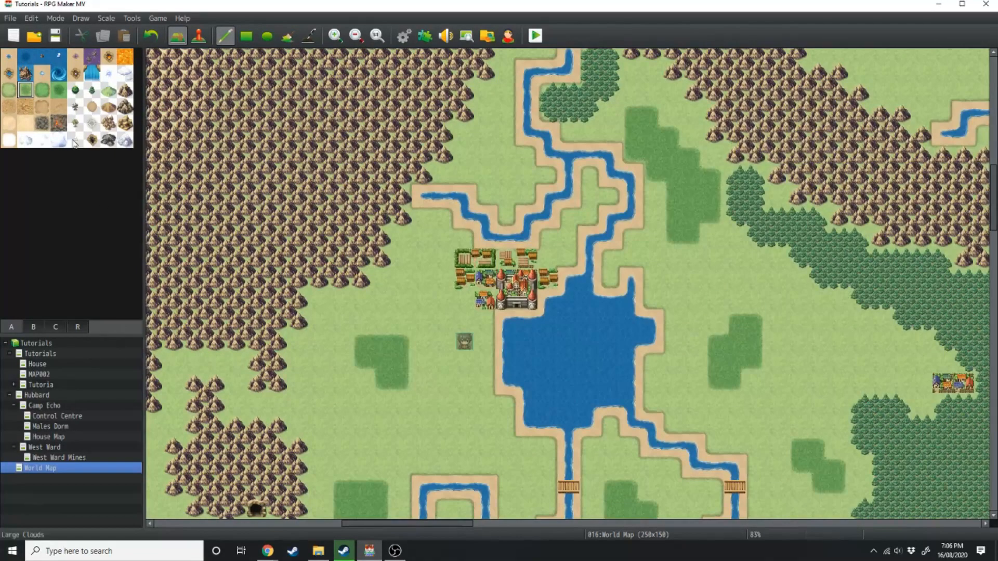
Paint three small tree clusters on the plain west of the lake, including one beside the mountains west of the castle.
click(92, 91)
scroll(364, 343, down, 5)
click(381, 310)
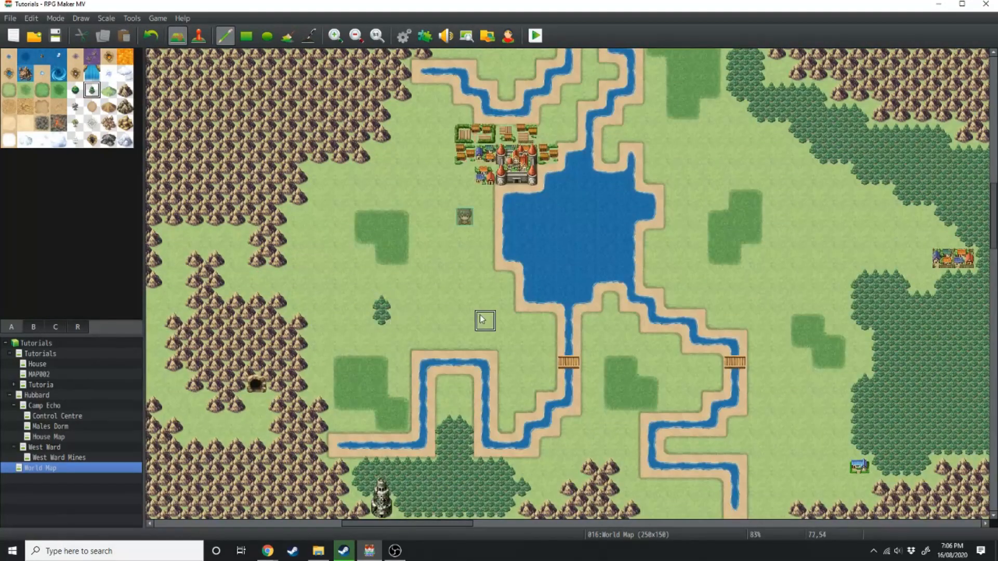
drag(486, 310, 465, 312)
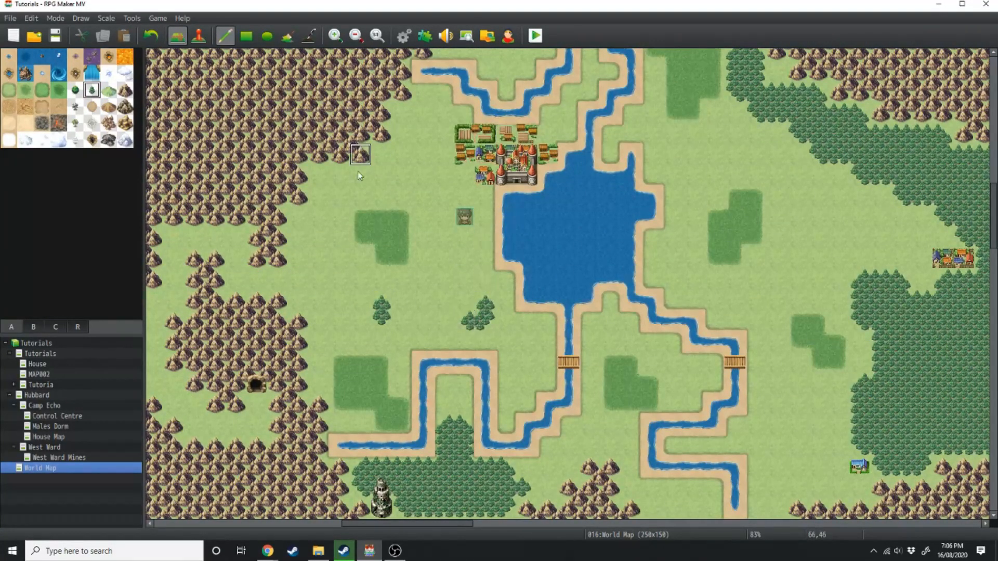
drag(365, 189, 384, 197)
Paint two small diagonal tree clusters on the plain between the lake and the eastern forest.
click(693, 175)
click(714, 155)
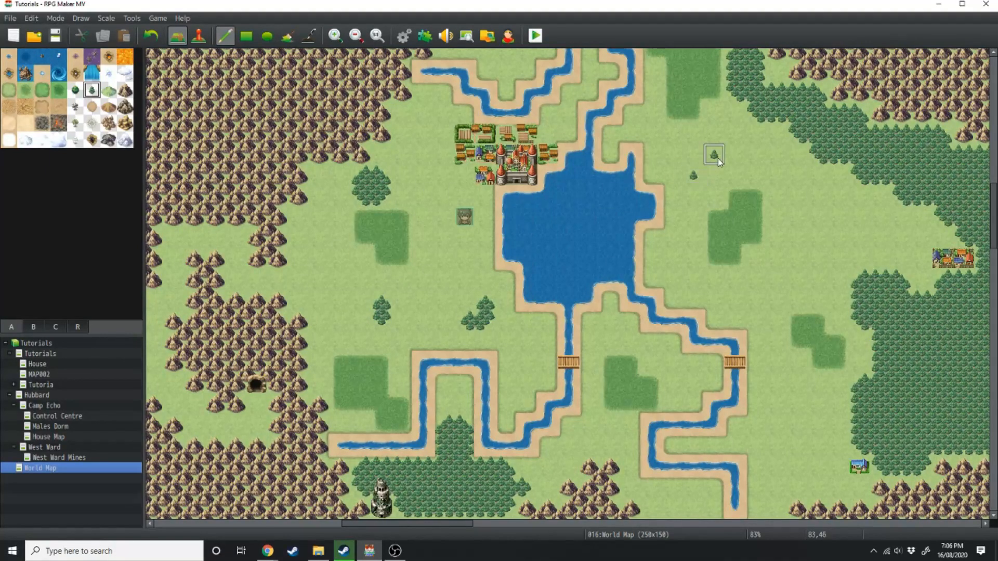
click(714, 177)
click(818, 238)
click(797, 258)
click(798, 238)
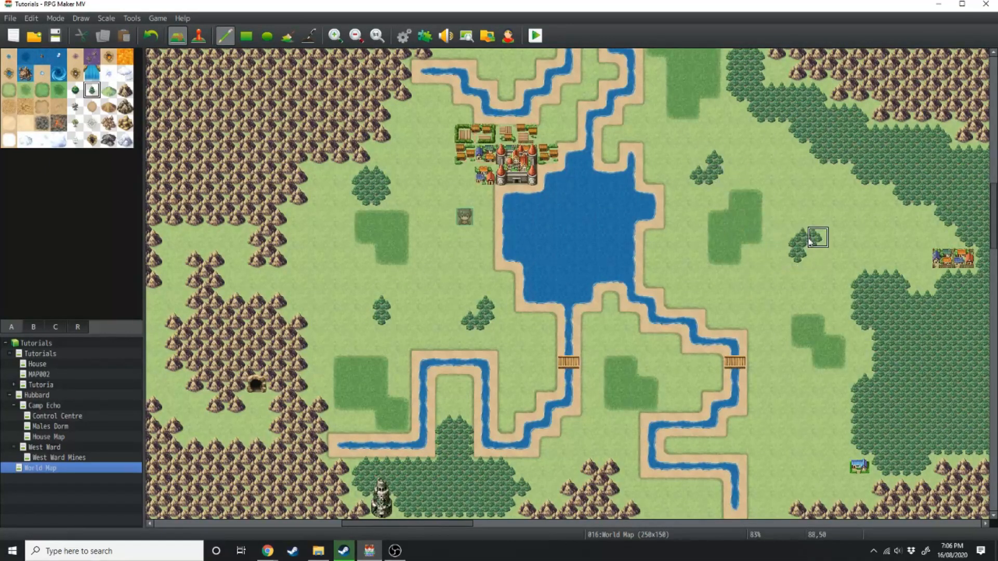
Add small tree clusters around the southern rivers: west of the blue-roofed building, between the two rivers, and inside the lower river bend.
scroll(759, 375, down, 2)
drag(797, 373, 797, 413)
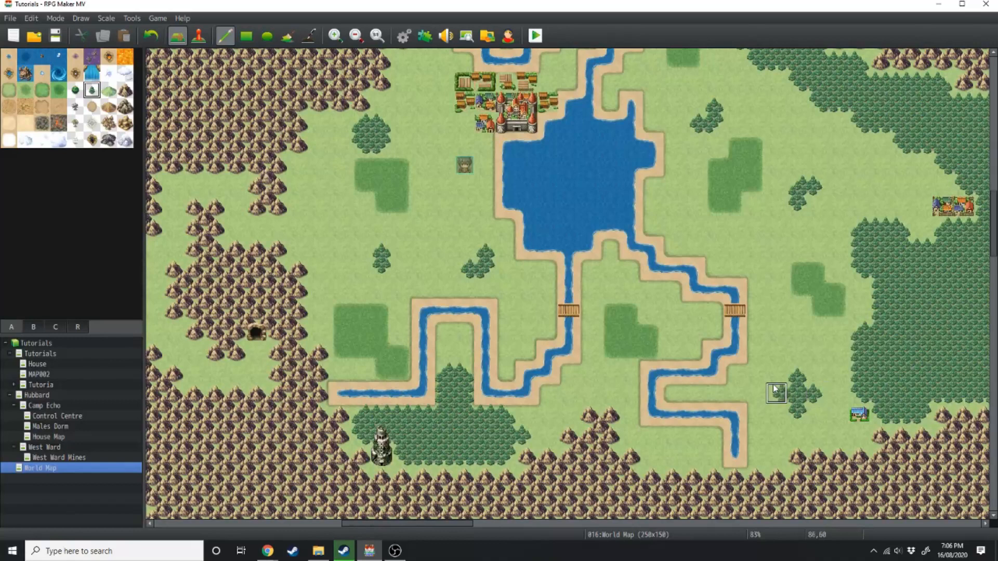
mouse_move(610, 393)
mouse_down()
mouse_move(590, 383)
mouse_move(589, 393)
mouse_up()
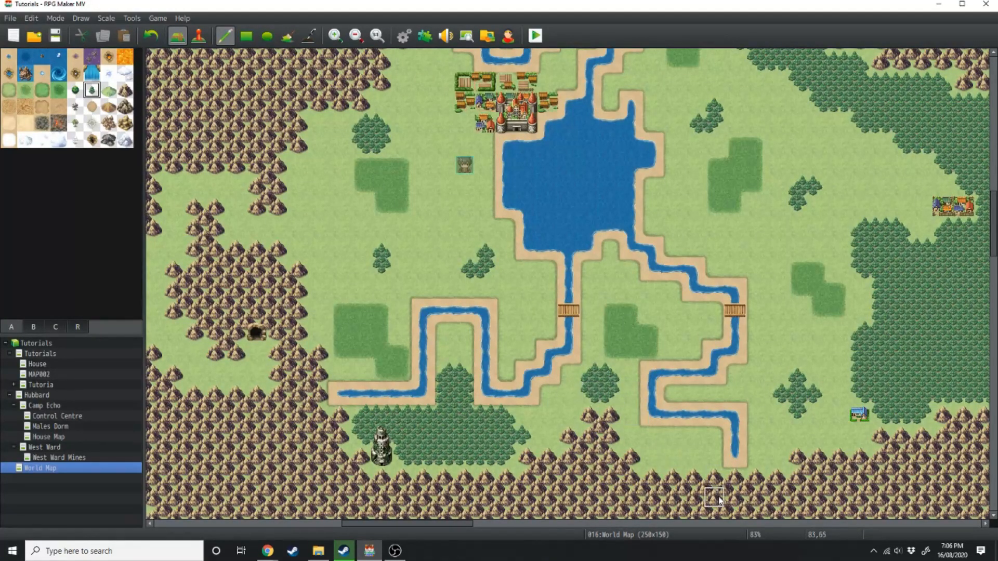
click(687, 454)
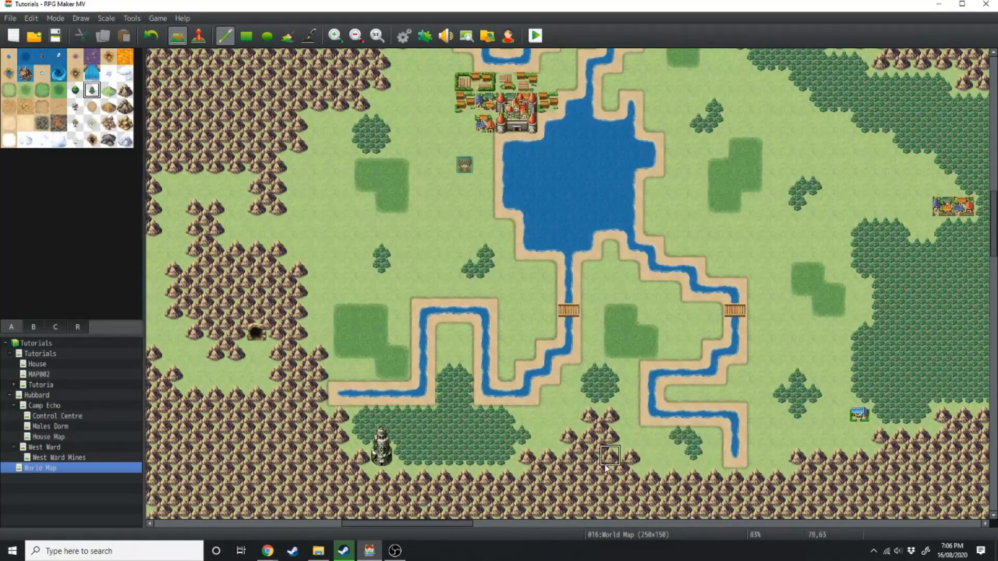
scroll(606, 439, up, 5)
scroll(546, 374, down, 5)
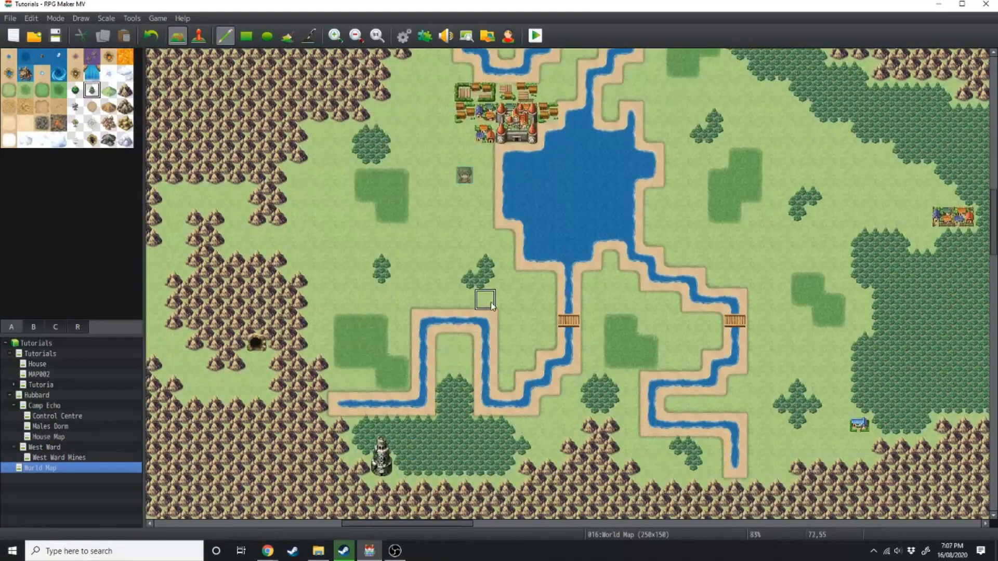
Scatter single trees over the grassland west of the lake, along the mountain edge and beside the western bridge.
click(445, 218)
click(319, 238)
click(319, 196)
click(402, 93)
click(423, 279)
click(546, 320)
click(320, 341)
Scatter single trees over the grassland between the lake and the eastern forest.
click(693, 238)
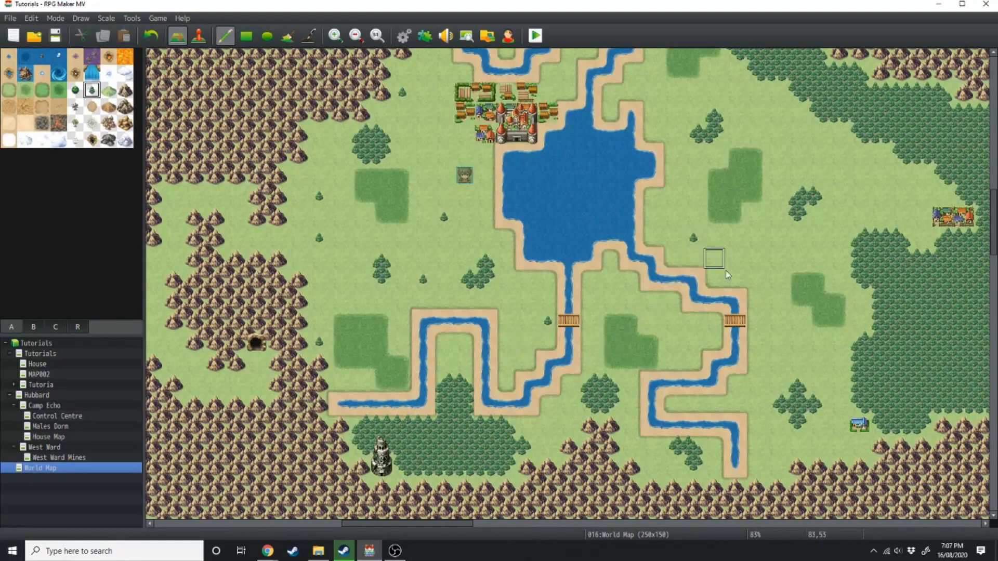
click(797, 341)
click(860, 196)
click(693, 175)
scroll(675, 172, up, 3)
click(672, 175)
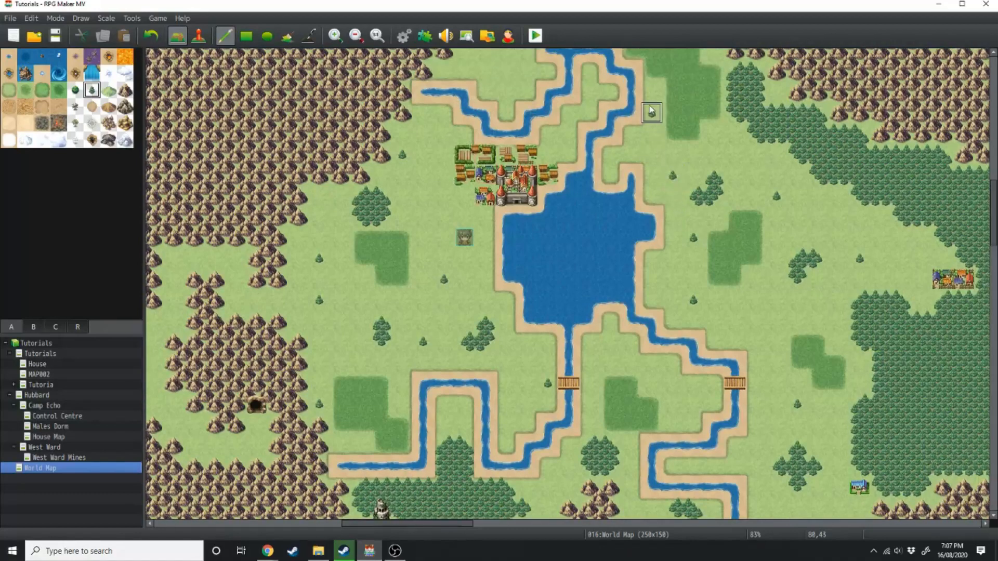
Paint forest between the two northern river branches and on the northern river's west bank, adding single trees in the meadow north of the castle.
scroll(648, 115, up, 3)
mouse_move(567, 206)
mouse_down()
mouse_move(584, 186)
mouse_move(588, 147)
mouse_move(607, 164)
mouse_up()
scroll(500, 214, up, 3)
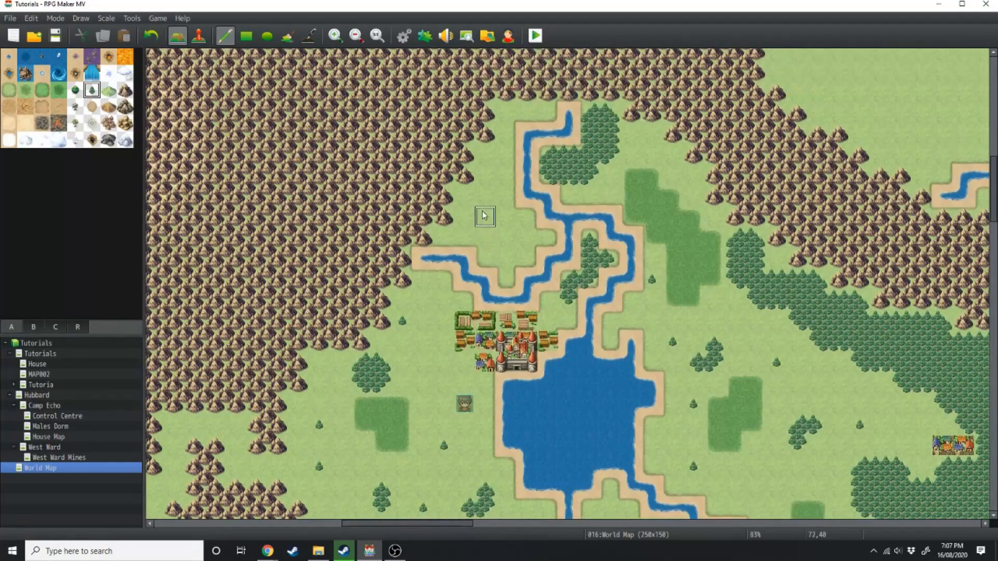
mouse_move(484, 176)
mouse_down()
mouse_move(506, 115)
mouse_move(548, 113)
mouse_up()
click(483, 218)
click(506, 242)
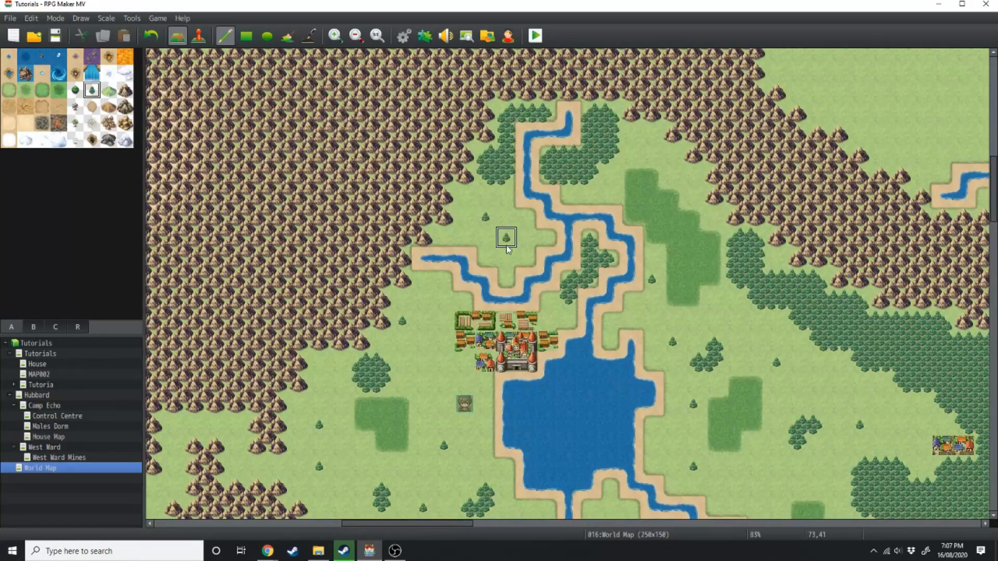
Place large brown rock mountain peaks within the mountain range northwest of the castle.
scroll(527, 276, down, 3)
scroll(515, 297, down, 2)
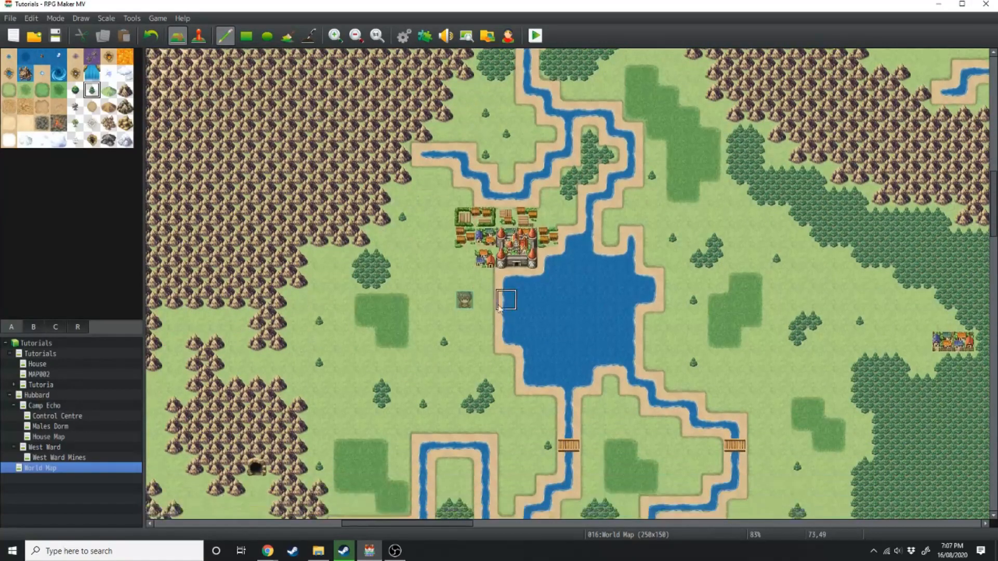
ctrl+scroll(522, 287, down, 1)
scroll(548, 289, down, 3)
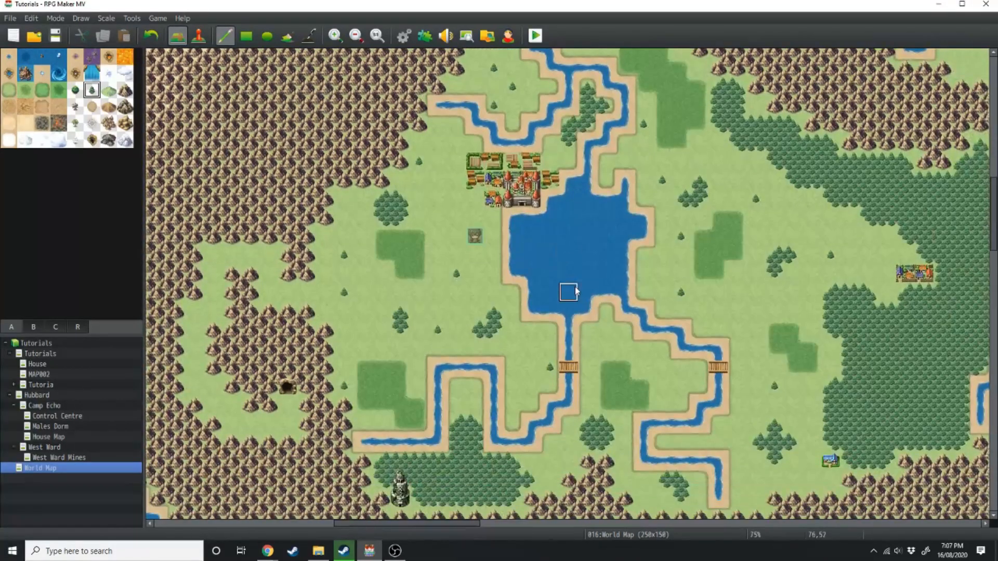
ctrl+scroll(575, 291, down, 1)
click(33, 326)
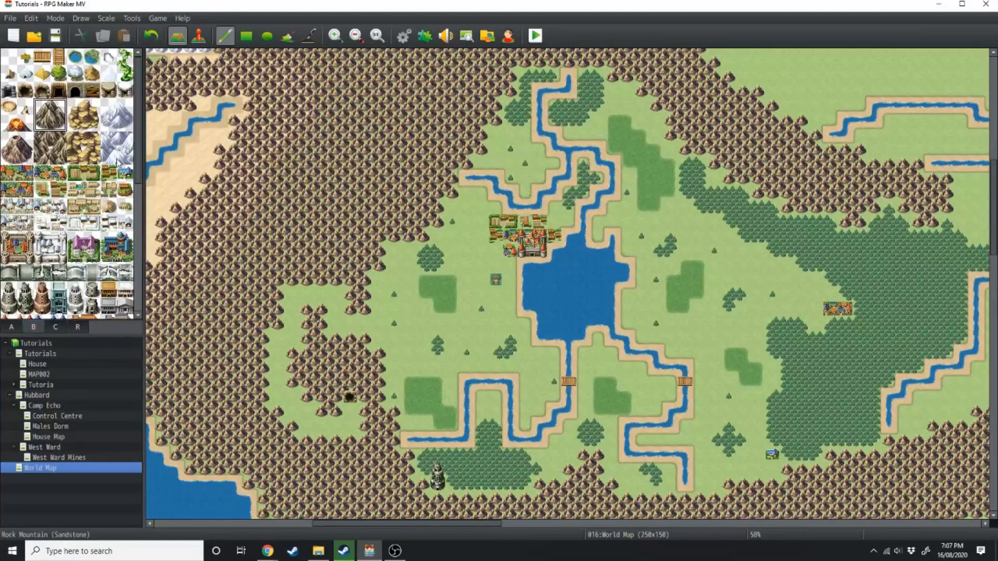
click(426, 126)
click(356, 184)
click(342, 112)
click(328, 126)
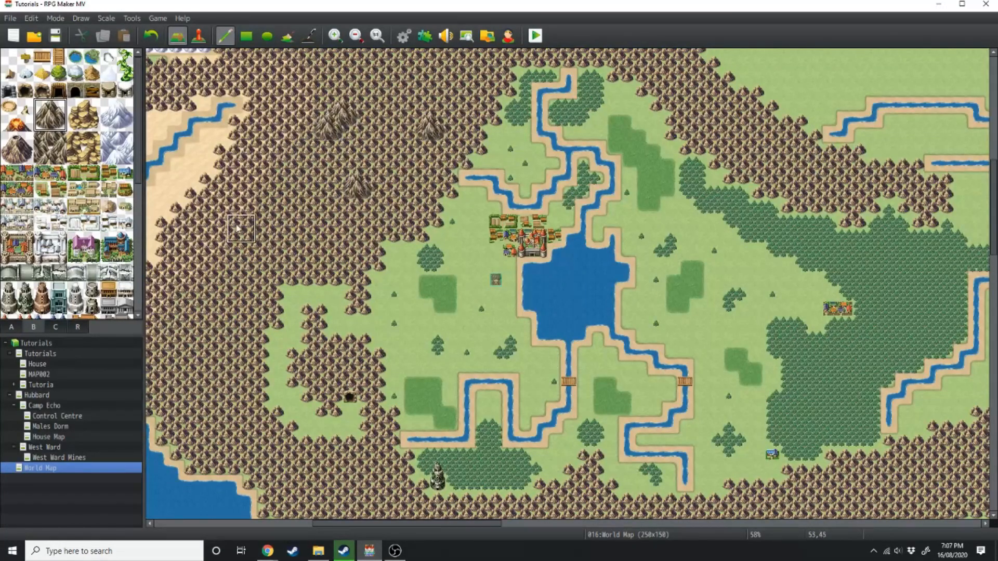
Place large brown peaks in the western range, the valley's central mountains and south of the tower, plus a group beside the forest west of the castle.
click(250, 224)
click(308, 239)
click(322, 355)
click(483, 500)
click(395, 239)
click(409, 253)
click(395, 268)
Scatter more large brown peaks along the mountain range bordering the south of the castle region.
scroll(729, 312, down, 1)
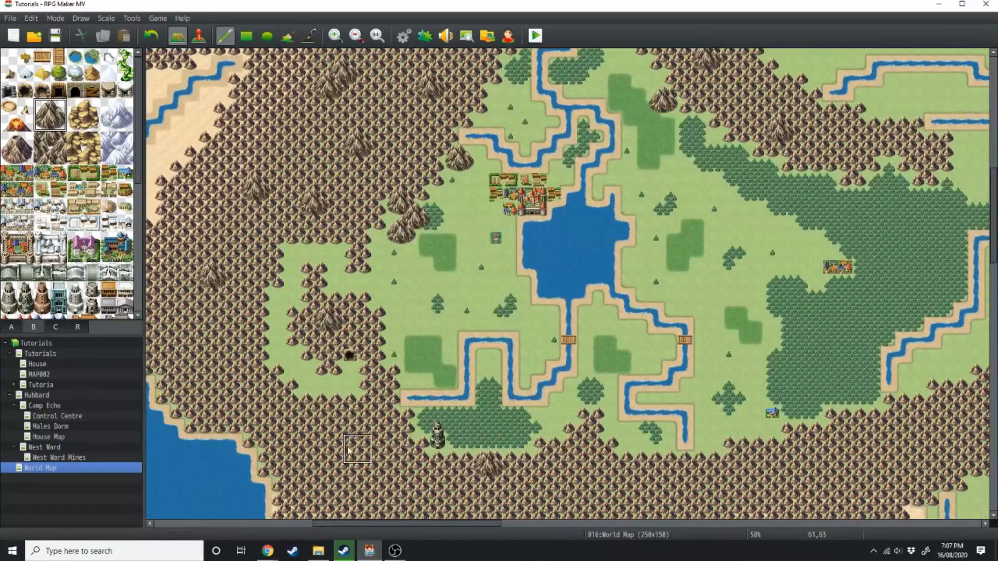
click(367, 446)
click(358, 463)
click(562, 477)
click(576, 492)
click(662, 462)
click(721, 449)
click(839, 449)
ctrl+scroll(743, 388, up, 1)
scroll(596, 106, up, 4)
scroll(596, 107, down, 7)
ctrl+scroll(755, 270, down, 1)
scroll(755, 269, up, 3)
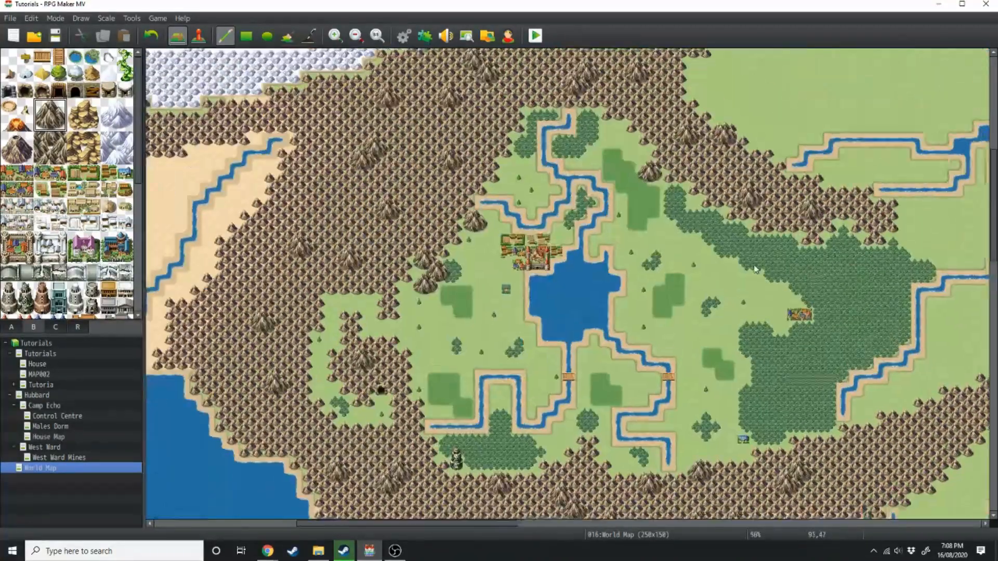
ctrl+scroll(563, 382, up, 1)
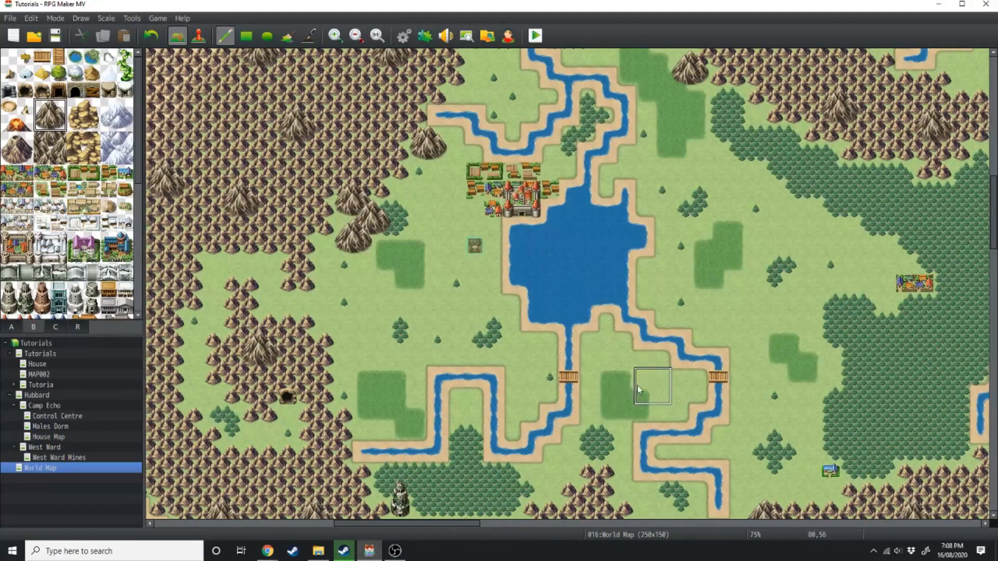
click(288, 35)
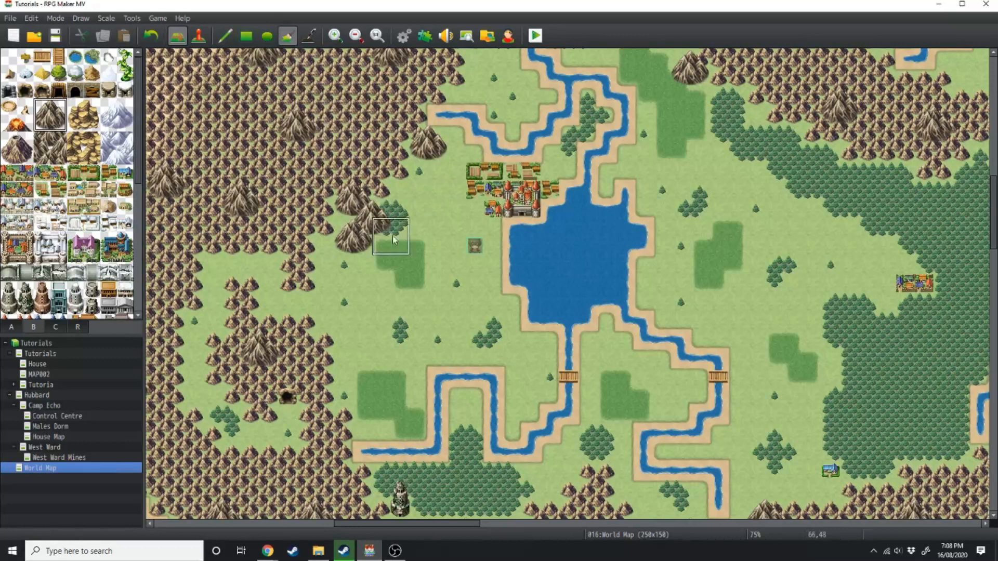
mouse_move(487, 230)
mouse_down()
mouse_move(487, 292)
mouse_move(753, 336)
mouse_move(906, 300)
mouse_up()
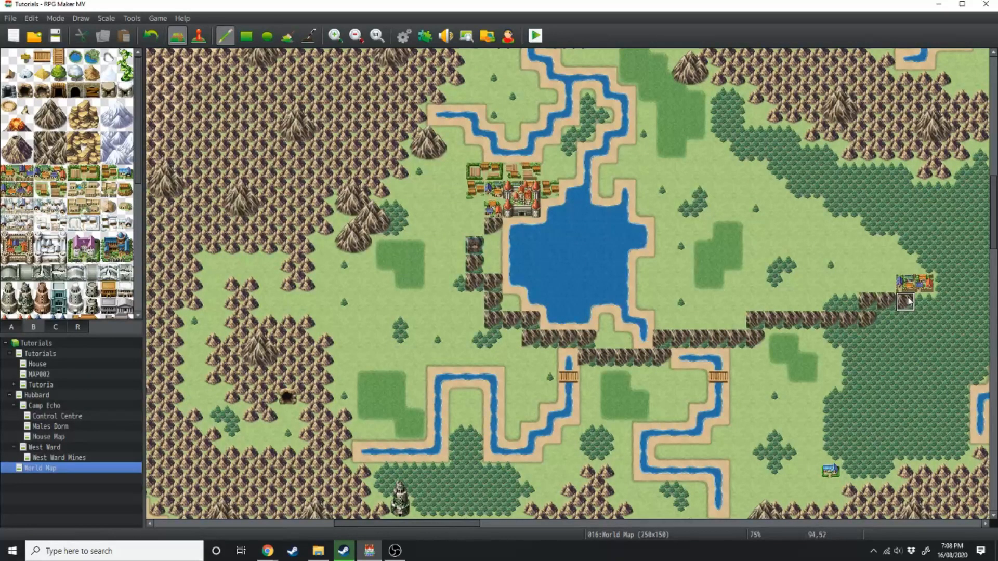
key(ctrl+z)
Examine the decorated castle region up close, from the castle and lake to the bridges and the village in the eastern forest.
ctrl+scroll(649, 293, up, 1)
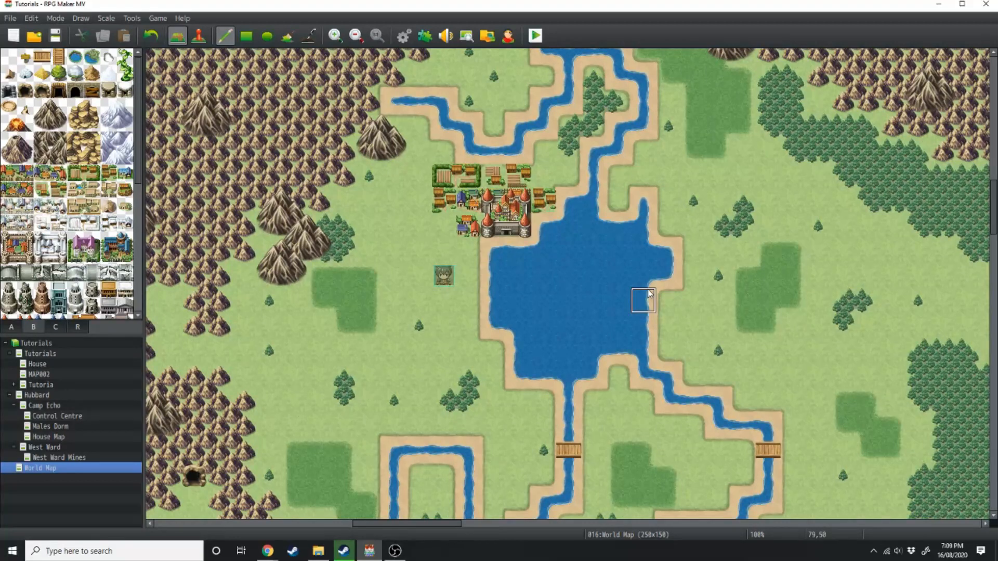
mouse_move(443, 524)
mouse_down()
mouse_move(403, 524)
mouse_move(442, 524)
mouse_up()
scroll(621, 484, down, 3)
scroll(621, 484, up, 1)
ctrl+scroll(440, 515, down, 1)
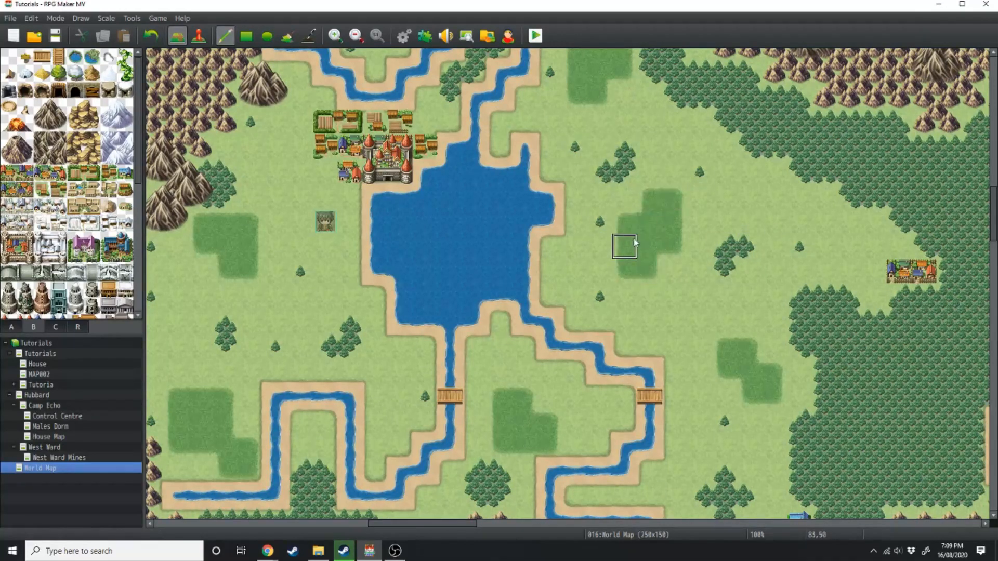
ctrl+scroll(541, 406, down, 1)
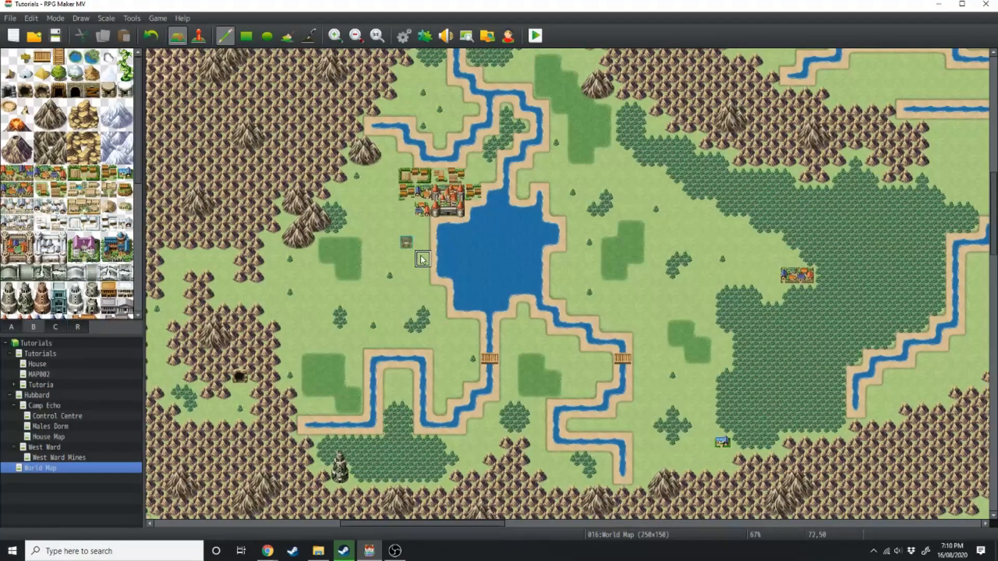
click(415, 333)
ctrl+scroll(340, 250, up, 2)
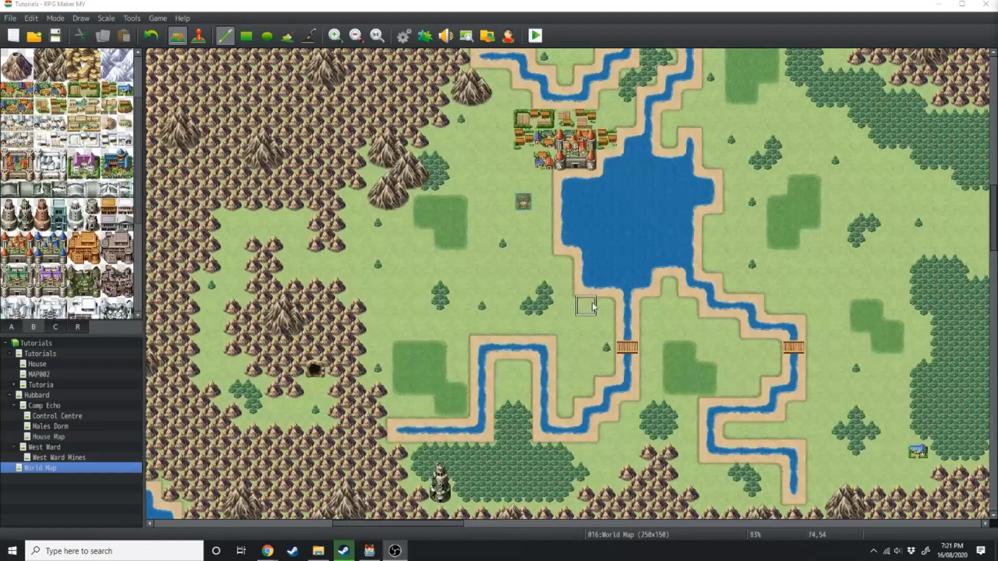
Examine the continents of the whole world map, then return to the castle region.
ctrl+scroll(603, 260, down, 2)
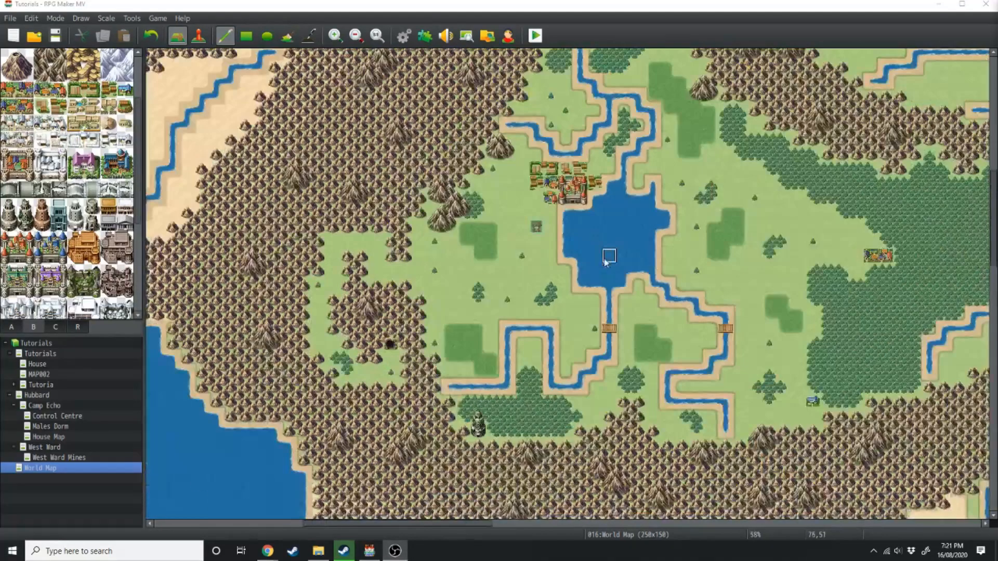
ctrl+scroll(675, 273, down, 4)
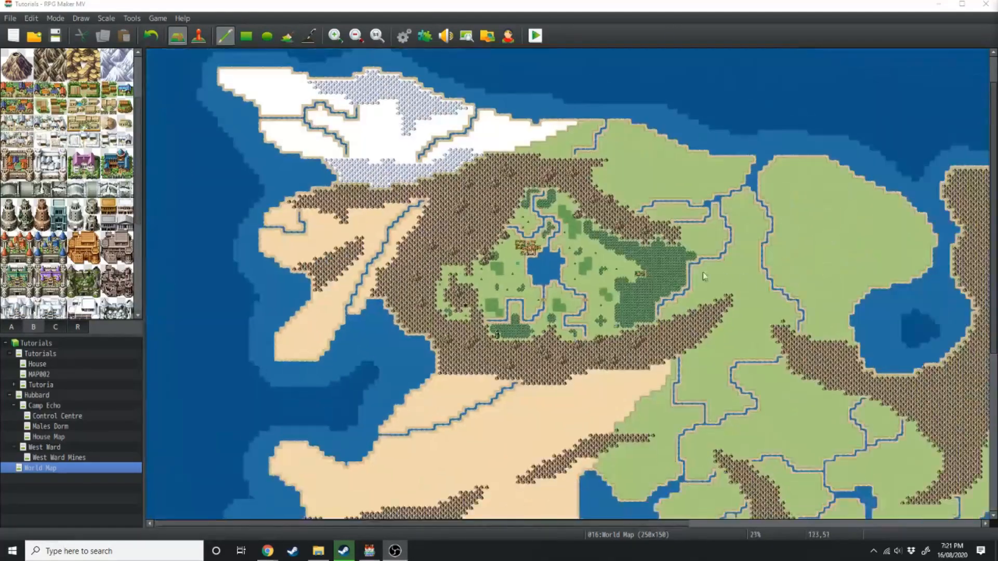
scroll(757, 275, down, 2)
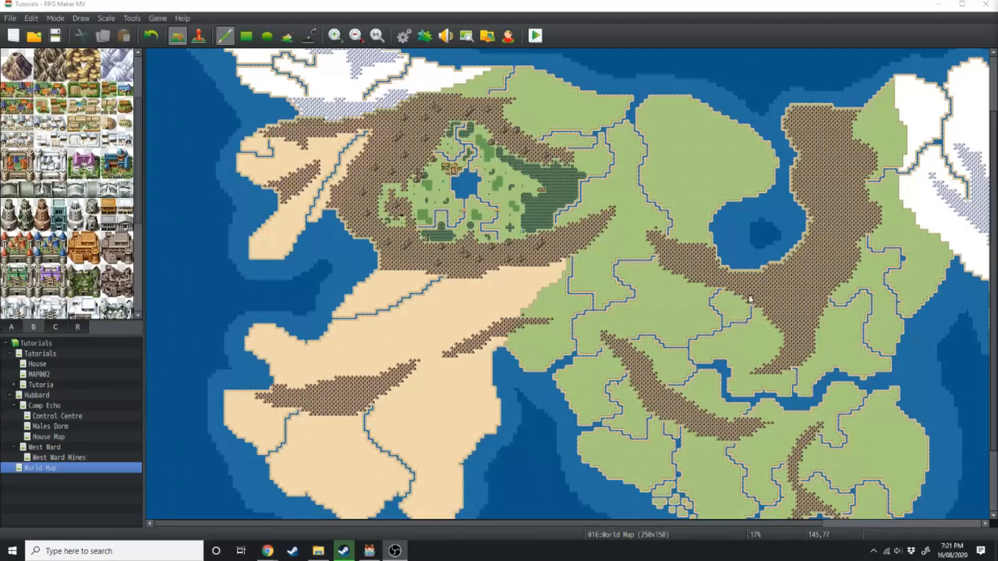
scroll(749, 298, up, 2)
ctrl+scroll(410, 243, up, 3)
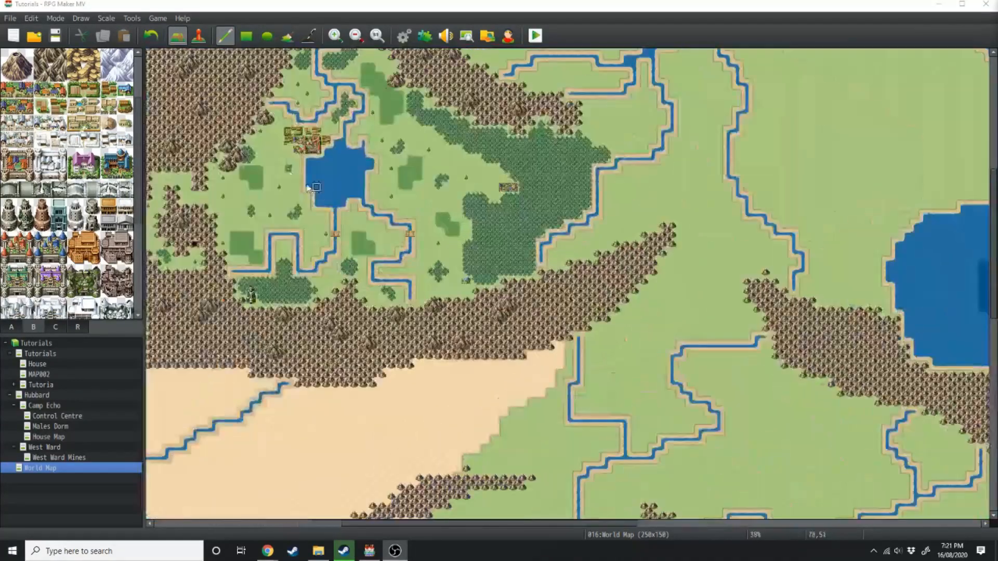
ctrl+scroll(315, 187, up, 2)
scroll(511, 388, up, 2)
drag(541, 524, 472, 523)
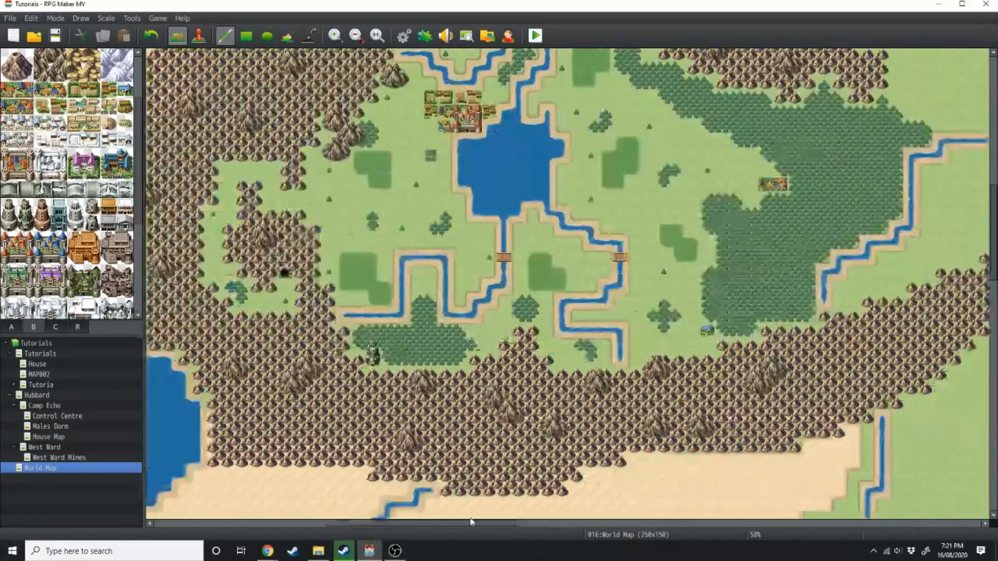
Examine the world map from the snowy north and castle region down to the undecorated southern desert.
ctrl+scroll(443, 223, up, 1)
scroll(464, 298, up, 2)
ctrl+scroll(466, 305, down, 3)
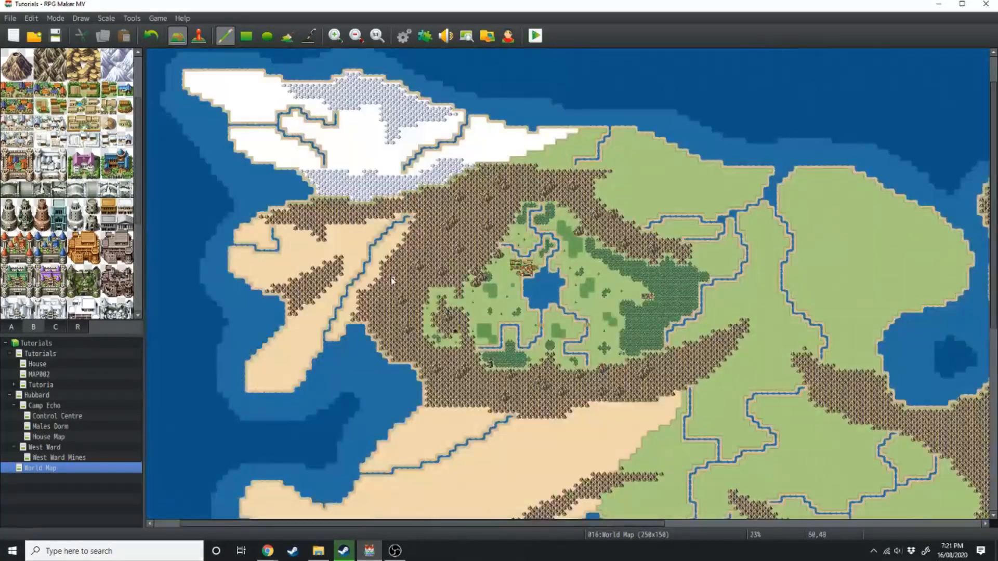
scroll(395, 285, down, 4)
ctrl+scroll(398, 294, down, 1)
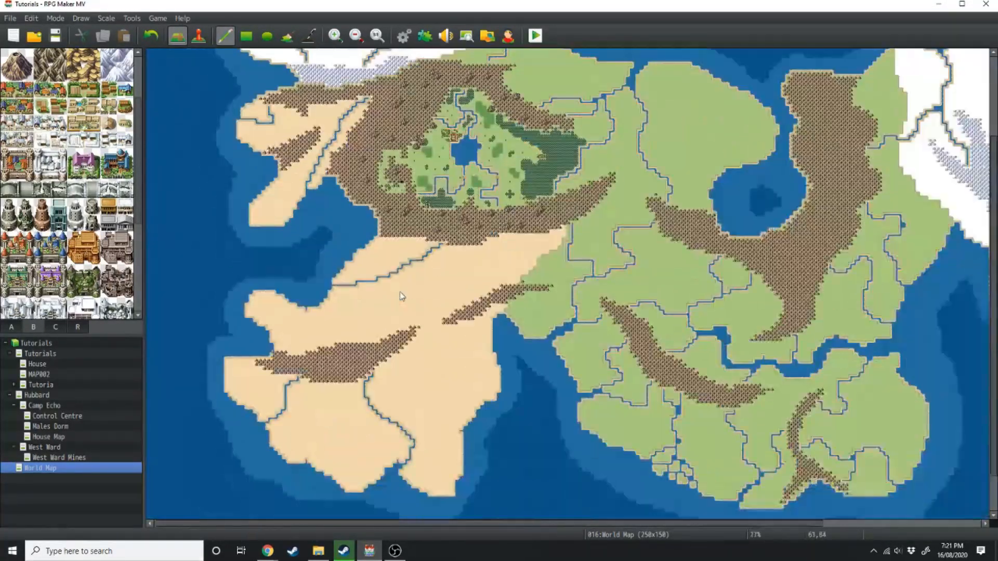
ctrl+scroll(390, 286, up, 2)
scroll(389, 286, up, 5)
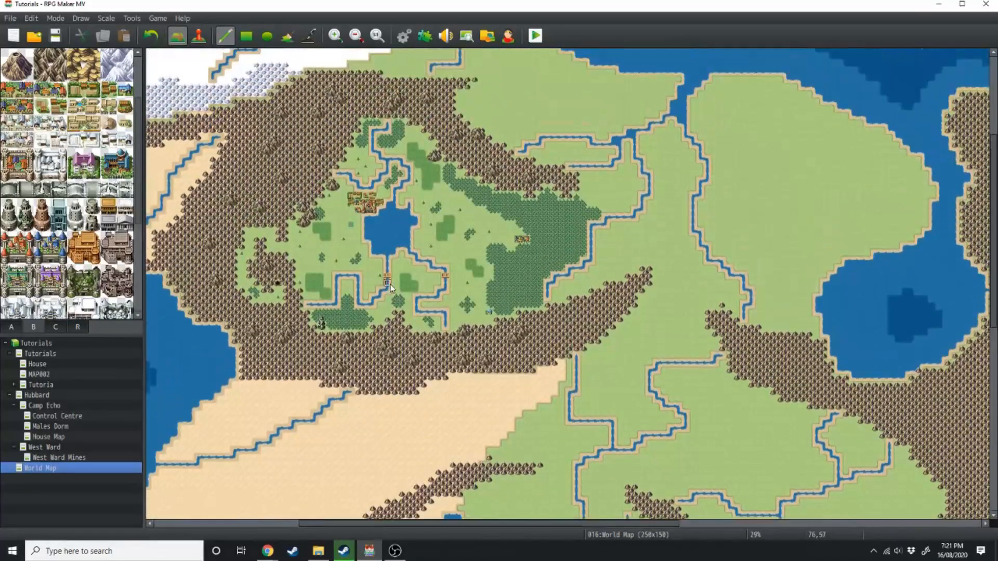
scroll(381, 318, down, 8)
scroll(307, 399, left, 6)
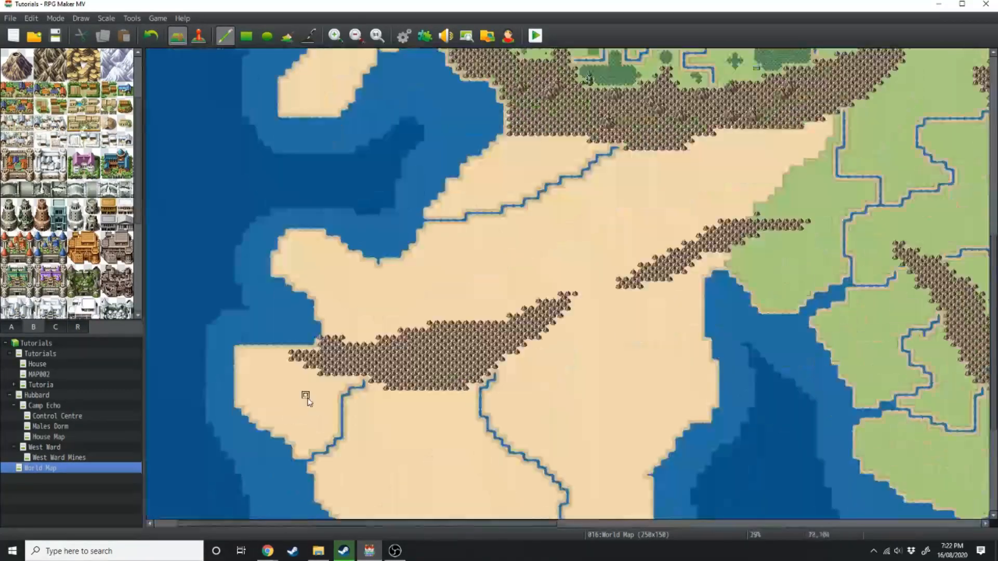
Paint irregular pale sand patches in the desert north of the mountain range, using the lighter desert terrain.
ctrl+scroll(295, 472, down, 1)
ctrl+scroll(611, 178, up, 6)
click(374, 326)
click(11, 326)
click(24, 123)
drag(566, 247, 538, 304)
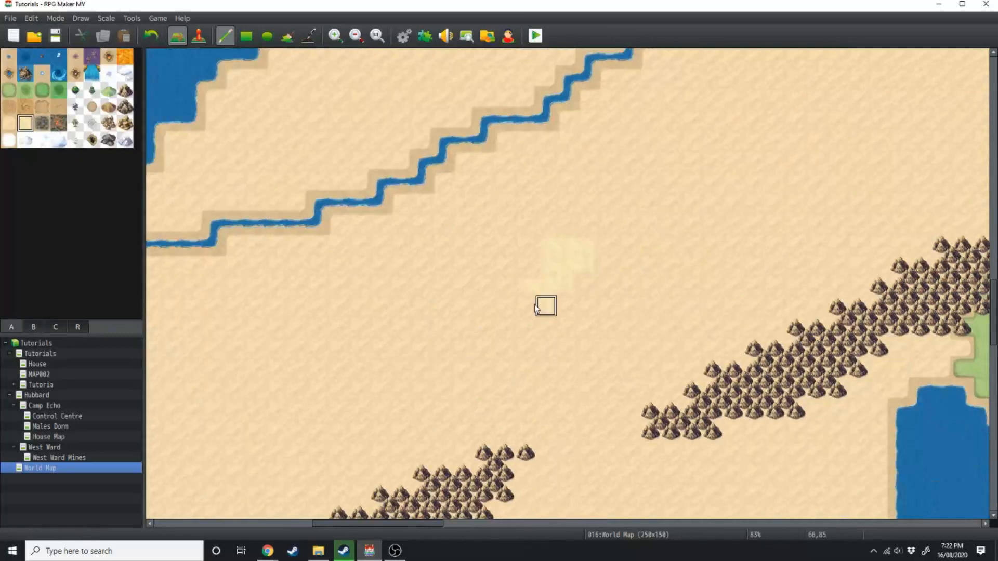
drag(187, 213, 285, 234)
Paint more pale sand patches south of the desert mountain range, across its eastern, central and western parts.
ctrl+scroll(354, 291, down, 5)
mouse_move(483, 318)
mouse_down()
mouse_move(464, 365)
mouse_move(451, 347)
mouse_up()
scroll(463, 359, down, 4)
drag(491, 399, 469, 377)
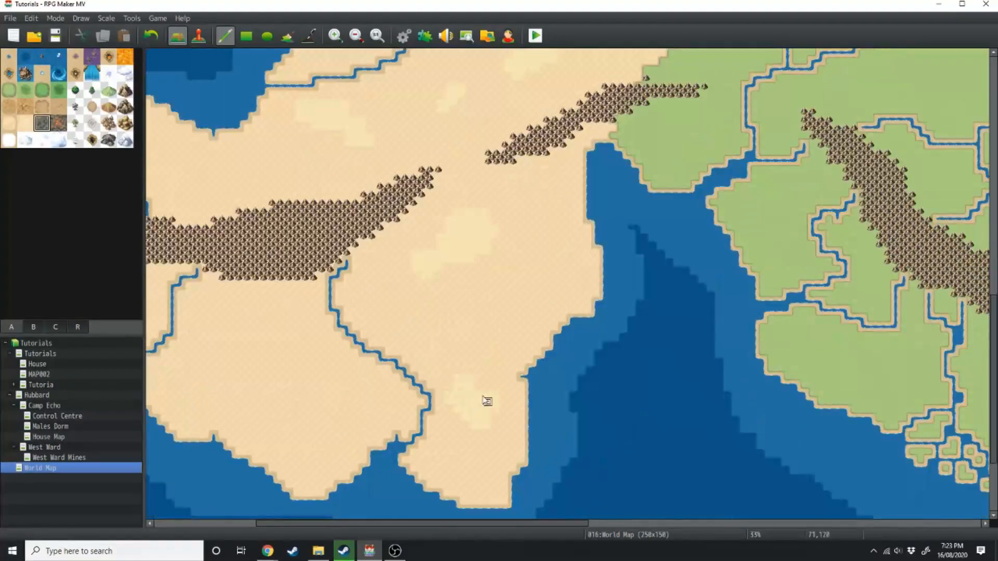
ctrl+scroll(483, 400, up, 5)
drag(364, 291, 359, 377)
ctrl+scroll(675, 441, down, 4)
scroll(636, 364, down, 4)
drag(634, 332, 613, 408)
Scatter single dead trees around the pale sand patch in the western corner of the desert.
click(76, 107)
click(321, 196)
click(420, 179)
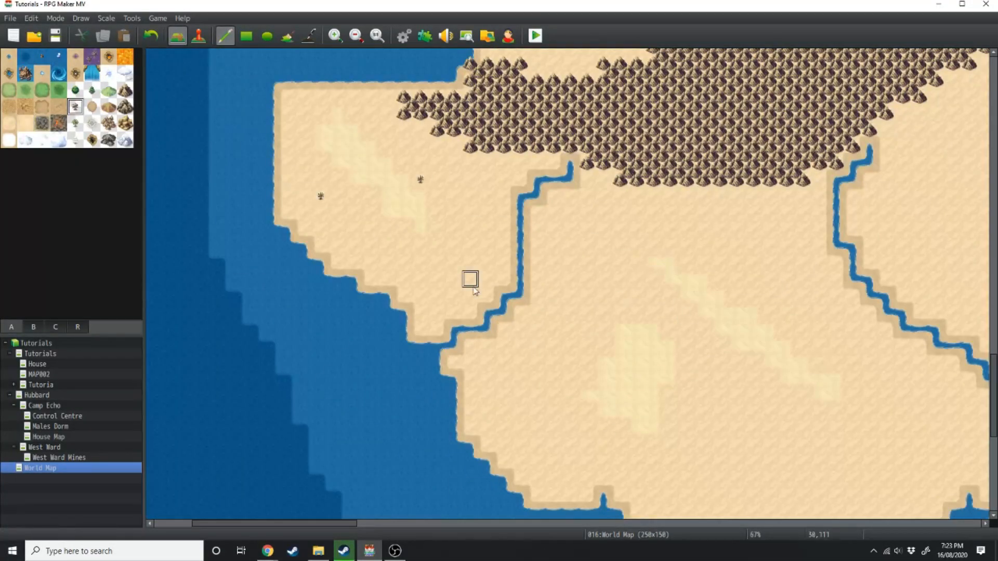
click(454, 296)
scroll(571, 338, down, 4)
Paint a small patch of brown rocks on the desert's southwestern shore and scatter more dead trees farther east.
click(109, 123)
drag(522, 358, 541, 383)
ctrl+scroll(624, 312, down, 3)
click(76, 107)
ctrl+scroll(824, 178, up, 3)
Place single sandy mounds around the pale sand patches between the two southern desert rivers.
click(108, 107)
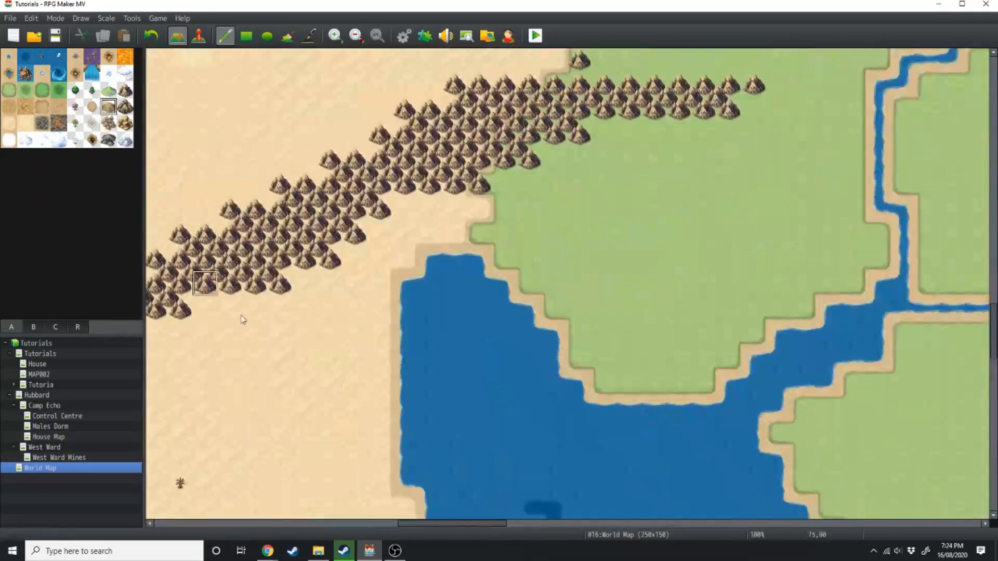
ctrl+scroll(243, 319, down, 2)
ctrl+scroll(358, 458, down, 2)
ctrl+scroll(252, 381, up, 4)
drag(599, 381, 663, 443)
key(ctrl+z)
click(570, 412)
click(352, 100)
Scatter brown rock clusters across the desert, including cross-shaped groups north of the range and near the southeastern tip.
click(95, 107)
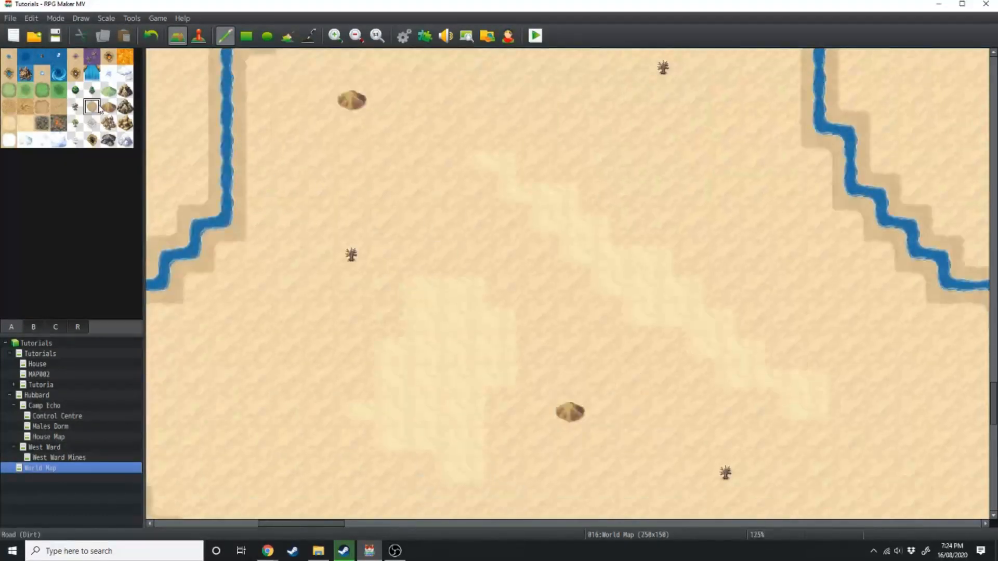
click(109, 123)
ctrl+scroll(571, 322, down, 2)
click(793, 323)
ctrl+scroll(793, 311, down, 2)
click(819, 233)
click(851, 192)
scroll(447, 207, up, 4)
ctrl+scroll(728, 176, down, 2)
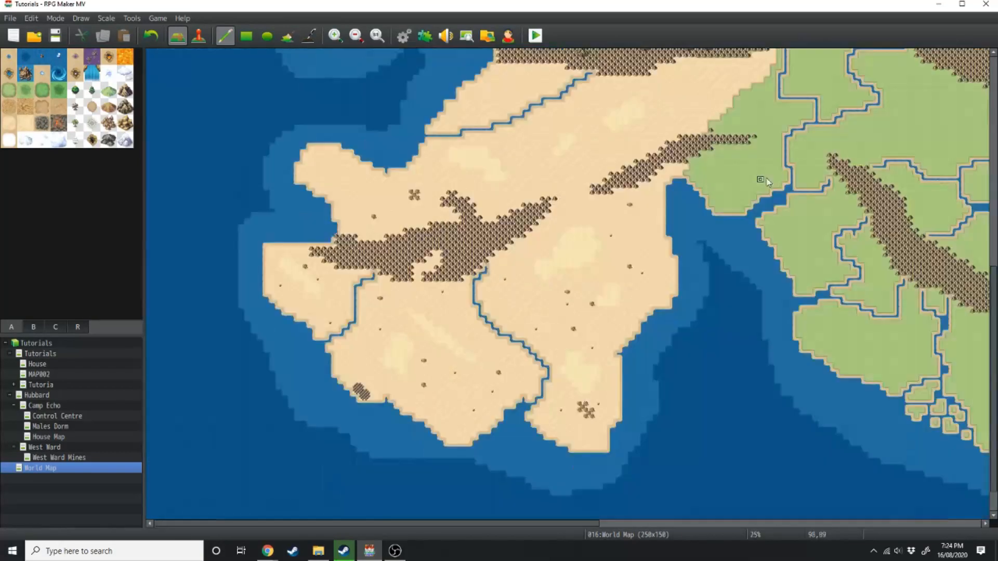
Reshape the desert mountain range, narrowing the gap between its western and eastern parts.
ctrl+scroll(318, 236, up, 3)
drag(276, 178, 247, 179)
ctrl+scroll(291, 234, up, 1)
ctrl+scroll(415, 312, down, 2)
click(92, 91)
click(42, 74)
click(76, 74)
drag(413, 254, 392, 279)
key(ctrl+z)
Scatter more dead trees across the desert north of the mountain range.
click(42, 140)
scroll(563, 308, down, 1)
click(76, 107)
ctrl+scroll(441, 433, down, 3)
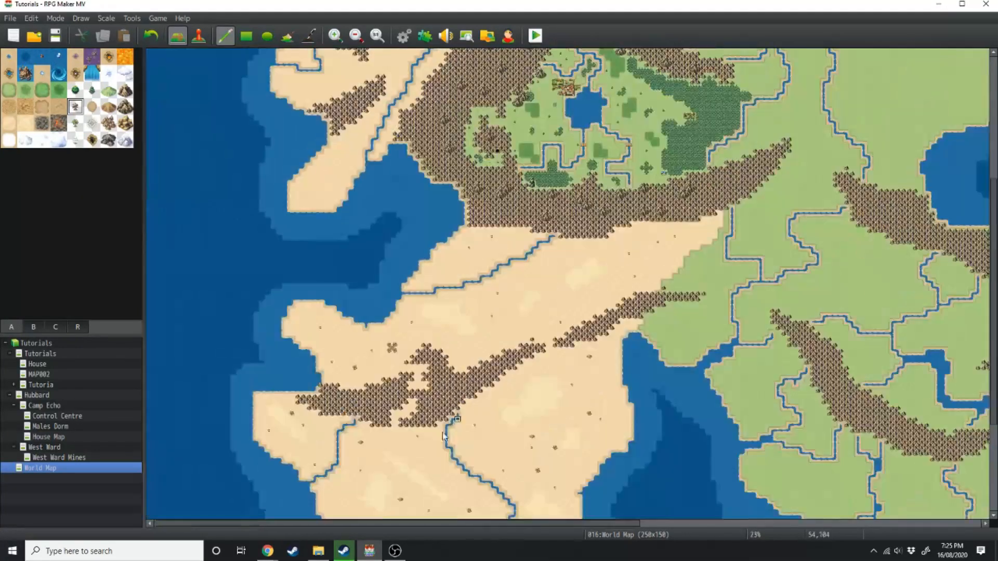
Place a small pond north of the desert range and a desert village beside an oasis near the eastern coast.
ctrl+scroll(520, 353, up, 3)
click(34, 327)
click(425, 283)
scroll(578, 398, down, 2)
click(84, 179)
click(644, 330)
Place the large brown desert castle on the southern coast beside the river mouth.
click(84, 258)
ctrl+scroll(416, 333, up, 2)
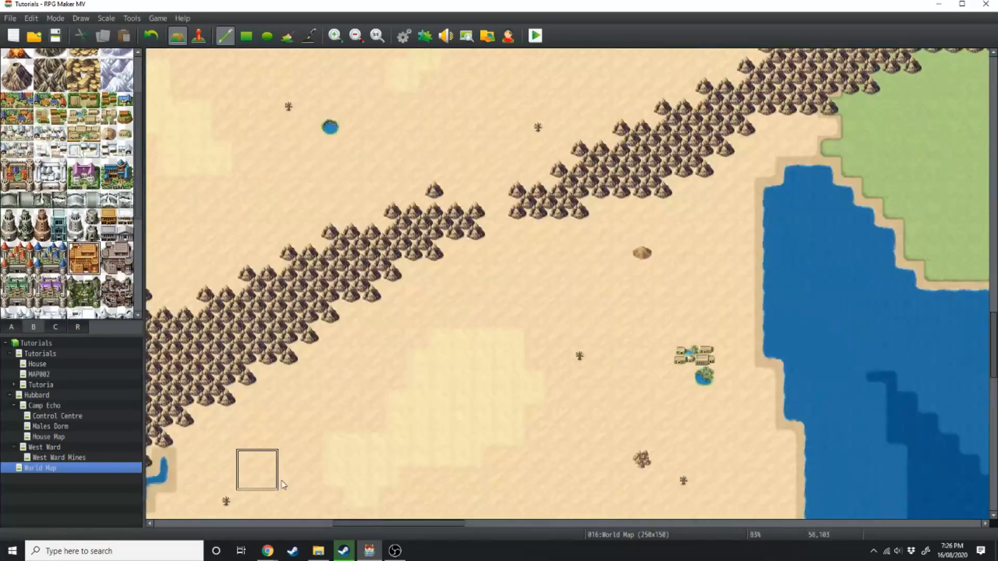
ctrl+scroll(400, 317, down, 3)
ctrl+scroll(508, 476, up, 3)
click(372, 368)
Surround the southern desert castle with desert town buildings.
mouse_move(76, 116)
mouse_down()
mouse_move(92, 117)
mouse_move(92, 134)
mouse_up()
click(393, 335)
click(352, 335)
click(109, 117)
click(125, 133)
click(400, 356)
click(337, 375)
Place a small desert village beside the bend of the western desert river.
ctrl+scroll(193, 438, down, 2)
ctrl+scroll(267, 327, up, 2)
ctrl+scroll(259, 312, down, 2)
scroll(88, 192, up, 2)
ctrl+scroll(187, 189, up, 2)
click(182, 166)
Place wooden bridges across the desert rivers.
ctrl+scroll(190, 208, down, 2)
click(42, 56)
click(552, 174)
click(667, 395)
Place a wooden gate in the gap of the desert range and add a mountain spur southeast of it.
ctrl+scroll(566, 283, up, 3)
click(125, 289)
click(108, 290)
click(880, 167)
drag(900, 185, 956, 241)
Place an oasis in the northeastern desert, north of the mountain gate.
ctrl+scroll(567, 284, down, 1)
ctrl+scroll(567, 283, down, 3)
click(92, 56)
click(843, 228)
ctrl+scroll(568, 284, up, 3)
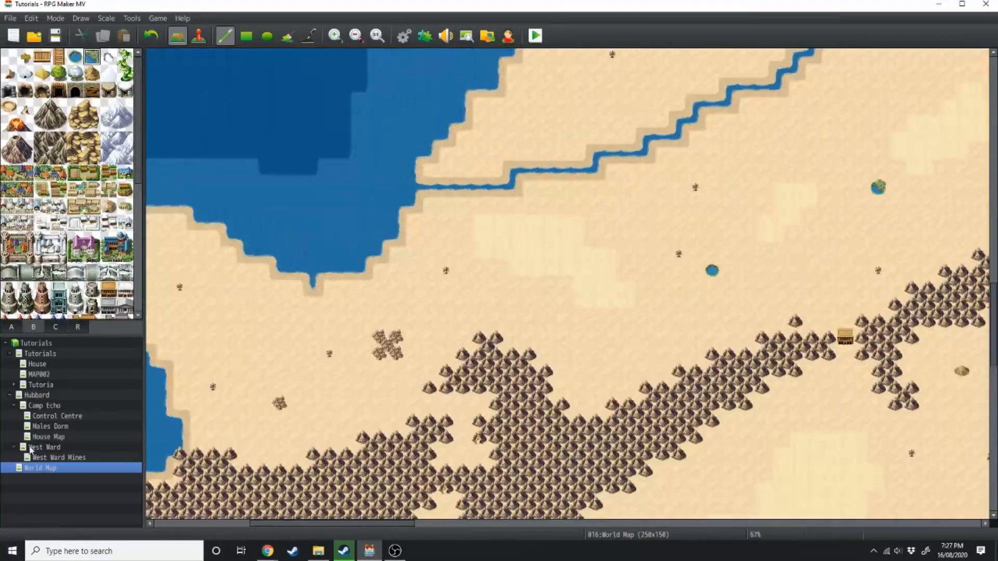
Plant a palm grove around the northeastern oasis and scatter palms along both banks of the northern desert river.
click(12, 326)
click(75, 123)
drag(895, 186, 829, 172)
click(712, 154)
click(661, 154)
click(628, 187)
scroll(663, 156, up, 1)
click(662, 151)
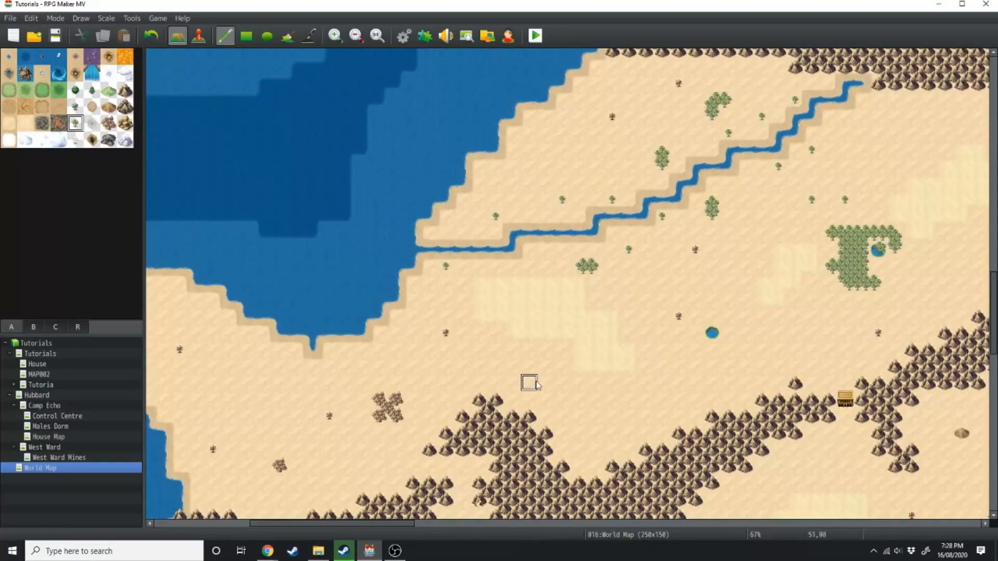
Place a desert village beside the oasis in the northeastern palm grove.
ctrl+scroll(538, 385, down, 1)
click(33, 327)
drag(76, 148, 92, 148)
ctrl+scroll(568, 284, down, 1)
Plant palm clumps and single palms along the river that runs south from the mountains to the desert castle.
click(12, 327)
click(75, 123)
scroll(568, 363, down, 5)
ctrl+scroll(567, 364, up, 4)
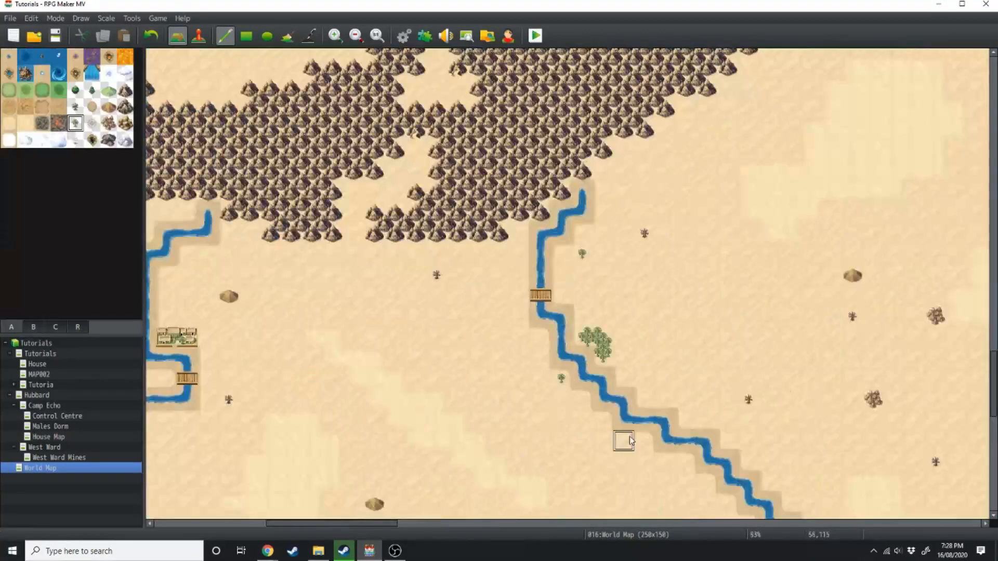
ctrl+scroll(630, 440, up, 3)
drag(650, 255, 696, 285)
click(784, 257)
scroll(784, 257, down, 2)
click(756, 330)
Plant small vertical pairs of palms along the western desert river near the village.
ctrl+scroll(556, 194, down, 3)
scroll(544, 523, left, 5)
ctrl+scroll(543, 364, up, 4)
scroll(543, 523, right, 4)
drag(624, 163, 624, 195)
drag(561, 226, 561, 257)
Examine the decorated desert, from the northern oasis and mountain gate to the western river and southern castle.
ctrl+scroll(823, 257, down, 9)
scroll(733, 263, up, 2)
ctrl+scroll(733, 263, up, 1)
ctrl+scroll(703, 354, down, 2)
scroll(702, 354, down, 3)
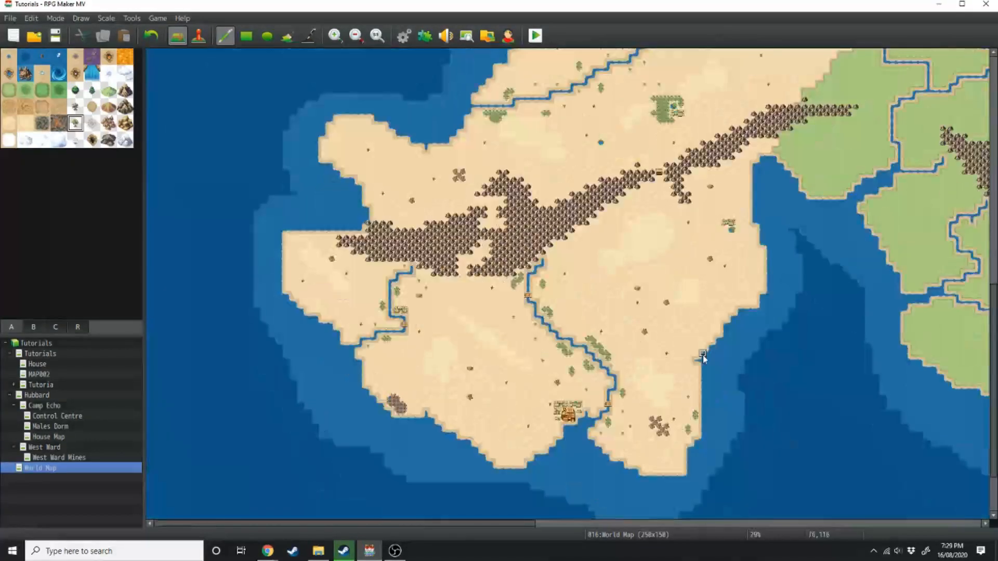
scroll(702, 354, up, 10)
key(super+x)
click(913, 170)
scroll(554, 524, right, 5)
scroll(568, 363, down, 5)
ctrl+scroll(567, 284, up, 7)
scroll(554, 524, left, 6)
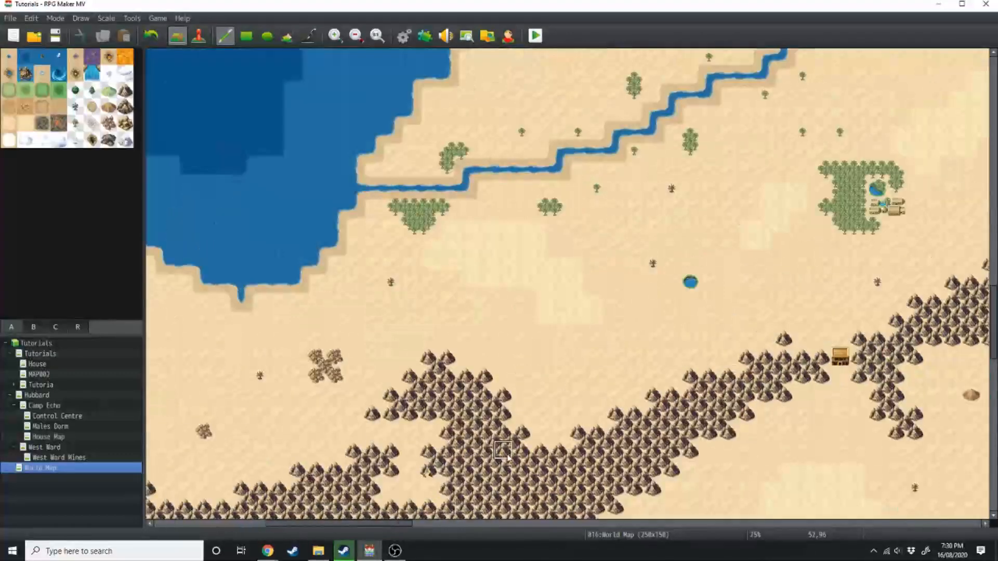
drag(360, 526, 317, 526)
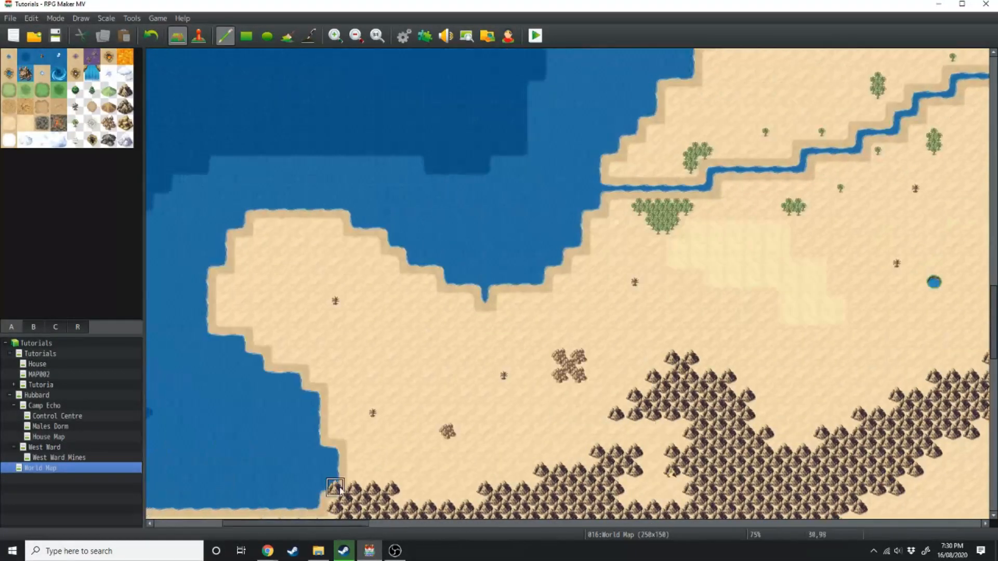
scroll(540, 440, down, 3)
ctrl+scroll(541, 441, down, 4)
scroll(541, 441, down, 8)
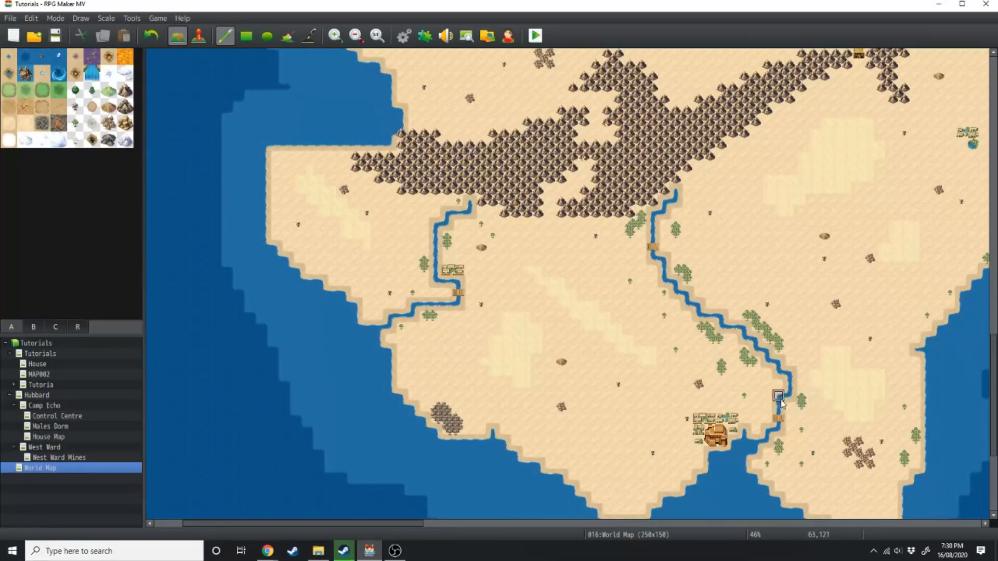
Examine the snowy north and the castle region, then return to the northeastern desert.
ctrl+scroll(780, 401, down, 5)
scroll(563, 283, up, 7)
scroll(521, 314, up, 3)
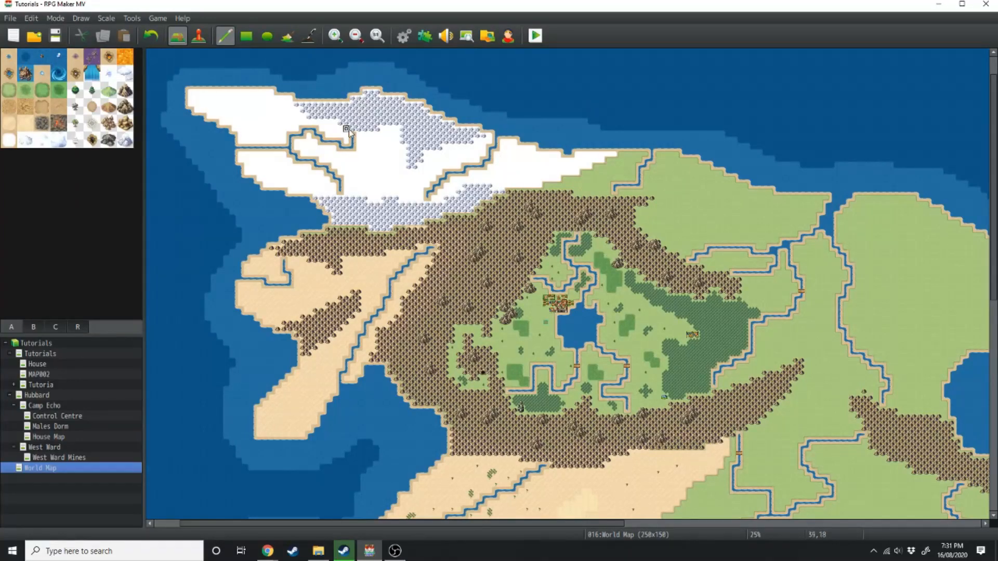
scroll(421, 234, down, 4)
ctrl+scroll(333, 384, down, 3)
ctrl+scroll(333, 405, up, 5)
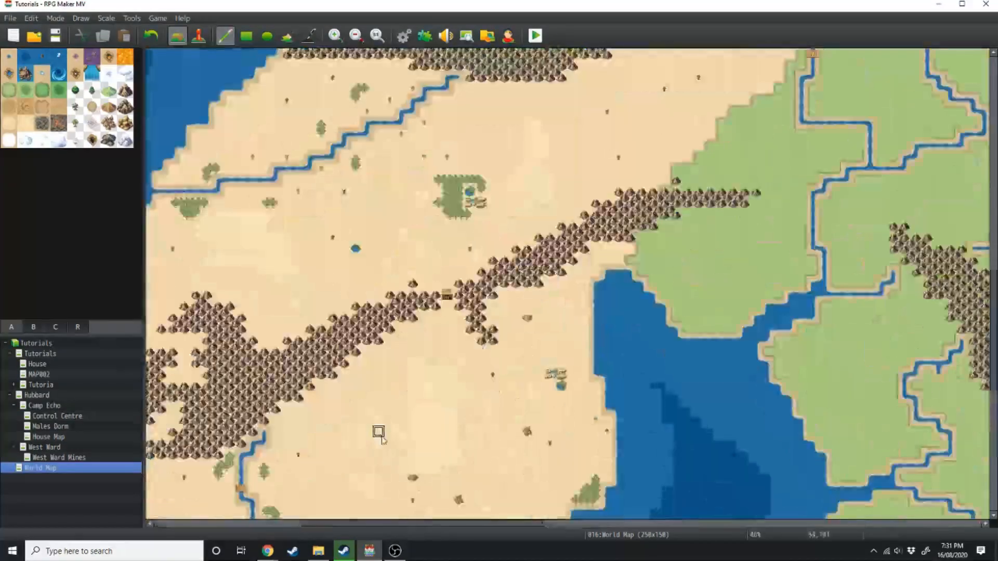
Place large snowy peaks among the small snow mountains of the range along the snow region's southern edge.
ctrl+scroll(382, 430, down, 5)
ctrl+scroll(489, 399, up, 5)
ctrl+scroll(491, 398, up, 3)
scroll(491, 398, up, 4)
click(33, 327)
click(115, 75)
click(649, 374)
click(627, 397)
click(810, 398)
scroll(810, 398, right, 5)
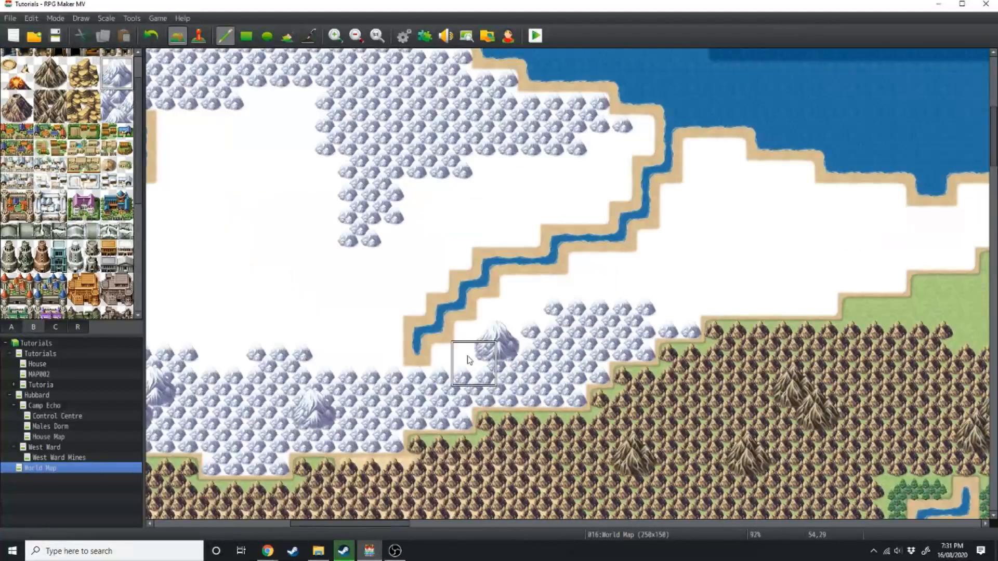
Scatter large snowy peaks across the mountain range along the snow region's northern coast.
click(165, 92)
click(188, 115)
click(395, 92)
click(555, 161)
drag(397, 525, 339, 525)
click(455, 104)
mouse_move(682, 232)
mouse_down()
mouse_move(704, 254)
mouse_move(681, 334)
mouse_move(592, 244)
mouse_up()
Paint a large forest of snowy trees over the southwestern snow peninsula below the river.
click(12, 326)
click(75, 140)
ctrl+scroll(421, 266, down, 1)
mouse_move(260, 392)
mouse_down()
mouse_move(381, 355)
mouse_move(458, 435)
mouse_up()
right_click(442, 456)
drag(400, 351, 463, 391)
Plant small clumps and single snowy trees across the open snowfield between the northern and southern mountains.
drag(629, 415, 650, 434)
drag(753, 416, 735, 434)
drag(816, 328, 834, 309)
click(900, 309)
click(400, 289)
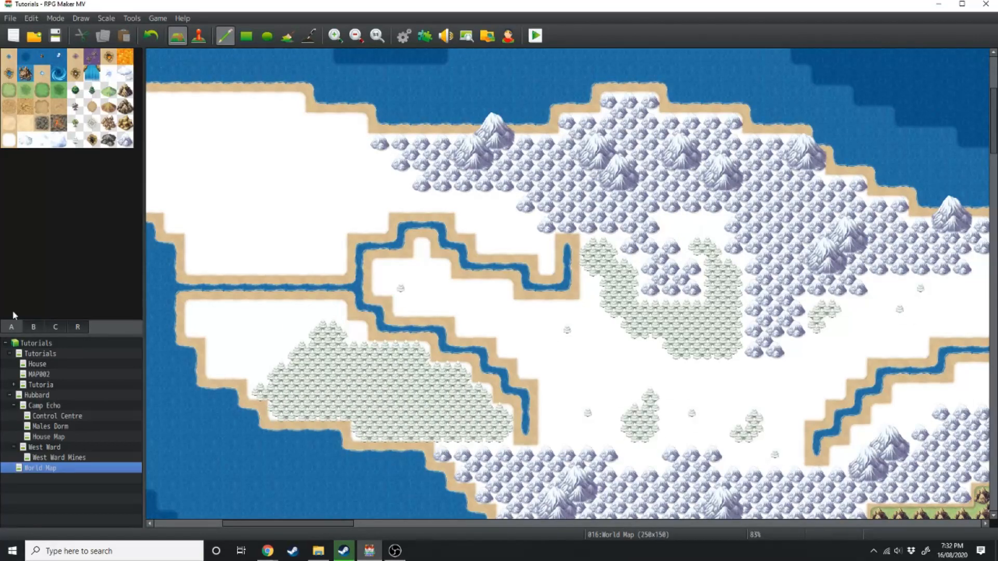
Place a snow-covered cave entrance in the northern mountains and a wooden bridge across the eastern snow river.
click(33, 327)
click(125, 91)
click(670, 205)
click(42, 56)
drag(243, 524, 333, 526)
click(459, 308)
ctrl+scroll(500, 254, down, 4)
scroll(501, 254, down, 2)
click(58, 57)
ctrl+scroll(232, 105, down, 5)
ctrl+scroll(233, 105, up, 8)
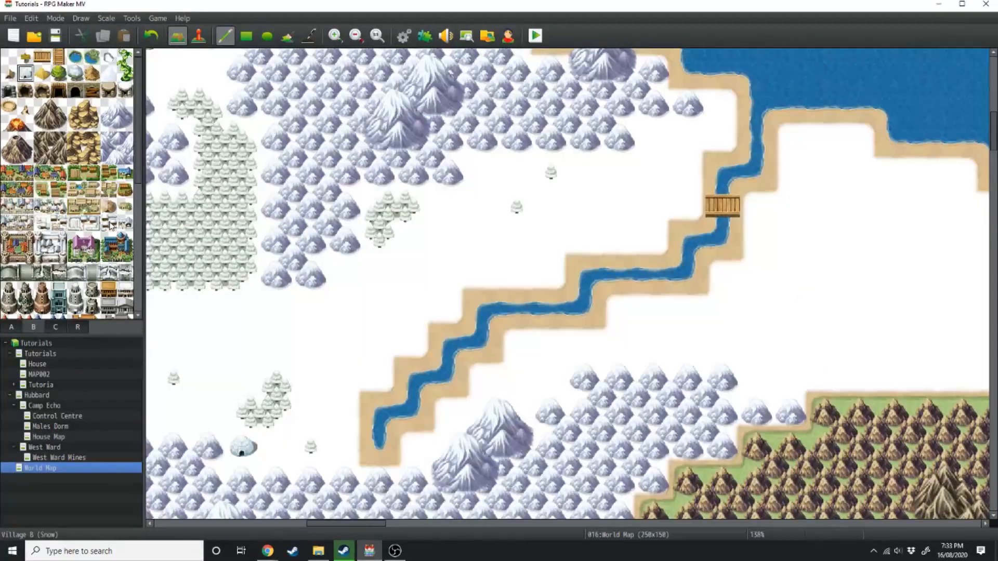
Place a snowy village on the coast east of the bridge and plant snowy trees around the eastern river.
click(808, 137)
drag(825, 244, 792, 276)
drag(654, 343, 621, 343)
click(756, 343)
click(413, 446)
click(380, 481)
Patch the snow mountains just below the southern end of the eastern snow river.
click(11, 327)
click(125, 140)
right_click(413, 483)
click(379, 480)
scroll(450, 412, up, 1)
ctrl+scroll(450, 412, down, 1)
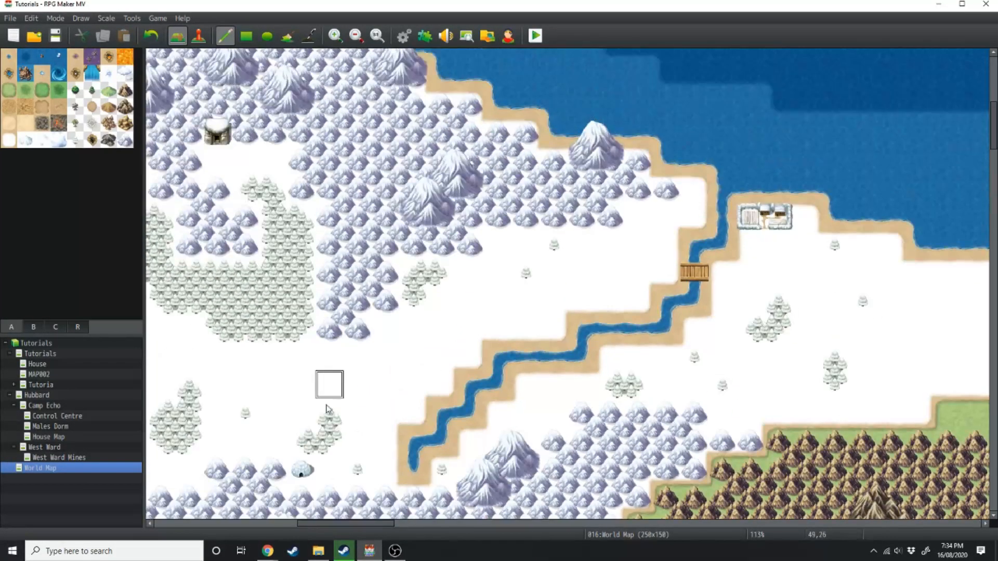
Place a snowy castle at the western foot of the northern snow mountains.
drag(332, 524, 257, 524)
click(33, 327)
drag(42, 240, 59, 257)
scroll(396, 201, up, 3)
click(616, 285)
scroll(73, 167, down, 4)
Replace the wooden bridge at the western river fork with a snow bridge and add further stone bridges, including a broken one.
click(75, 156)
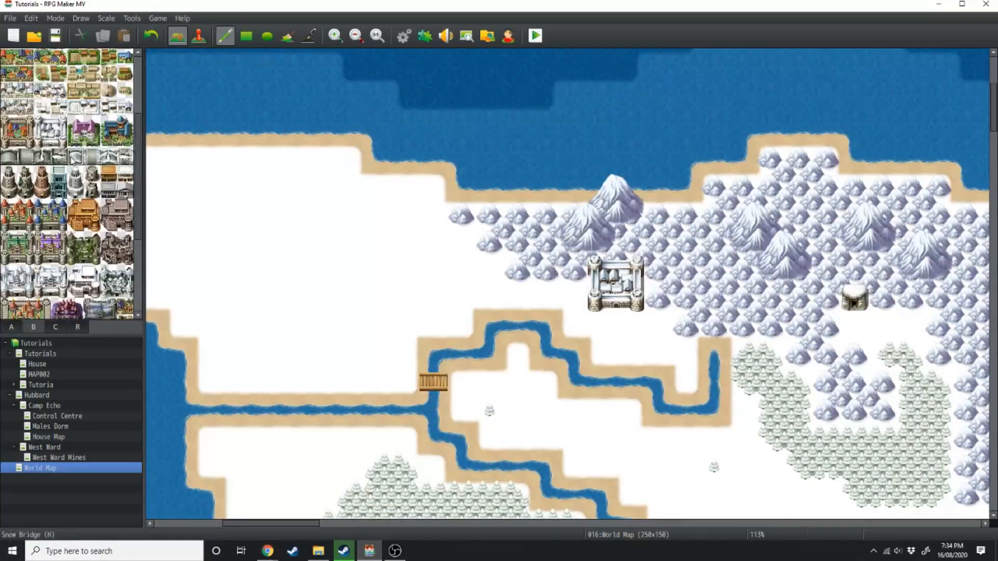
click(432, 383)
scroll(603, 426, down, 1)
ctrl+scroll(602, 426, down, 4)
ctrl+scroll(407, 319, up, 3)
click(91, 157)
click(357, 194)
ctrl+scroll(372, 229, up, 2)
click(305, 196)
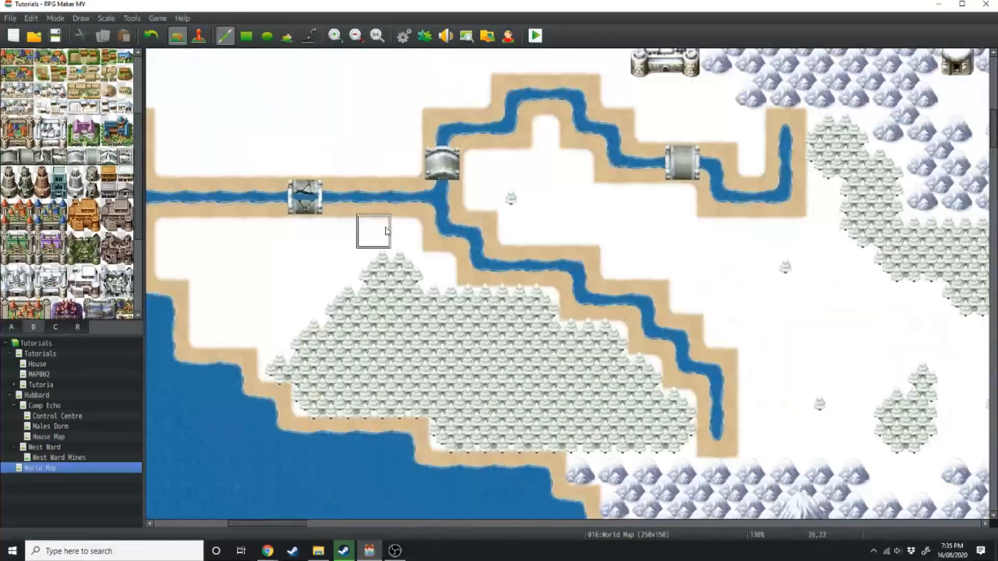
Paint sea over the land around the western river mouth, removing the broken bridge and widening the inlet.
ctrl+scroll(372, 229, down, 2)
drag(378, 221, 322, 246)
click(352, 247)
scroll(73, 167, up, 2)
ctrl+scroll(468, 260, down, 4)
click(240, 152)
click(11, 327)
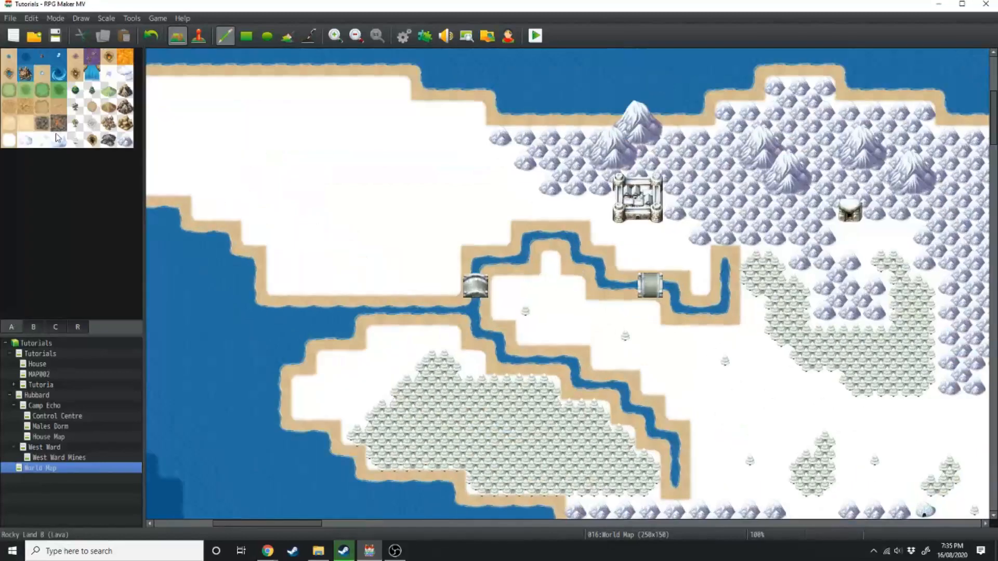
Place a snowy village on the northwestern tip of the snow region.
click(33, 327)
drag(266, 524, 218, 524)
click(76, 147)
scroll(73, 171, up, 2)
Plant snowy tree clumps and single trees across the northwestern snow plain.
right_click(791, 435)
drag(691, 192, 708, 212)
click(741, 260)
drag(541, 136, 541, 161)
drag(597, 112, 614, 112)
click(766, 161)
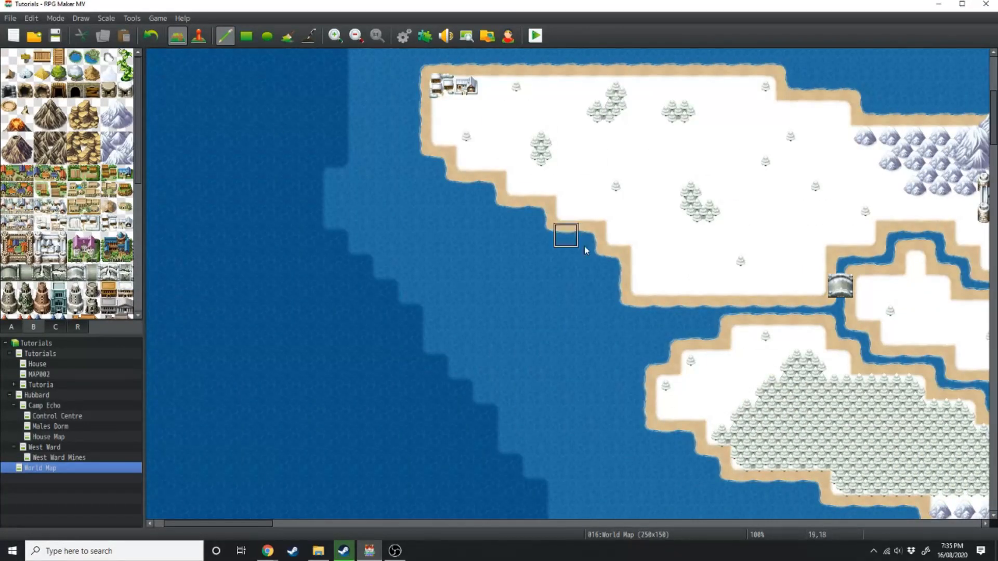
Place a ring-shaped hollow between the two river branches and plant snowy tree clumps around it.
ctrl+scroll(581, 315, up, 2)
drag(617, 376, 645, 404)
click(109, 57)
click(460, 252)
right_click(647, 377)
drag(429, 282, 460, 282)
click(491, 283)
ctrl+scroll(503, 389, down, 6)
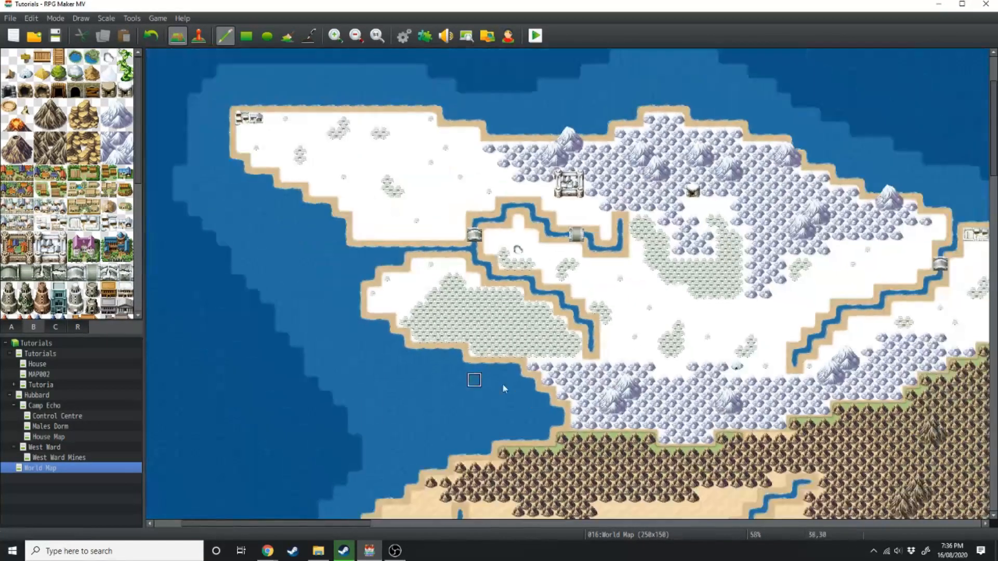
Place a ruined castle among the snow mountains near the northern coast, undoing the first placement.
scroll(118, 305, down, 1)
scroll(119, 304, down, 1)
drag(109, 255, 125, 271)
ctrl+scroll(533, 182, up, 6)
click(741, 153)
key(ctrl+z)
drag(725, 168, 756, 199)
drag(109, 254, 125, 270)
click(740, 185)
scroll(62, 227, down, 2)
ctrl+scroll(248, 260, down, 5)
ctrl+scroll(276, 270, up, 5)
scroll(67, 234, up, 5)
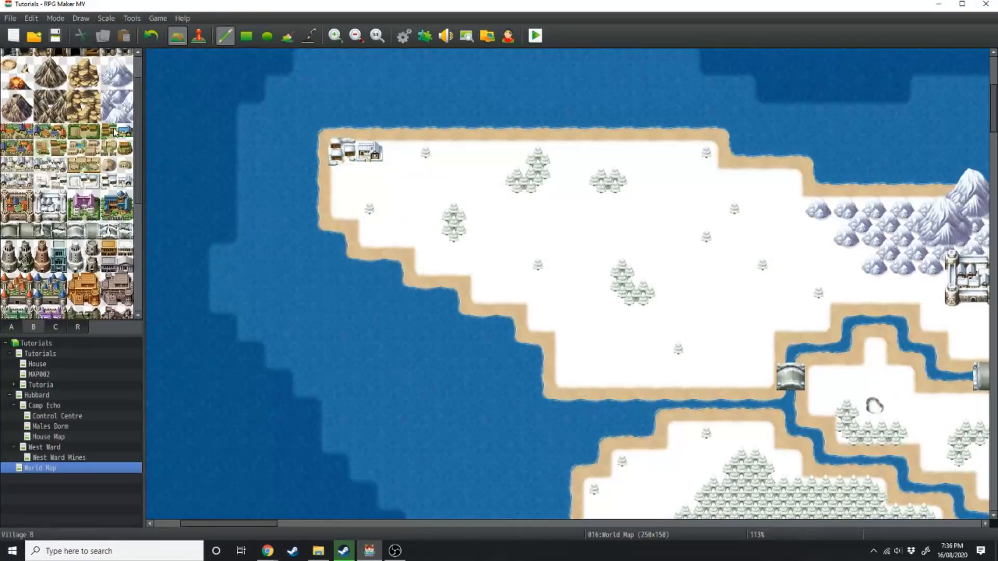
click(56, 329)
scroll(48, 264, down, 1)
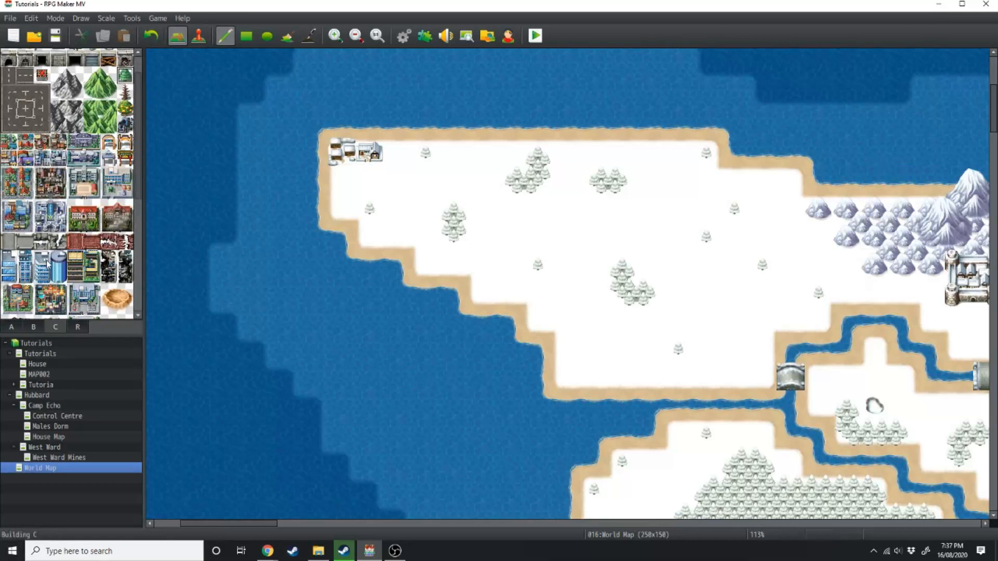
Paint patches of pale snow mounds on the northwestern plain, beside the southern coast and the mountain edge.
click(16, 327)
click(25, 140)
mouse_move(594, 350)
mouse_down()
mouse_move(626, 353)
mouse_move(569, 378)
mouse_up()
mouse_move(790, 211)
mouse_down()
mouse_move(849, 270)
mouse_move(764, 237)
mouse_up()
Paint patches of pale snow mounds beside the large southwestern forest and on the snowfield east of the river.
scroll(691, 333, down, 2)
mouse_move(678, 372)
mouse_down()
mouse_move(633, 342)
mouse_move(652, 318)
mouse_up()
ctrl+scroll(676, 312, down, 3)
ctrl+scroll(780, 286, up, 3)
drag(834, 260, 941, 314)
ctrl+scroll(883, 333, down, 4)
ctrl+scroll(494, 502, up, 2)
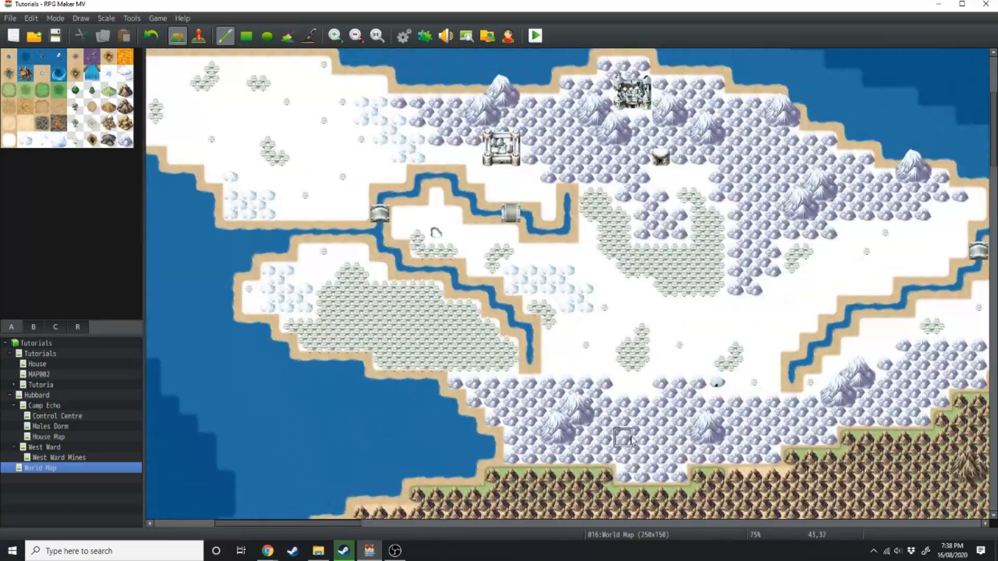
Examine the decorated snowy north and the castle region, undoing a stray tile edit near the mountain cave.
ctrl+scroll(631, 439, down, 3)
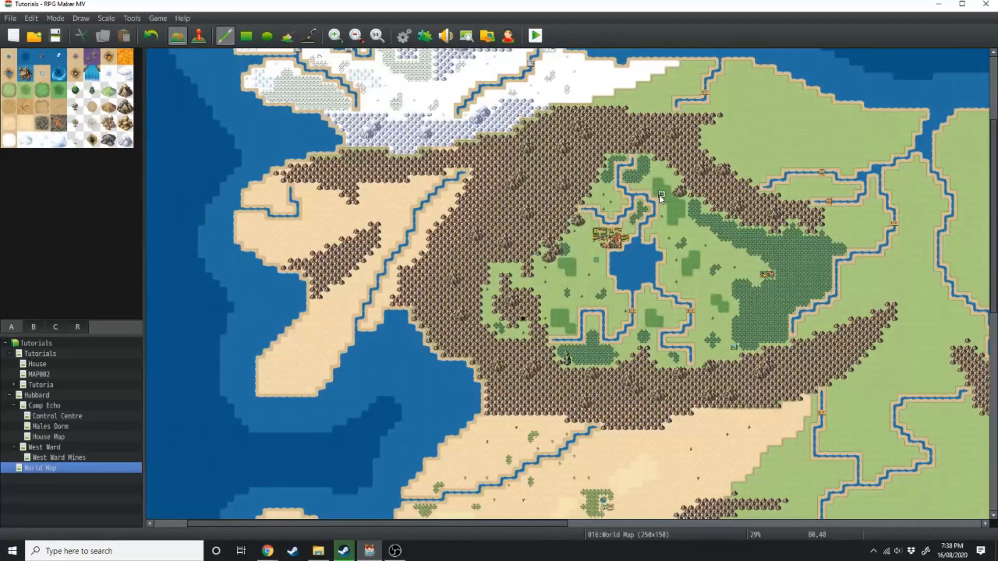
scroll(659, 195, up, 3)
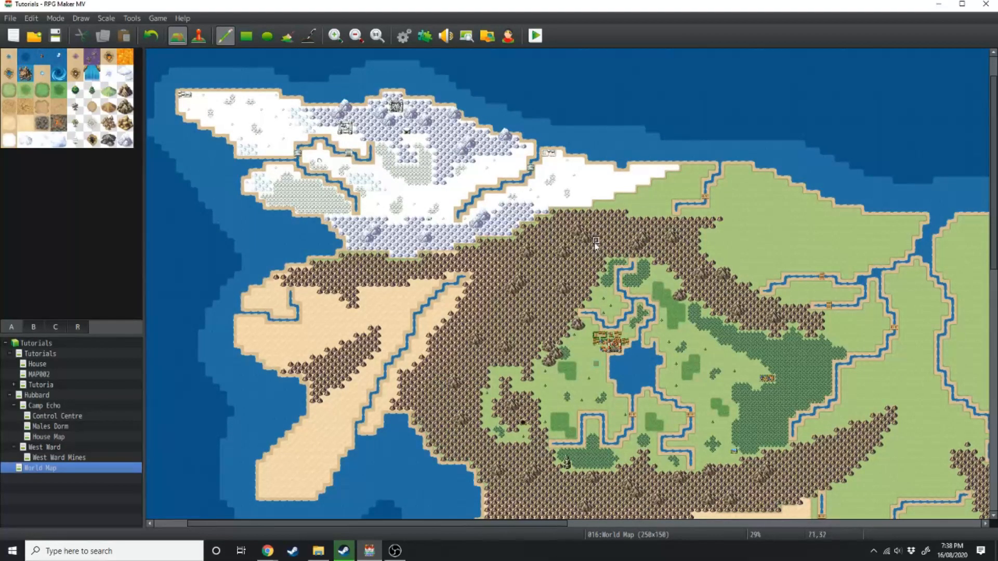
ctrl+scroll(596, 244, up, 3)
scroll(787, 200, up, 1)
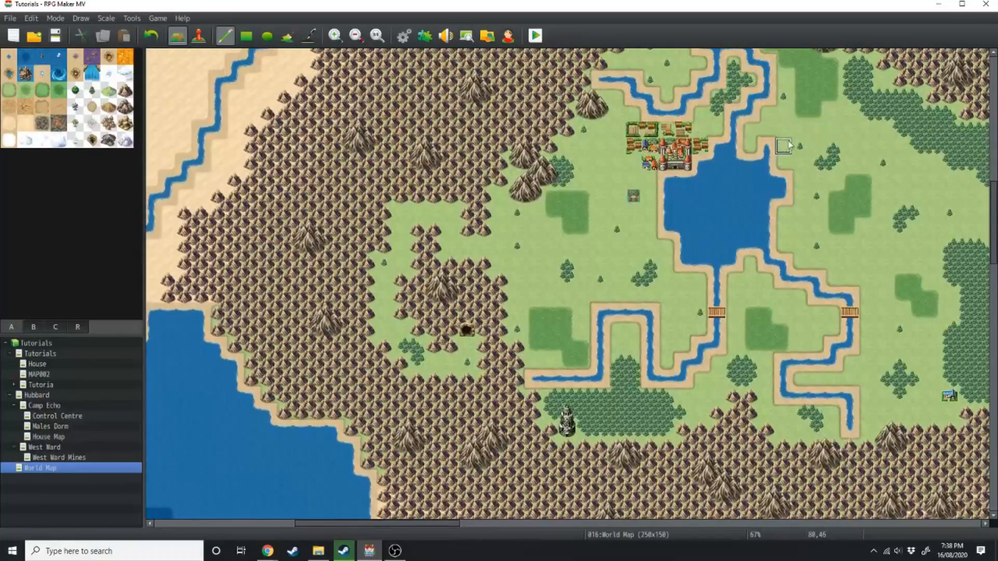
mouse_move(466, 292)
mouse_down()
mouse_move(485, 311)
mouse_move(466, 300)
mouse_up()
key(ctrl+z)
ctrl+scroll(864, 280, down, 2)
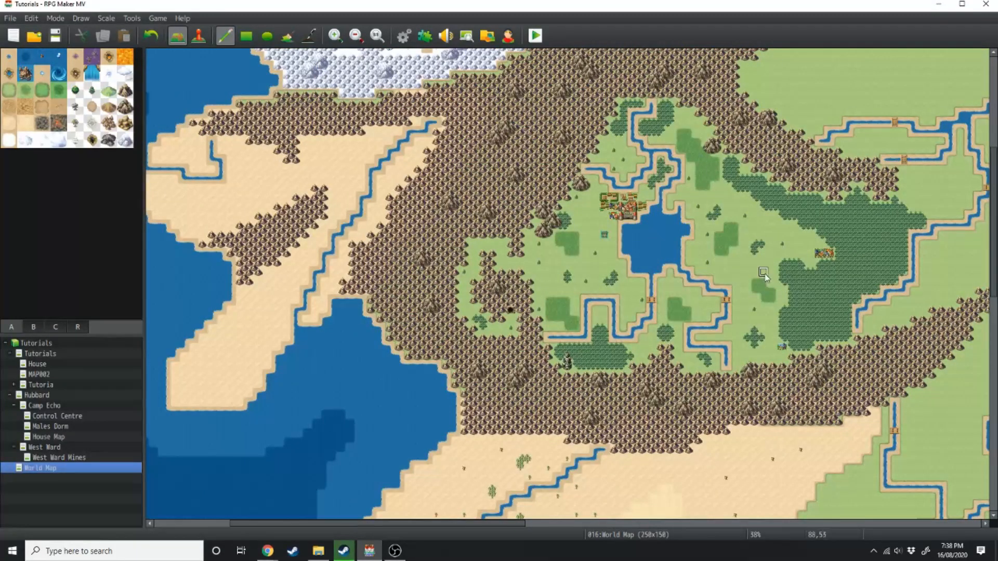
ctrl+scroll(783, 180, up, 2)
ctrl+scroll(849, 145, down, 2)
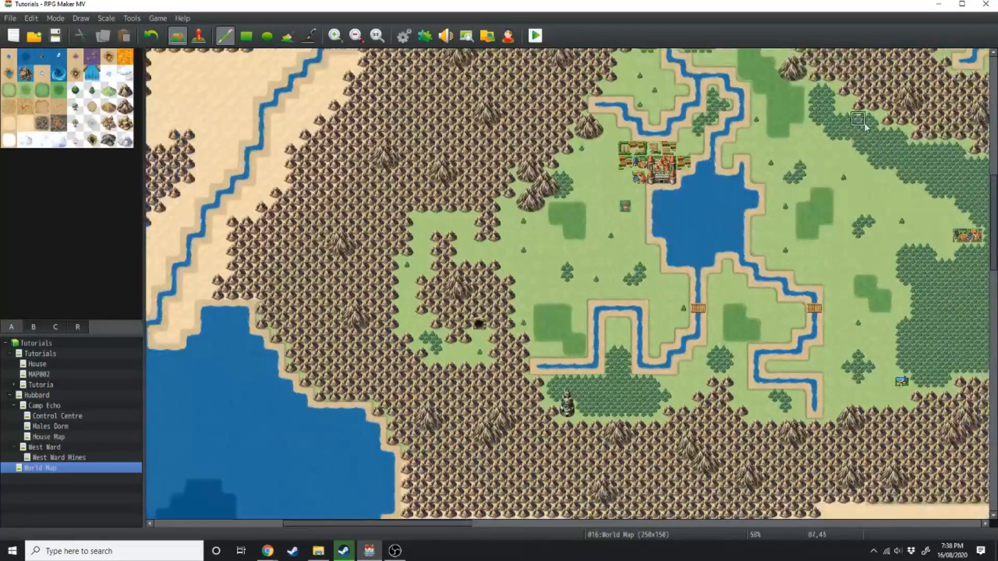
Examine the desert and its mountain chain, revisit the snowy north and return to the castle region.
scroll(537, 295, down, 10)
scroll(537, 295, down, 3)
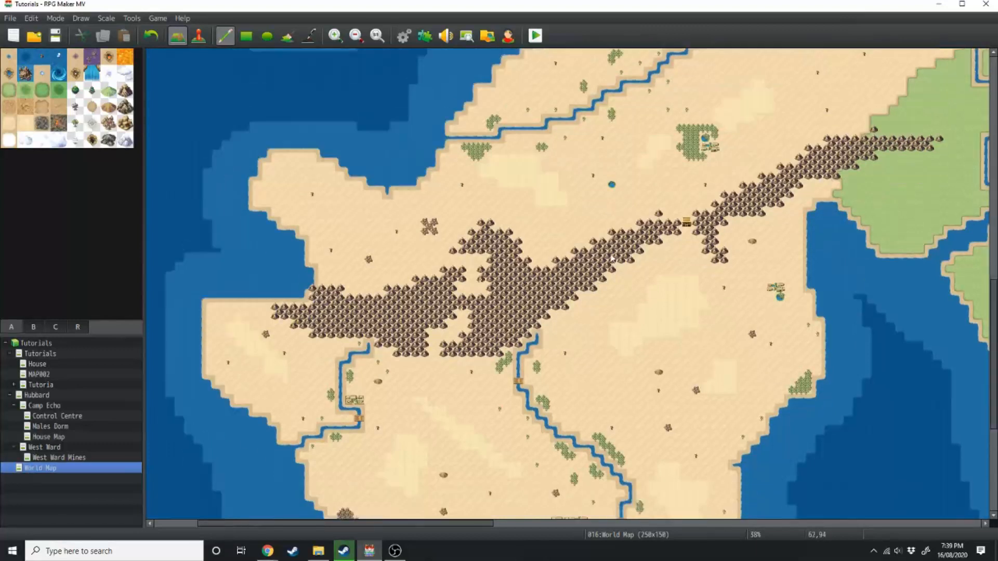
scroll(606, 275, up, 3)
ctrl+scroll(811, 293, up, 2)
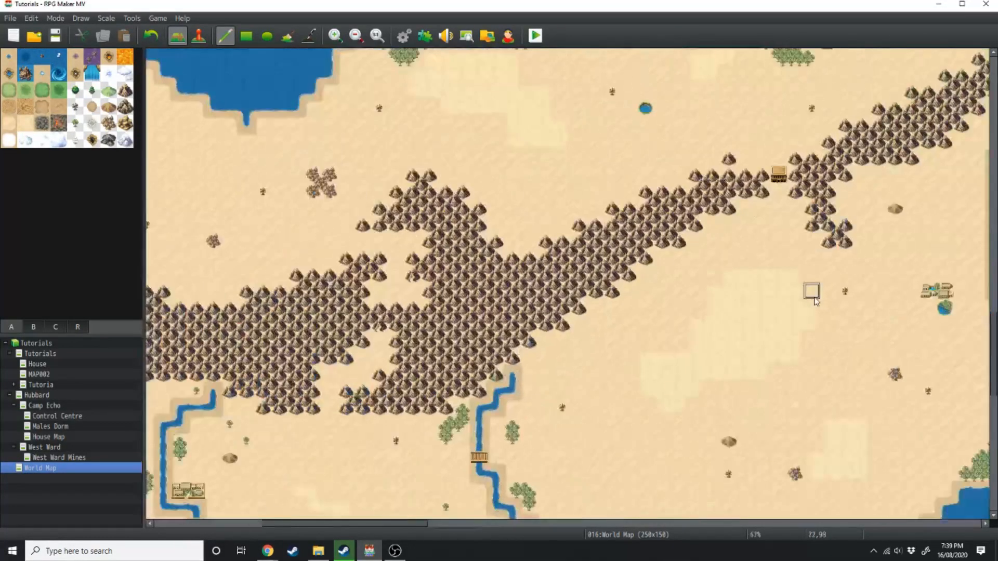
scroll(814, 299, down, 2)
scroll(685, 337, down, 2)
scroll(685, 337, down, 2)
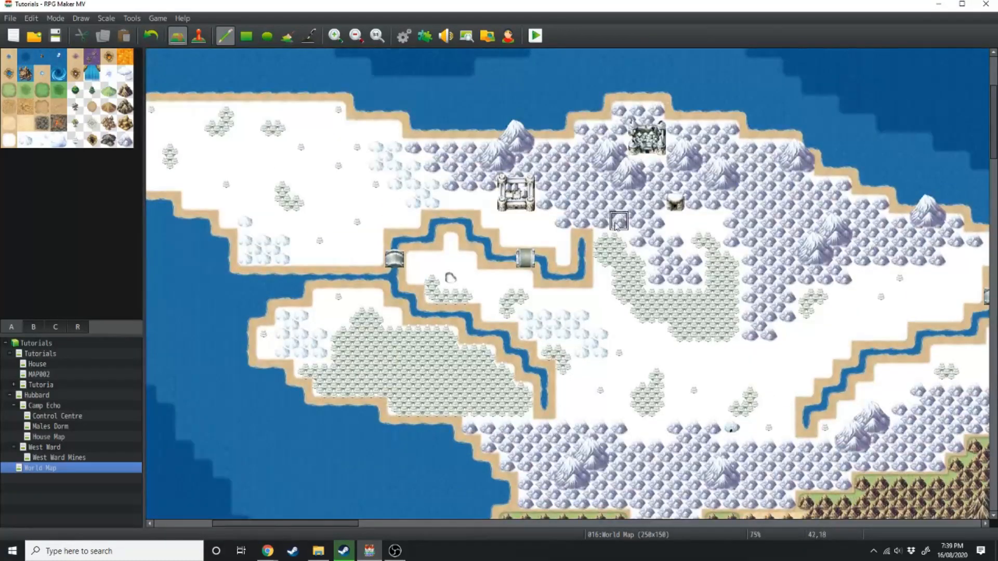
ctrl+scroll(640, 472, up, 2)
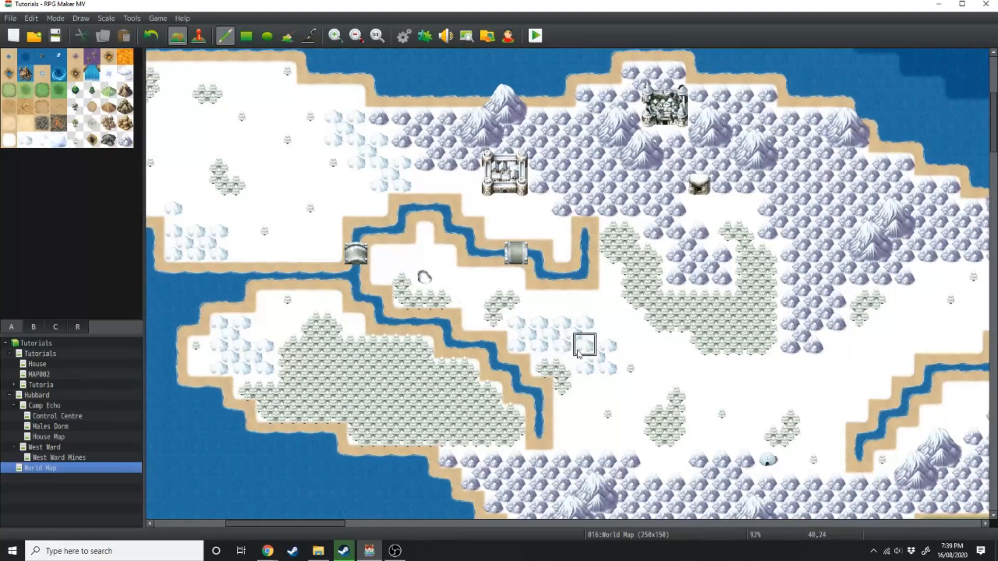
ctrl+scroll(782, 459, down, 6)
drag(720, 489, 471, 285)
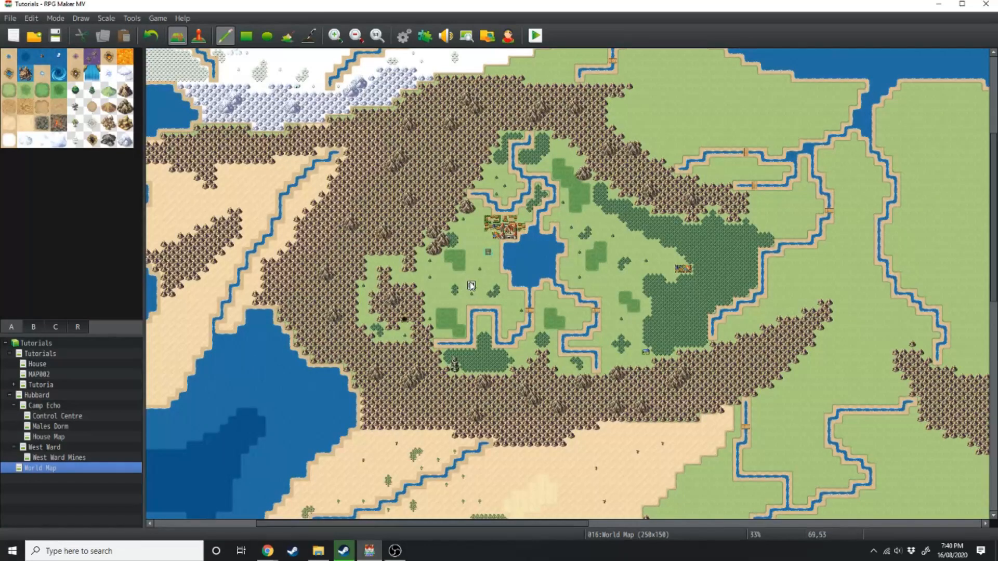